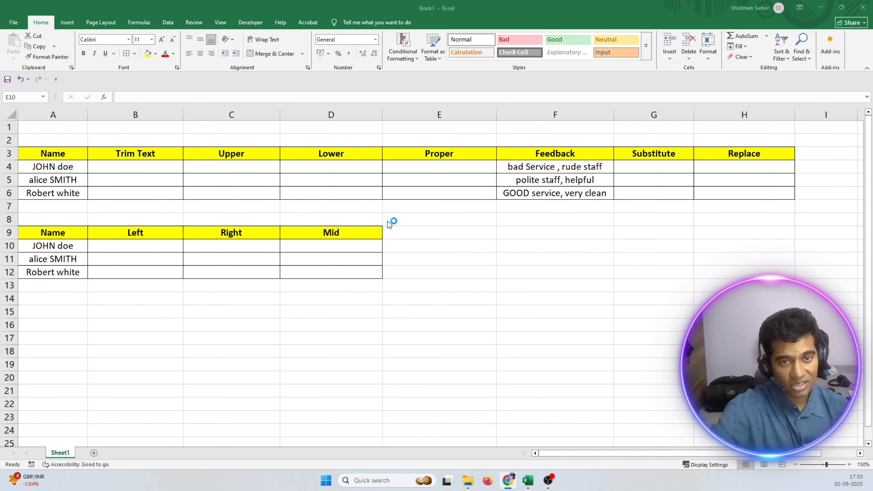
Enter the label TRIM in cell D14.
click(396, 306)
click(356, 304)
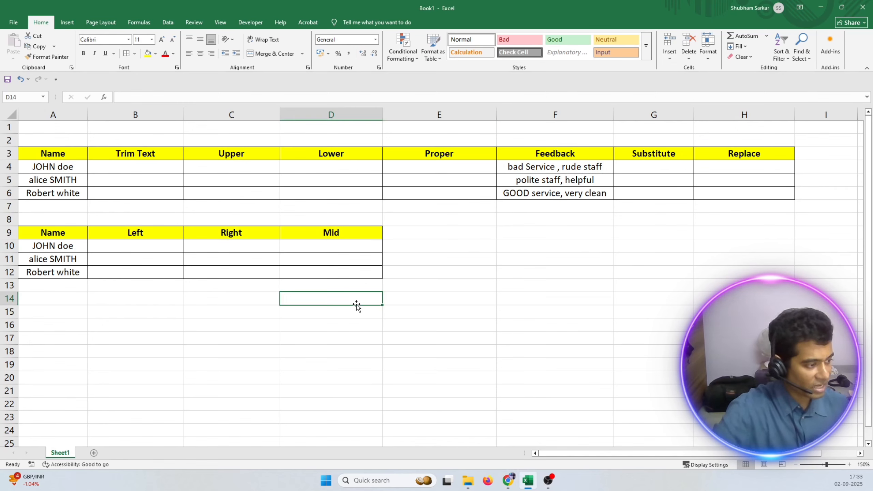
text(T)
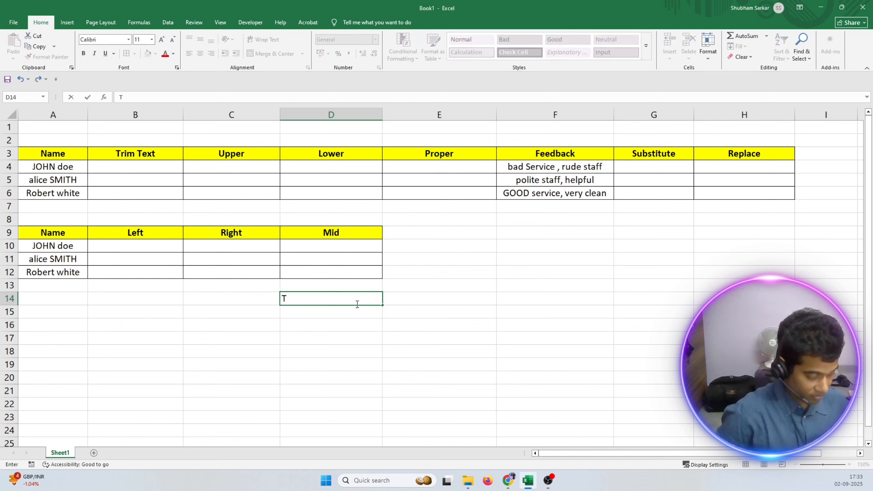
text(RIM)
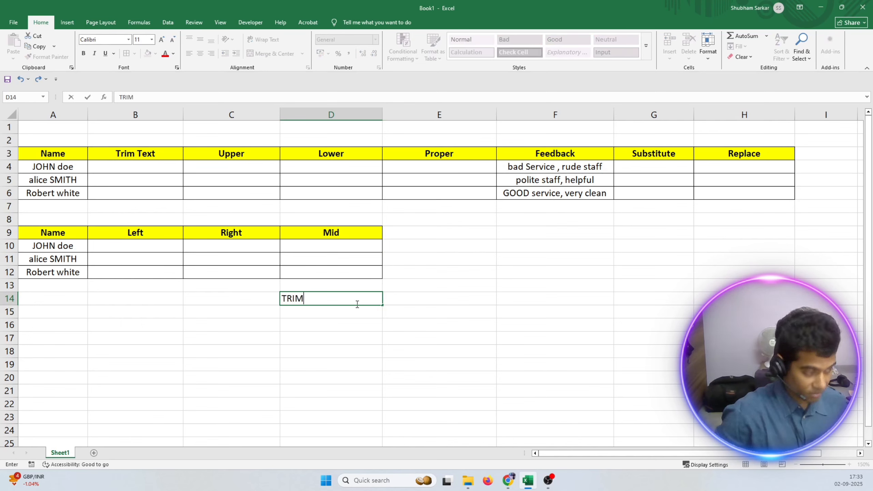
drag(322, 340, 322, 351)
click(299, 297)
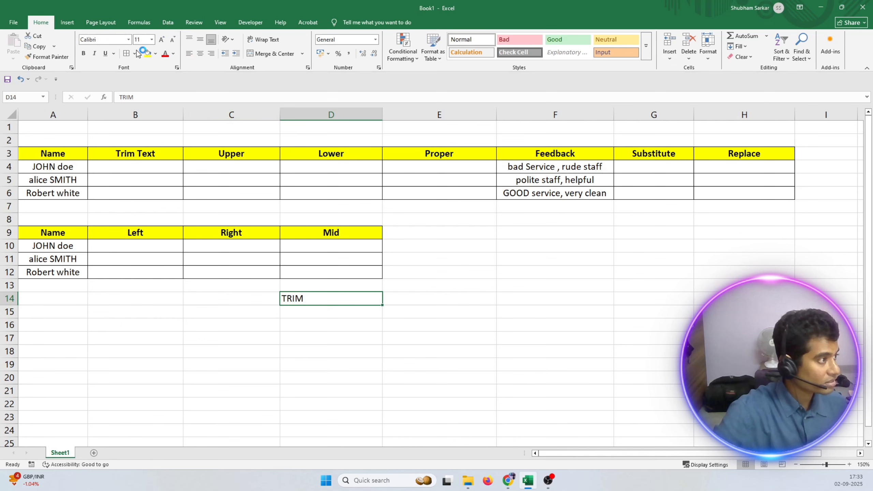
Format the TRIM label in D14 as bold with a yellow fill and centered text.
click(83, 55)
click(322, 365)
click(302, 296)
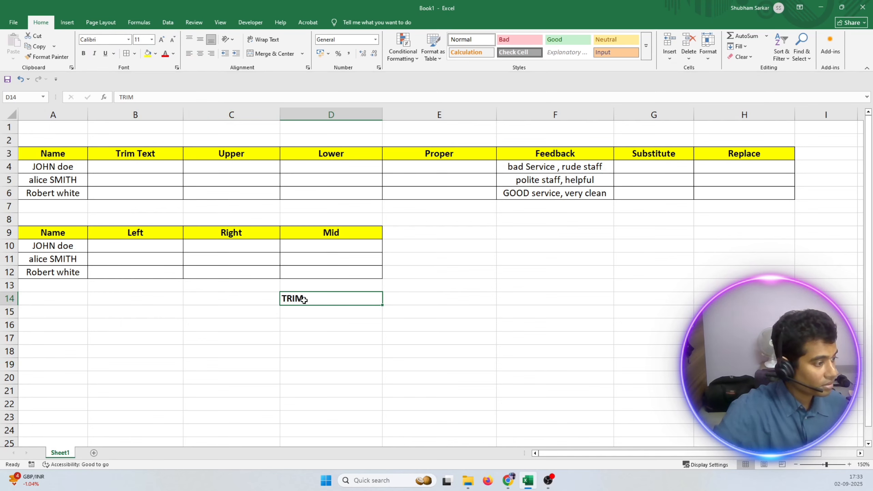
click(147, 54)
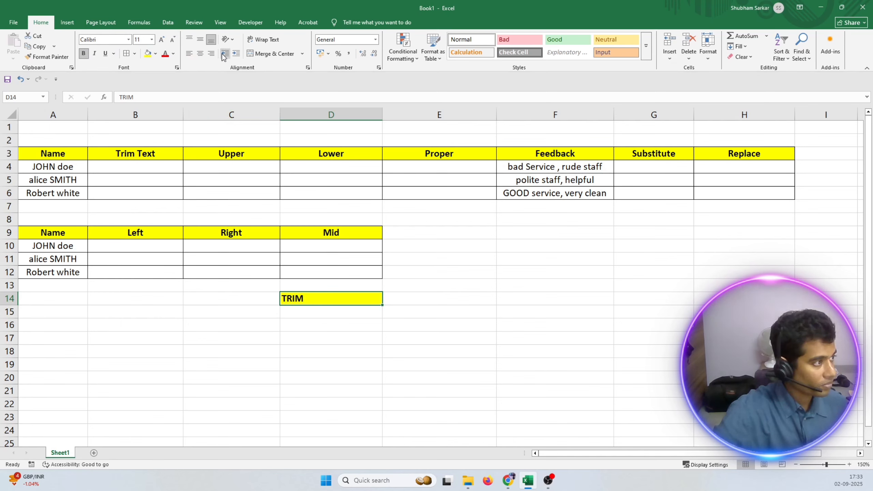
click(202, 53)
click(500, 378)
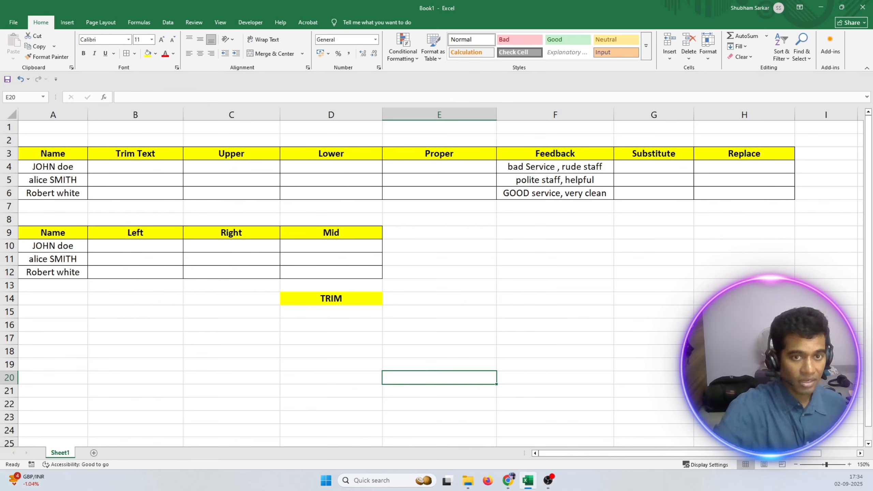
click(273, 297)
text(=)
click(344, 297)
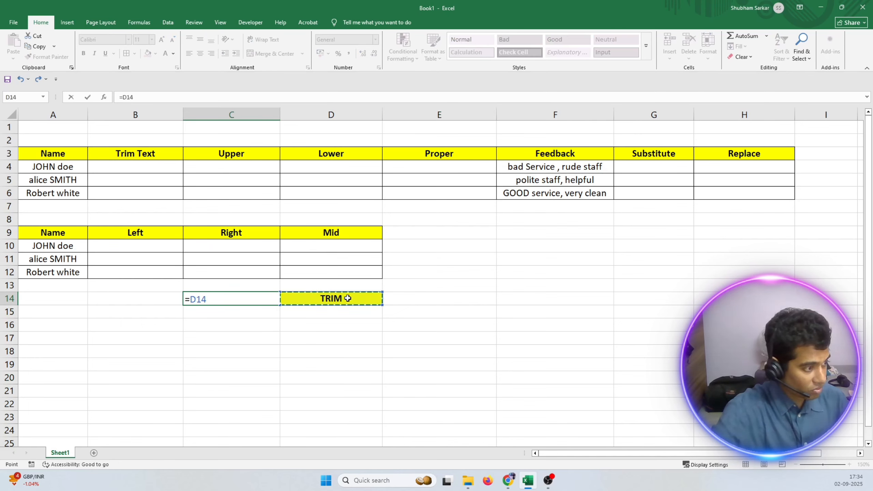
key(Escape)
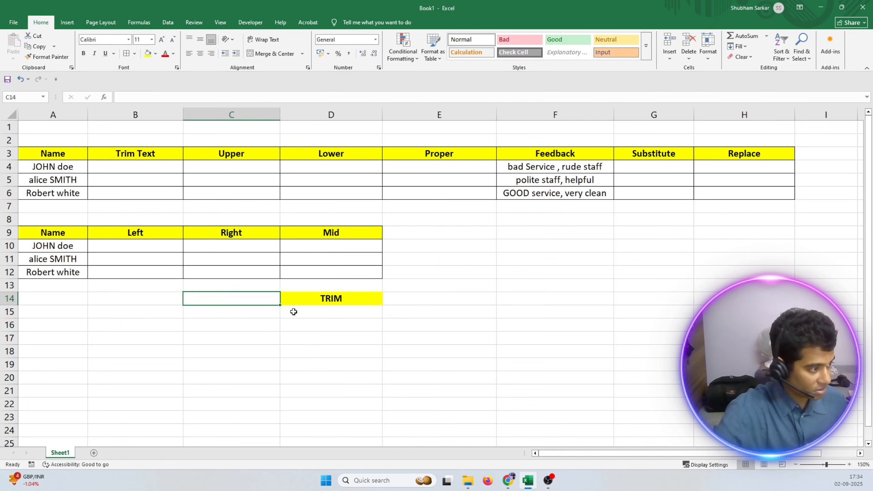
Enter an equals sign as plain content in C14 and right-align it beside the TRIM label.
key(BackSpace)
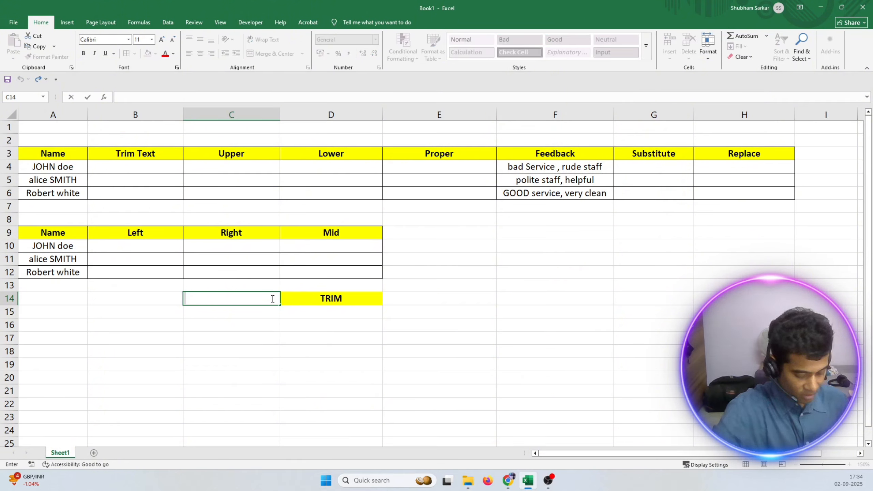
text(=)
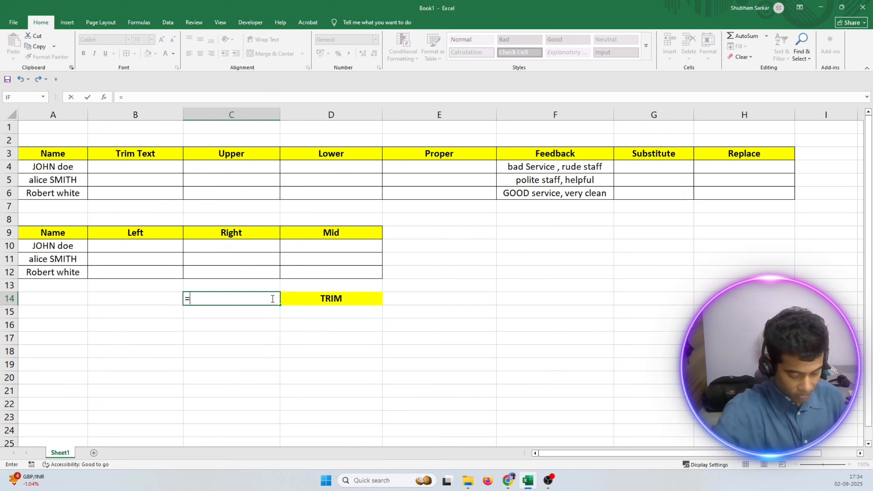
key(Return)
click(271, 297)
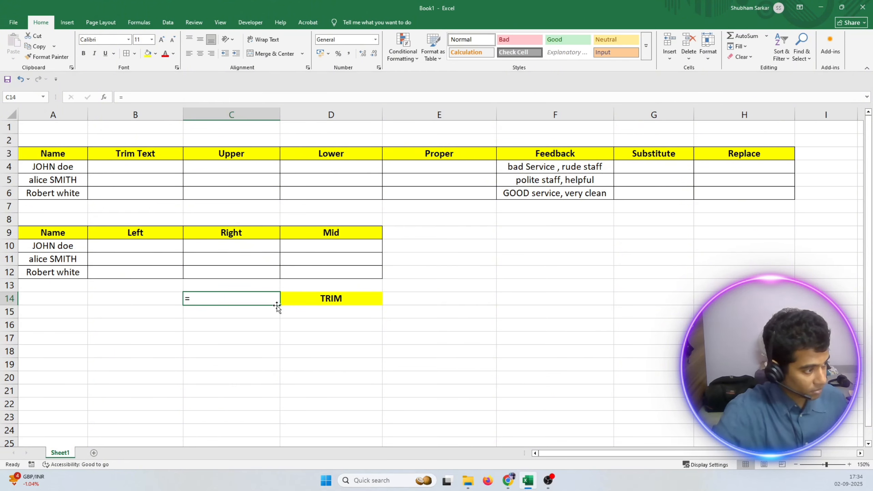
click(211, 54)
Left-align cell D14 and extend its label to read TRIM(text).
click(332, 298)
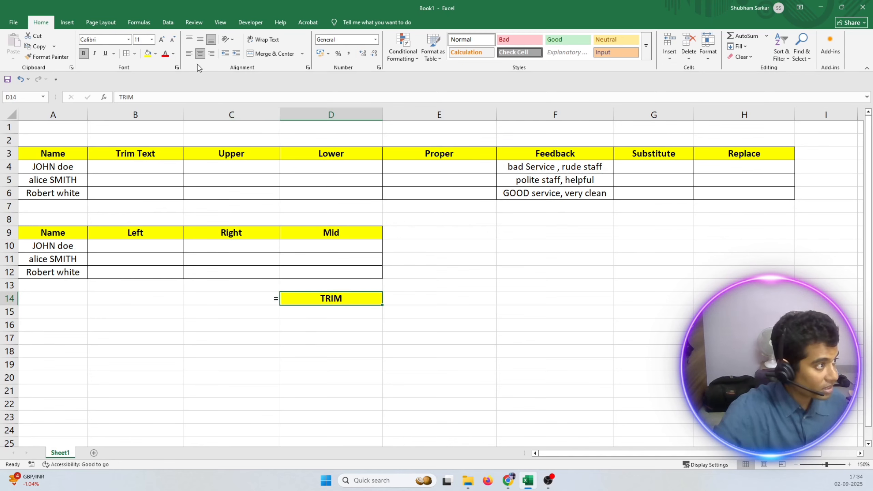
click(189, 53)
double_click(314, 297)
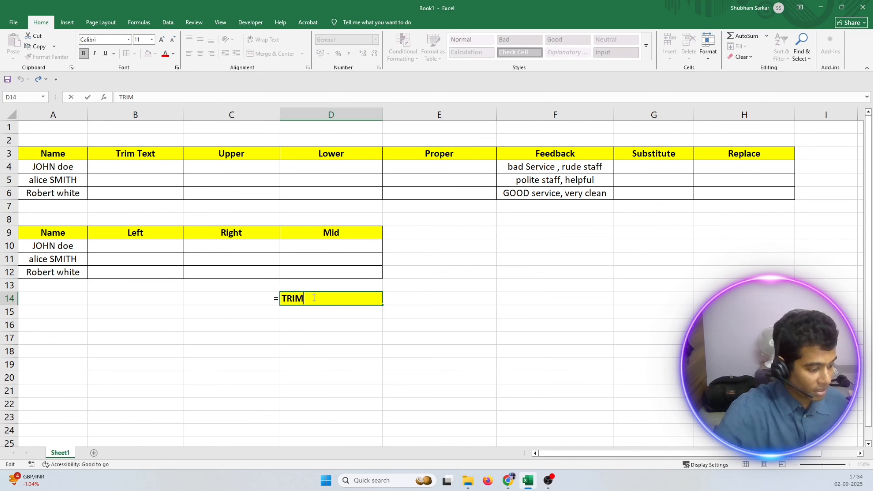
text((TEXT)
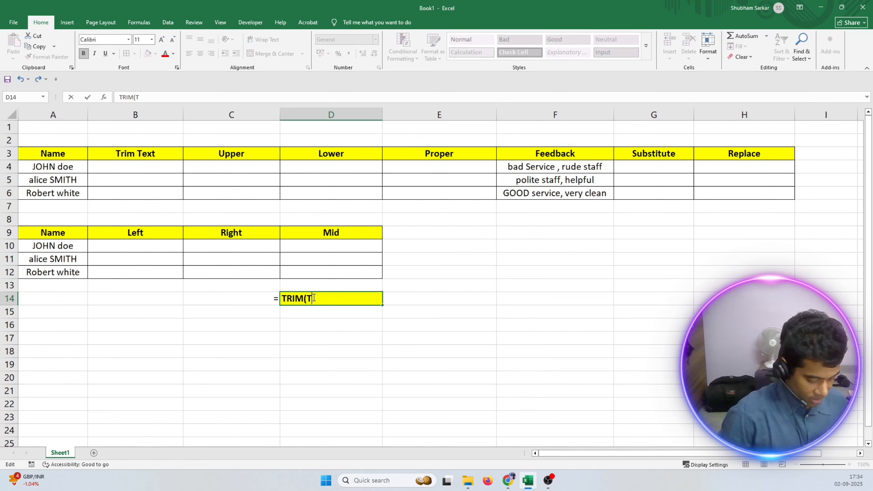
key(BackSpace)
key(BackSpace)
key(BackSpace)
key(BackSpace)
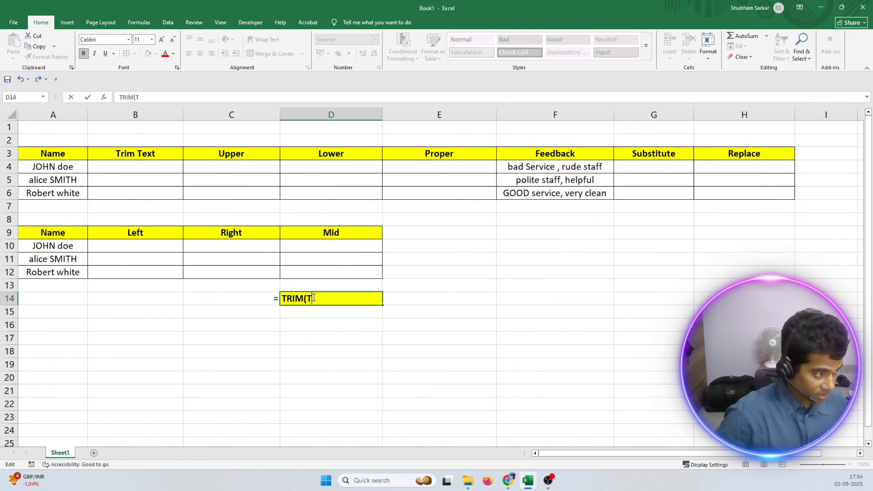
text(text)
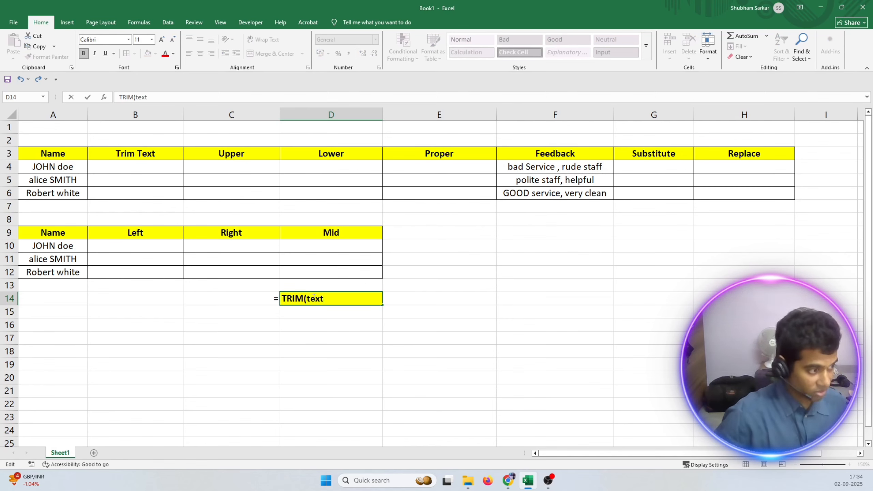
text())
key(Return)
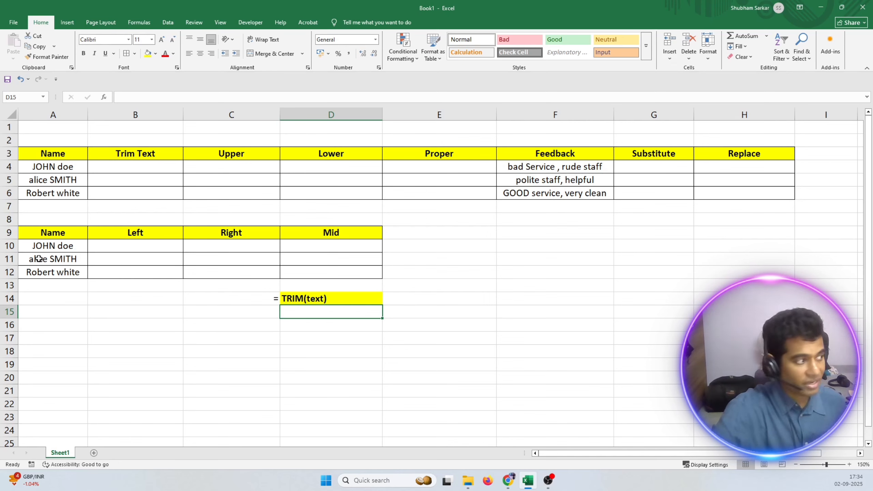
click(44, 168)
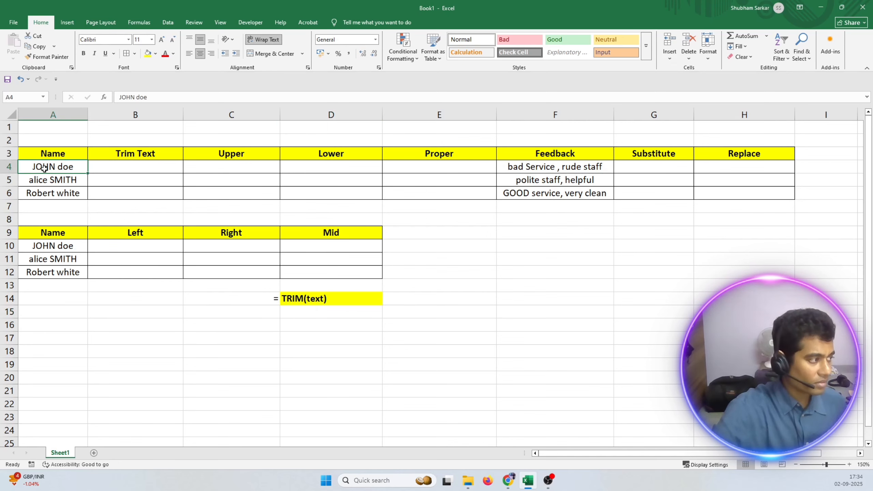
key(Down)
key(Down)
click(47, 168)
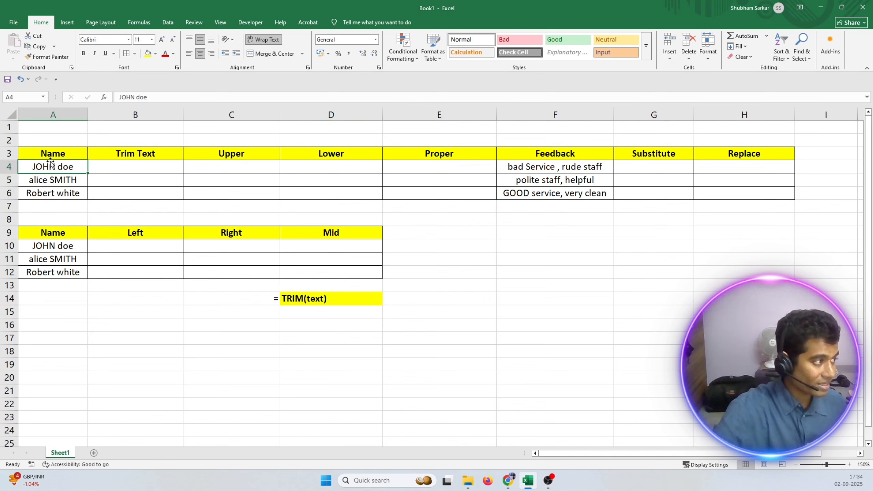
click(52, 115)
Enter the formula =TRIM(A4) in cell B4 under the Trim Text heading.
click(126, 175)
double_click(127, 166)
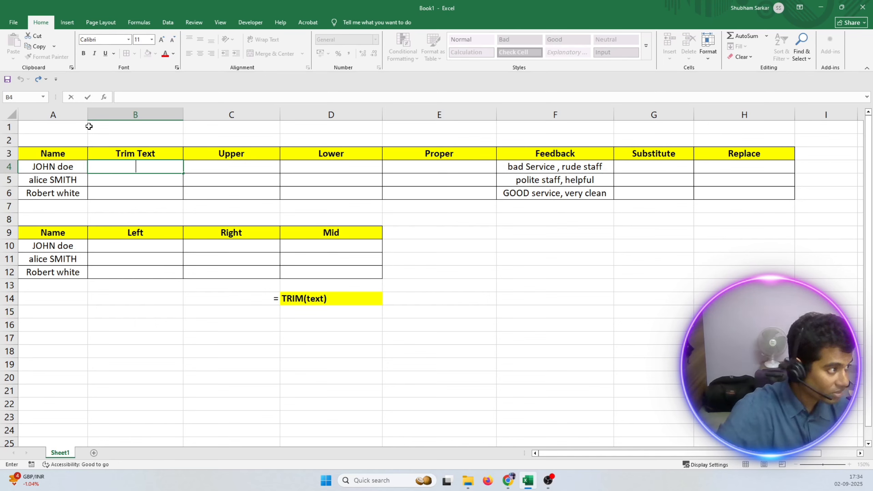
text(=trim)
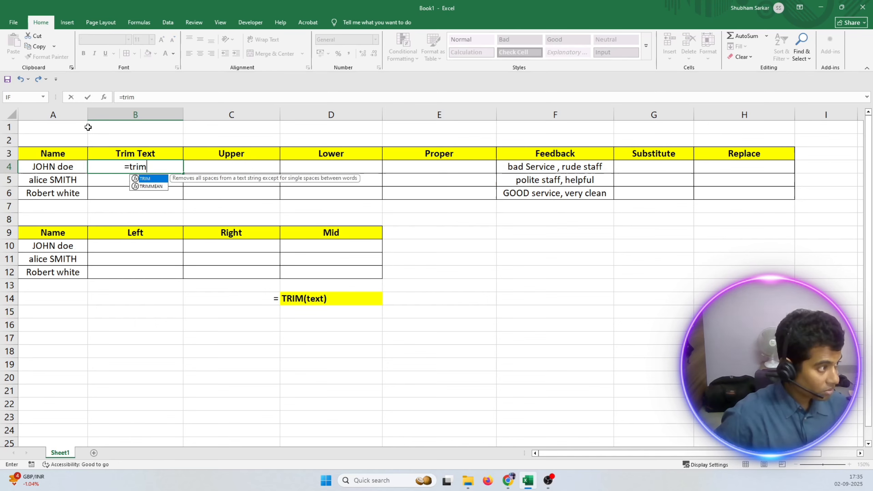
text(()
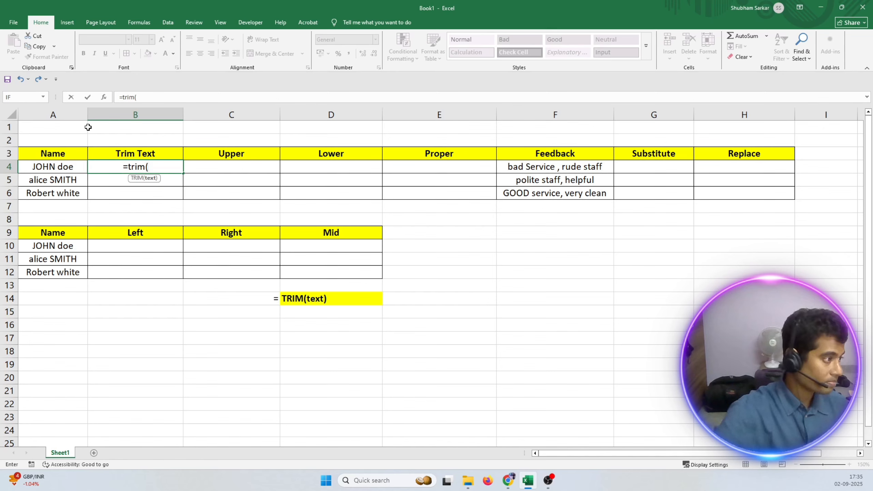
click(63, 167)
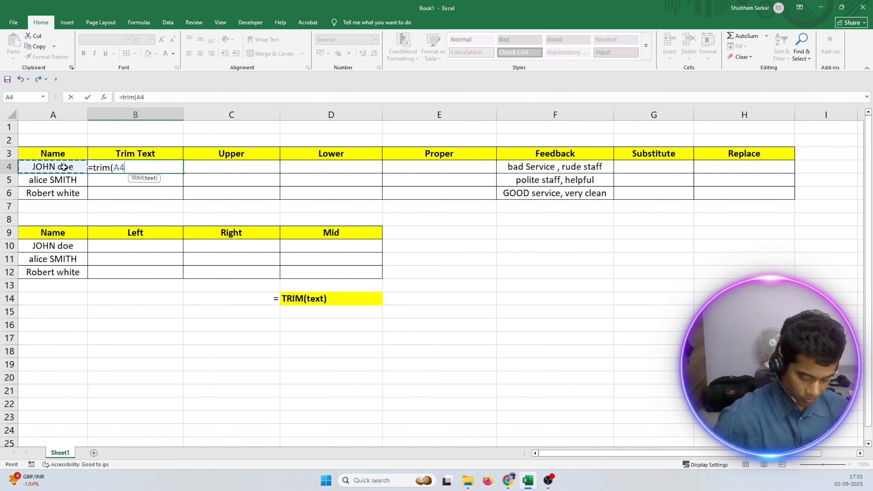
text())
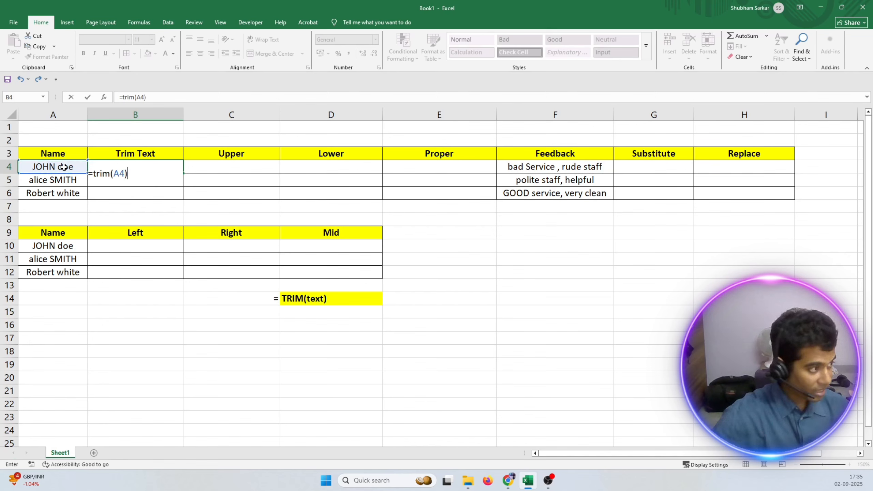
key(Return)
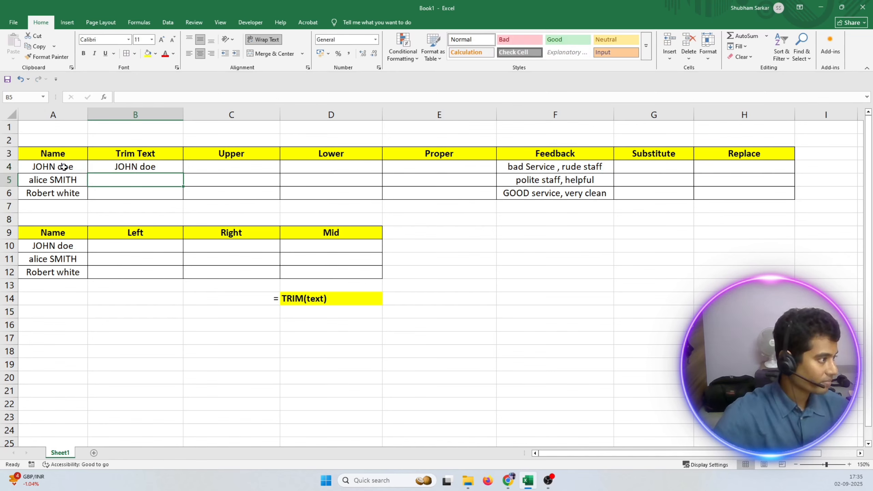
Fill the TRIM formula from B4 down to B6 and check the copied formulas.
click(151, 167)
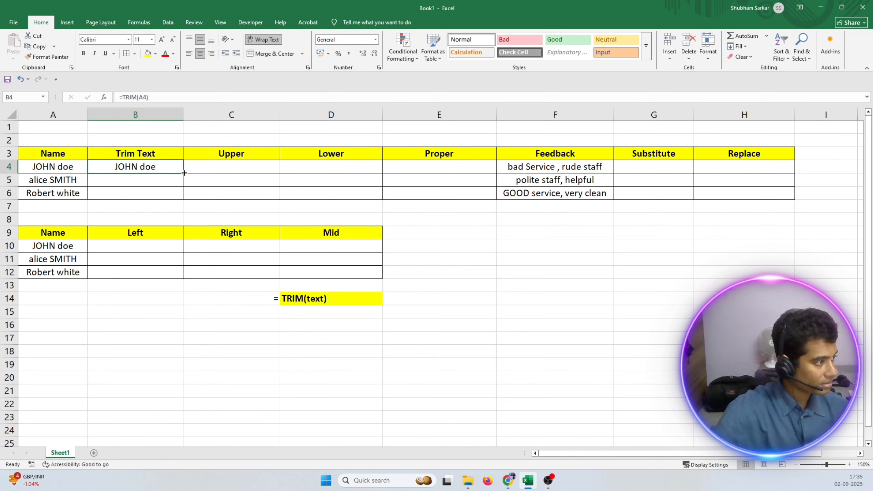
double_click(183, 173)
click(149, 182)
click(135, 193)
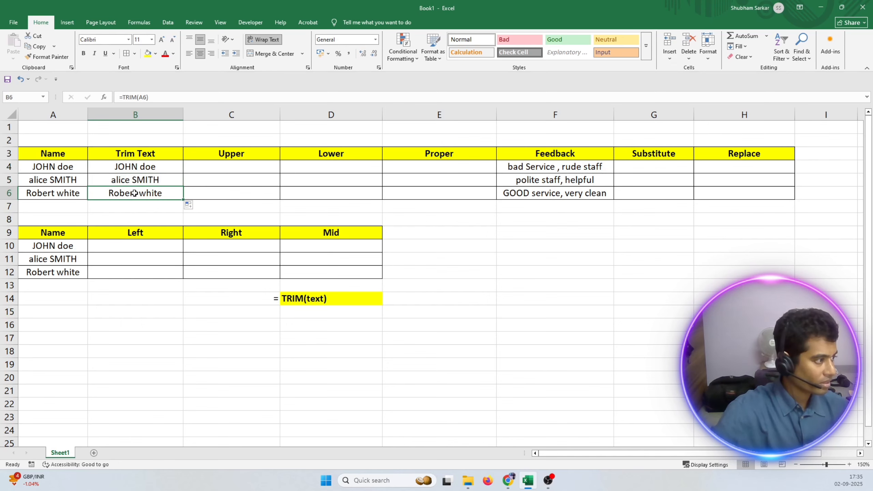
click(134, 180)
drag(148, 98, 119, 97)
click(122, 193)
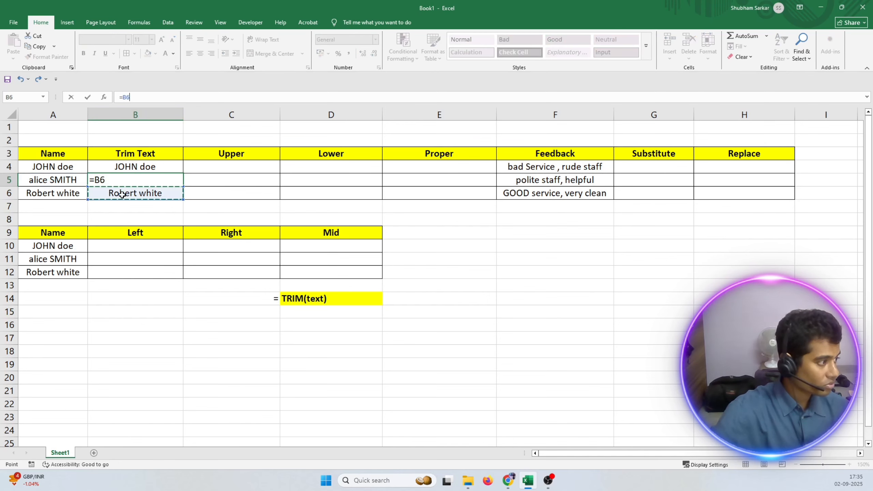
key(Escape)
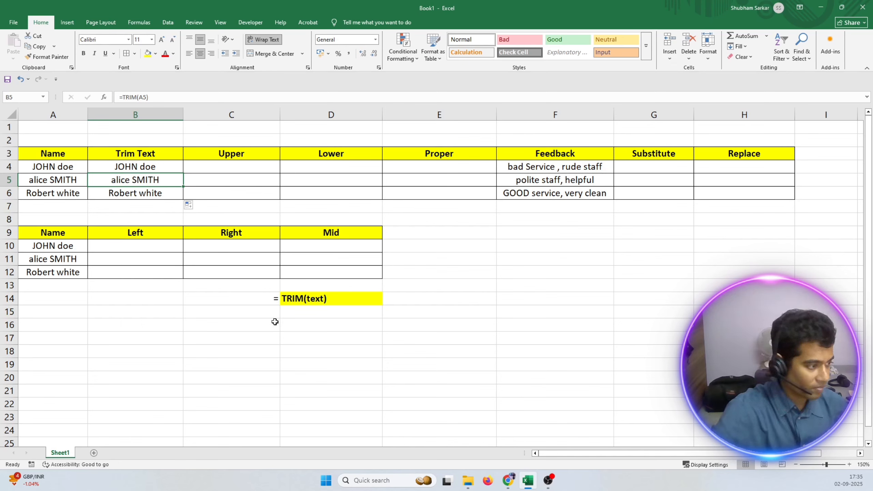
Copy the right-aligned equals sign from C14 down into C15.
click(296, 313)
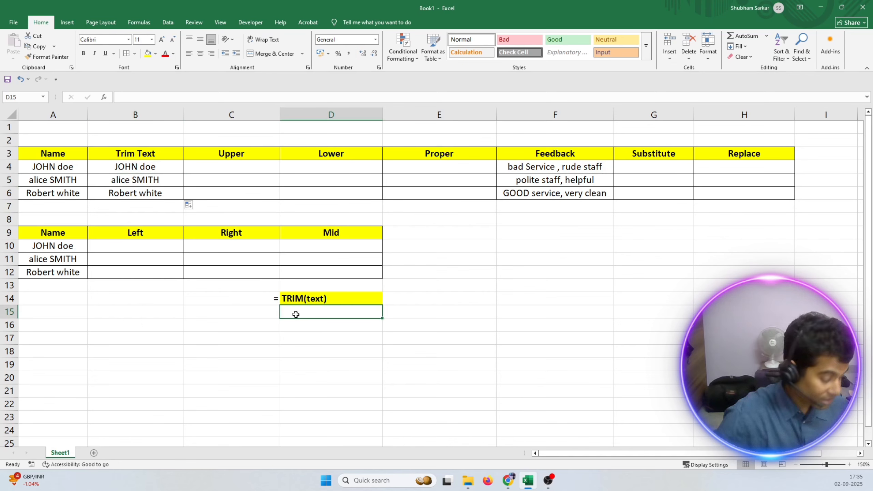
click(268, 301)
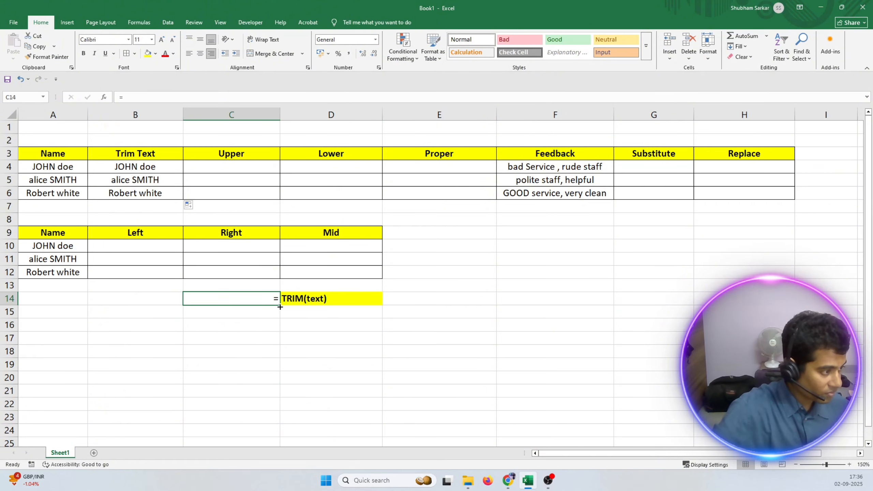
drag(279, 305, 281, 314)
click(299, 312)
double_click(298, 312)
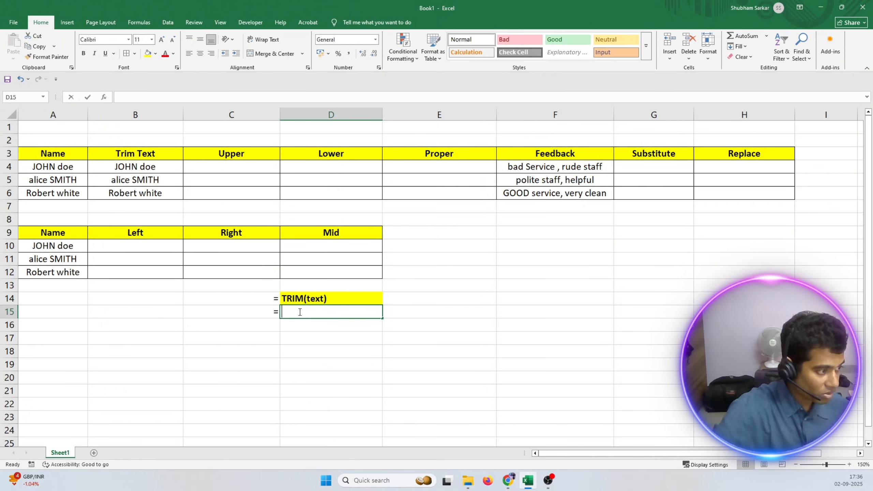
key(Tab)
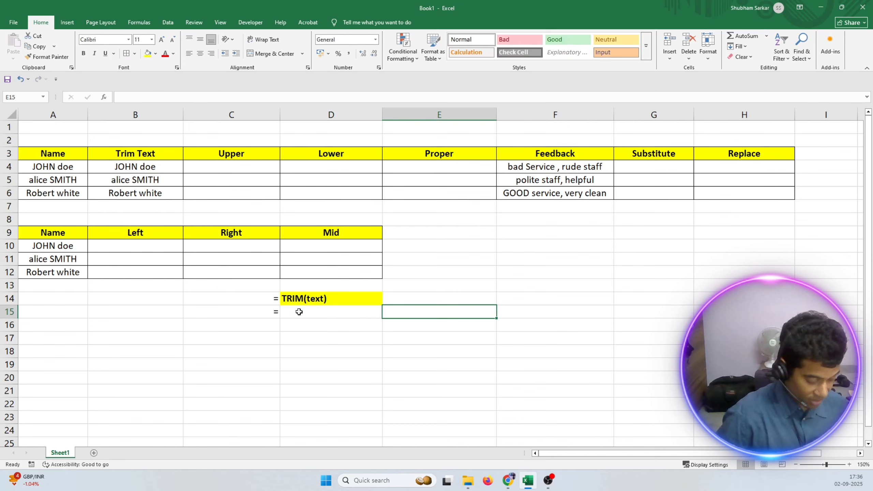
key(Left)
key(Down)
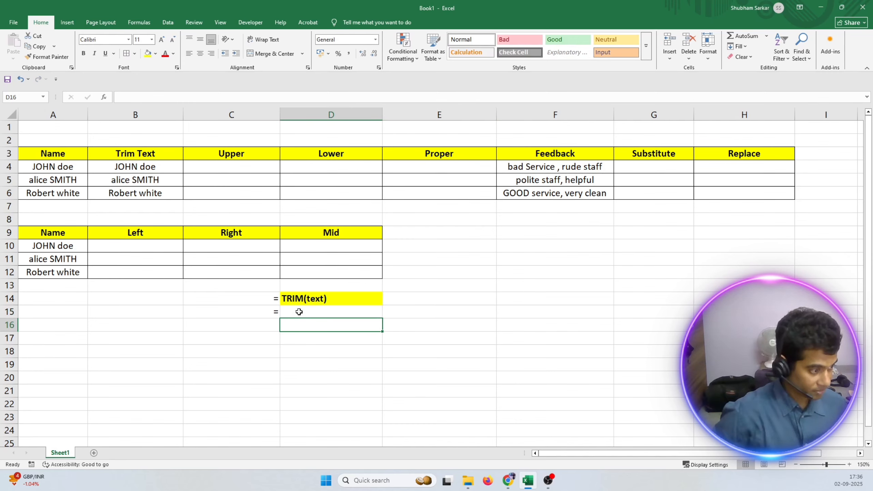
Enter the syntax label UPPER(text) in cell D15, beside the copied equals sign.
key(Up)
key(Down)
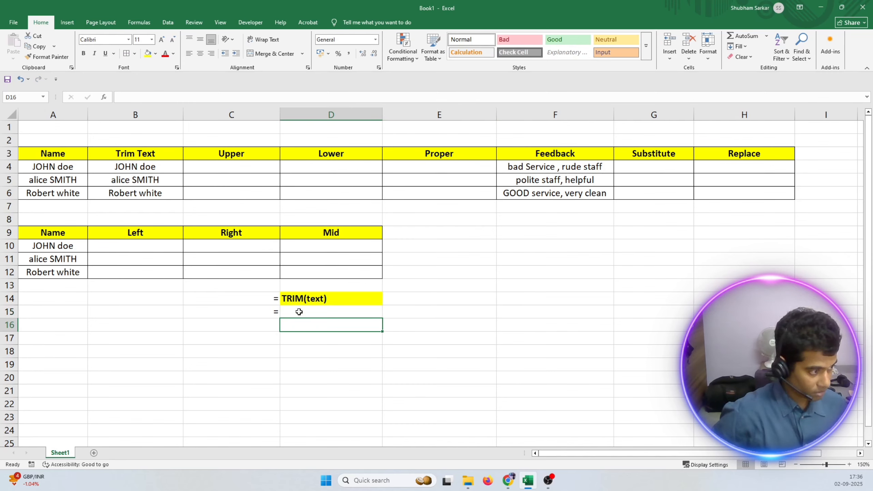
key(Up)
double_click(300, 312)
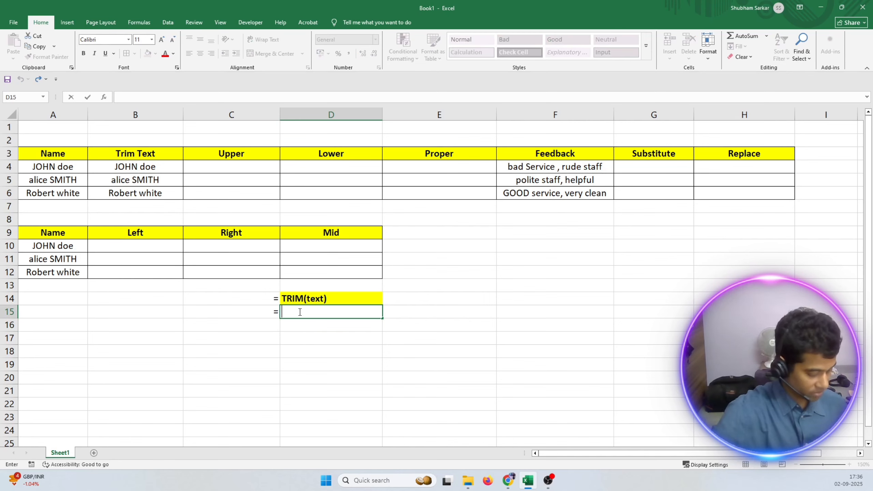
text(UPPER)
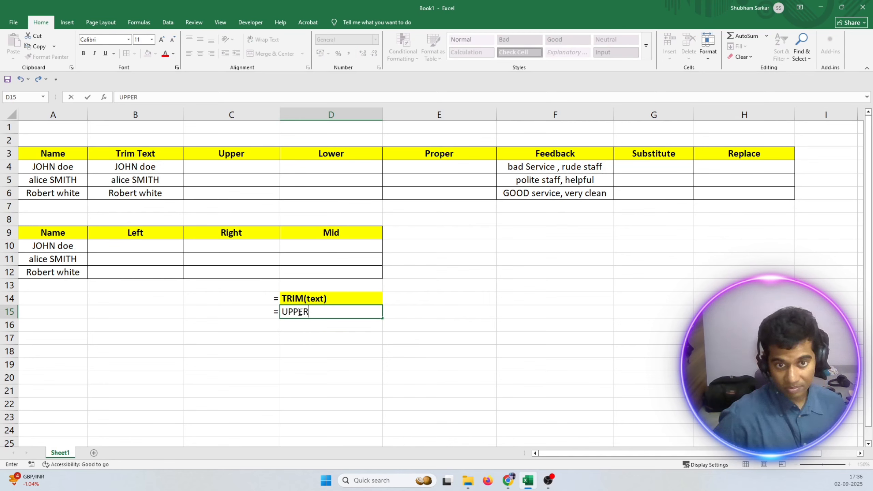
text(()
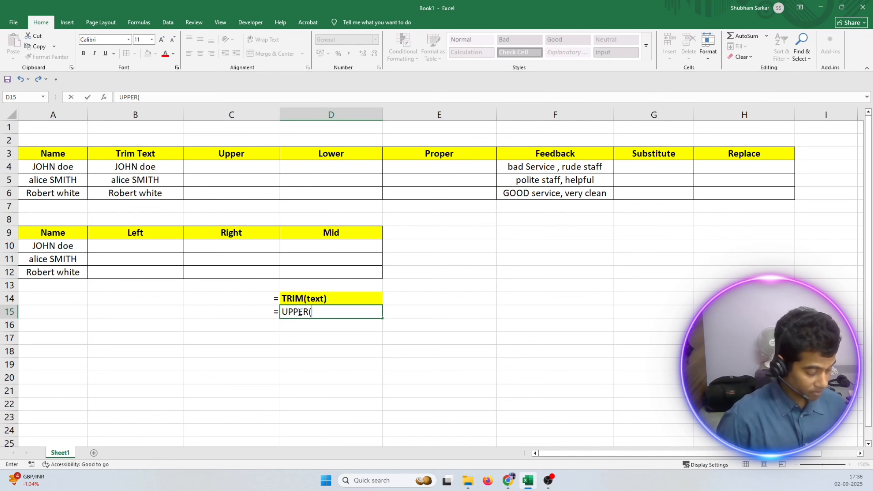
text(TE)
key(BackSpace)
key(BackSpace)
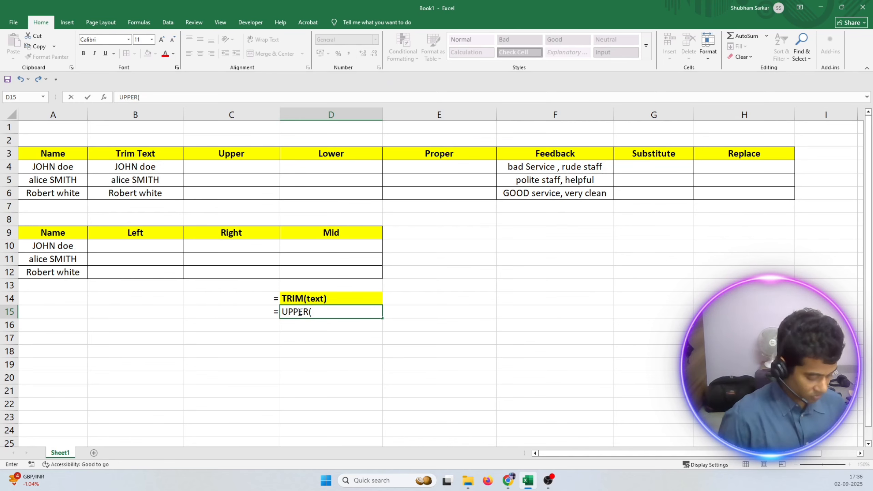
text(text))
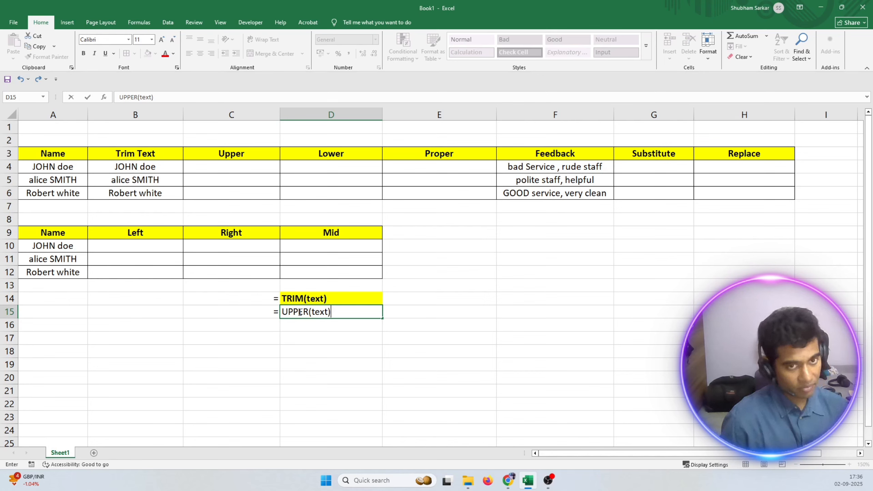
key(Return)
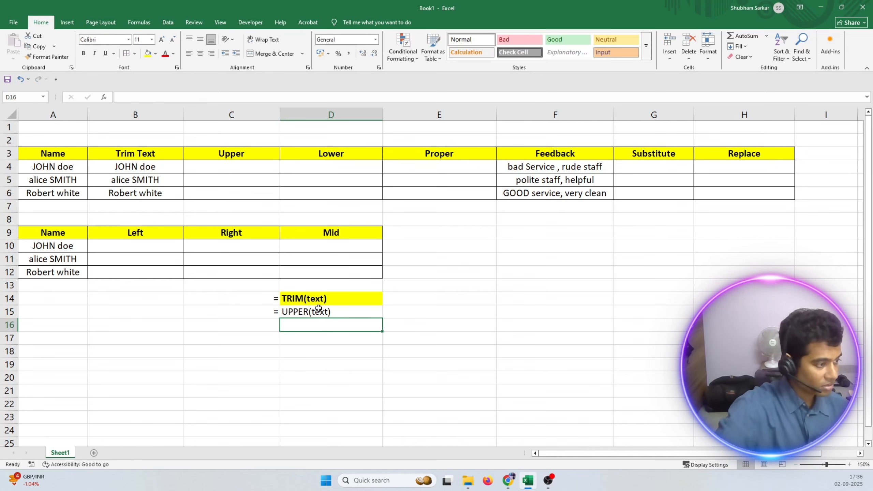
Copy the bold, yellow-filled formatting of the TRIM(text) label in D14 onto the UPPER(text) label in D15.
click(319, 297)
click(30, 55)
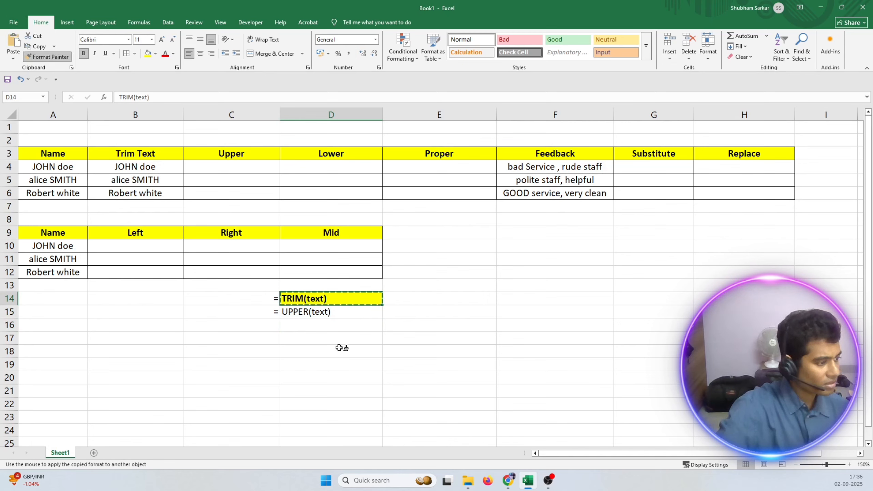
click(314, 312)
click(303, 337)
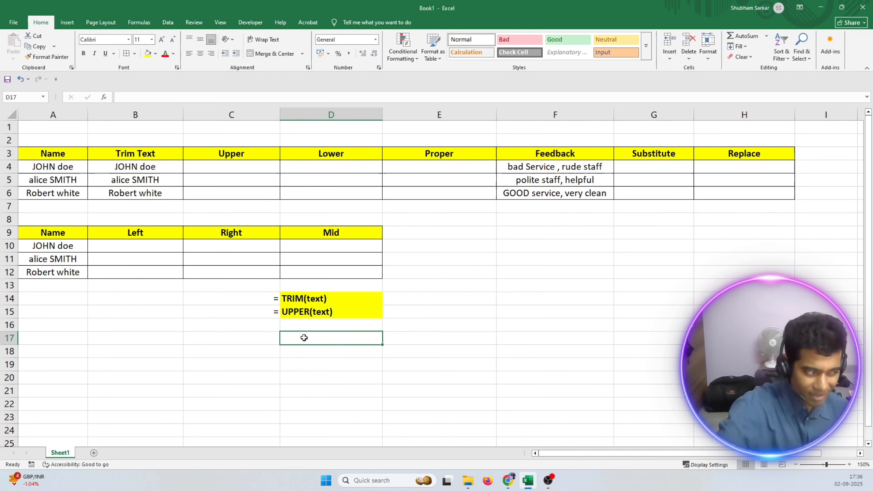
click(299, 313)
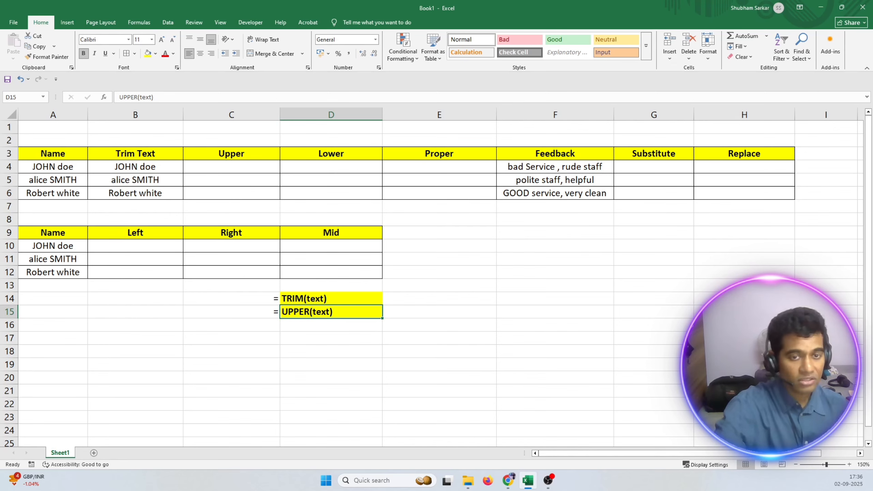
Enter the formula =UPPER(A4) in cell C4 under the Upper heading.
click(215, 167)
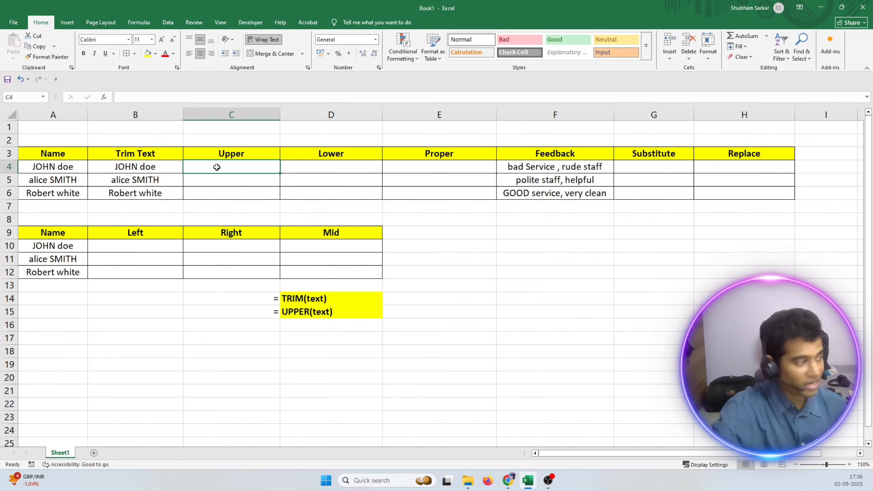
click(41, 168)
click(39, 182)
click(39, 195)
click(40, 168)
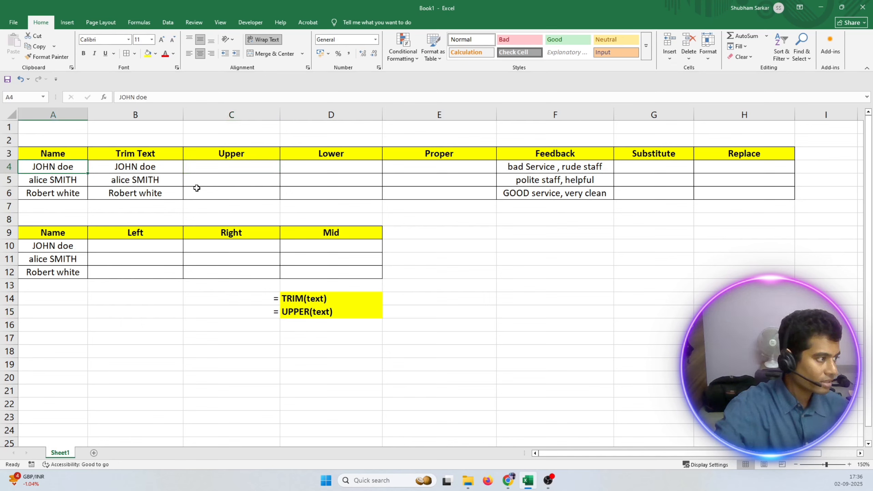
click(223, 167)
double_click(223, 168)
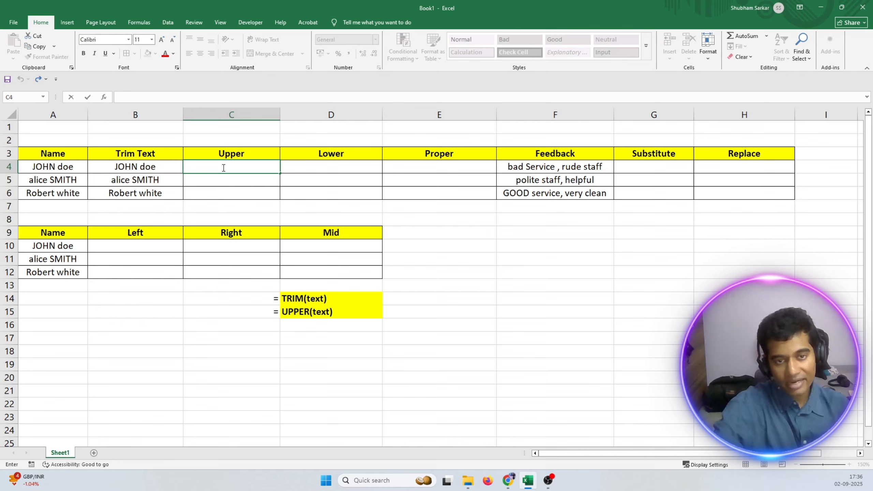
text(=upper)
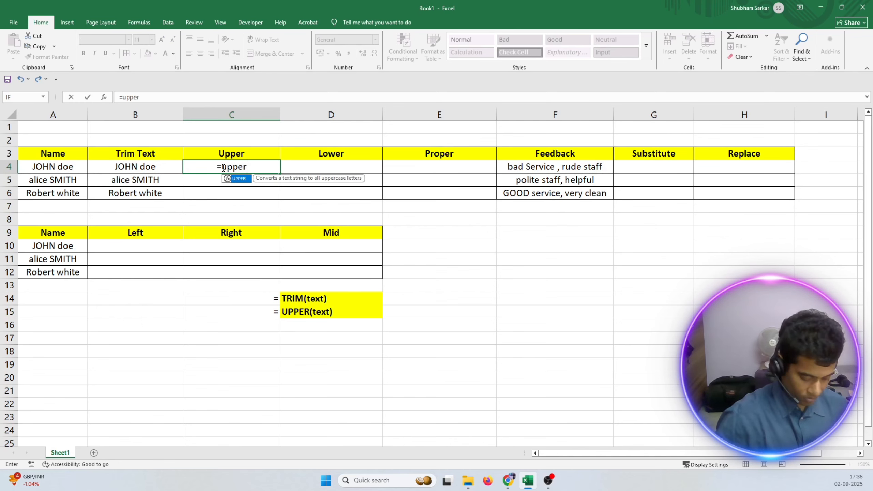
text(()
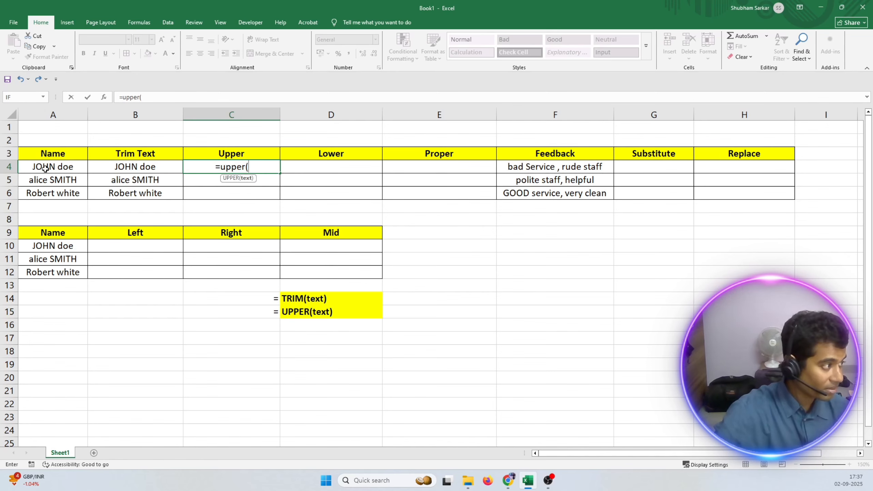
click(45, 169)
text())
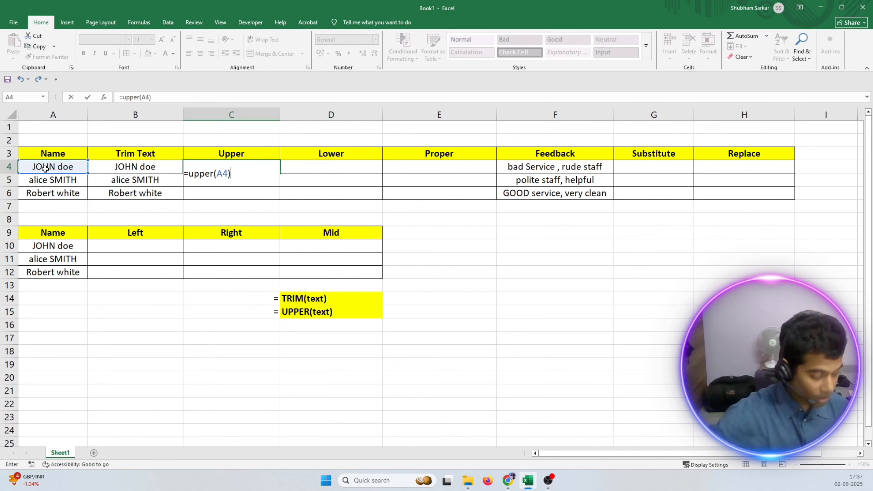
key(Return)
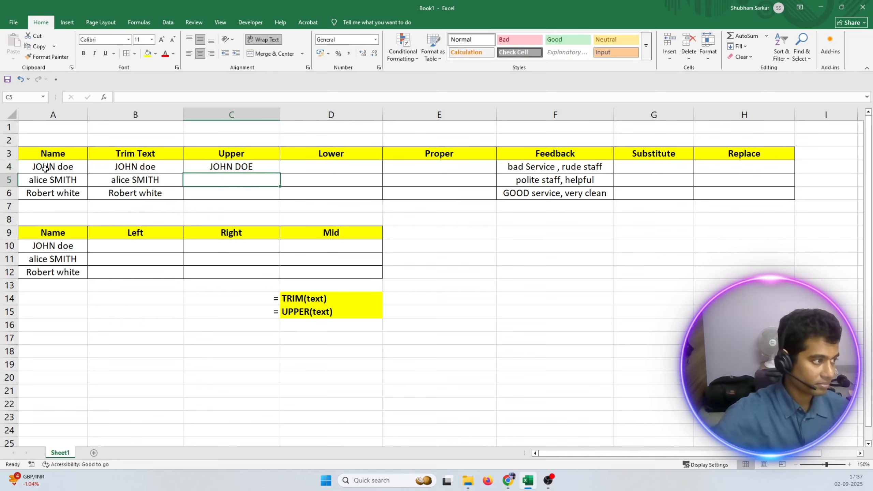
Fill the UPPER formula from C4 down to C6.
click(268, 169)
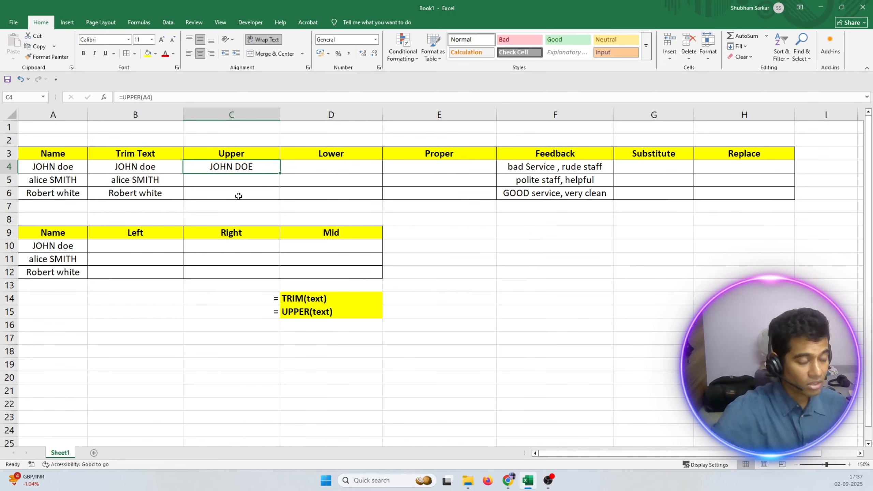
double_click(280, 174)
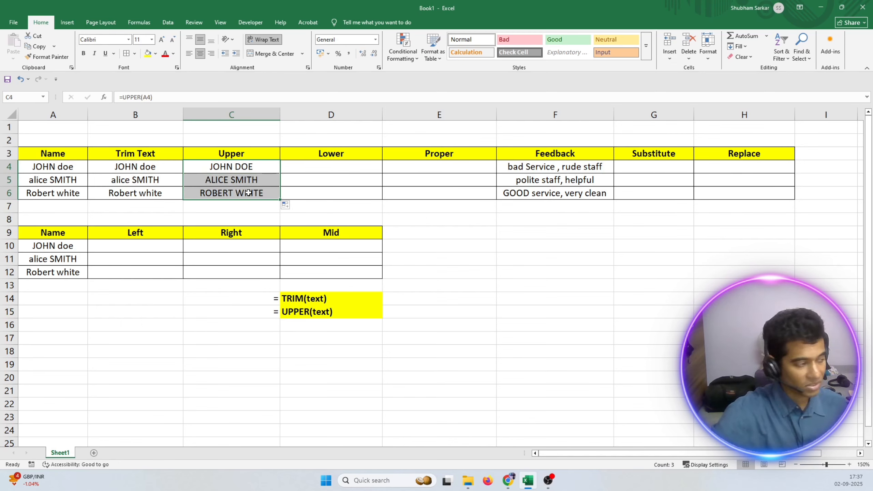
key(Down)
Compare the original names in A4:A6 with the converted names in C4:C6.
click(42, 167)
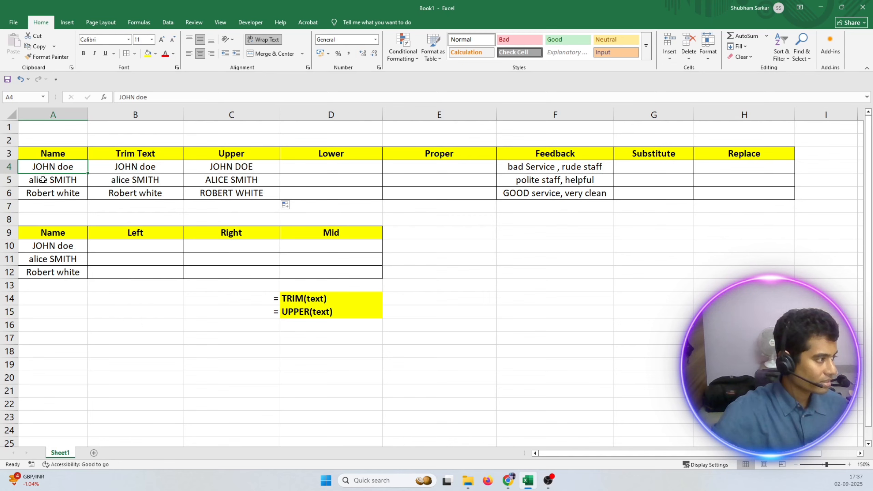
click(43, 180)
click(40, 193)
click(42, 168)
click(42, 181)
click(42, 194)
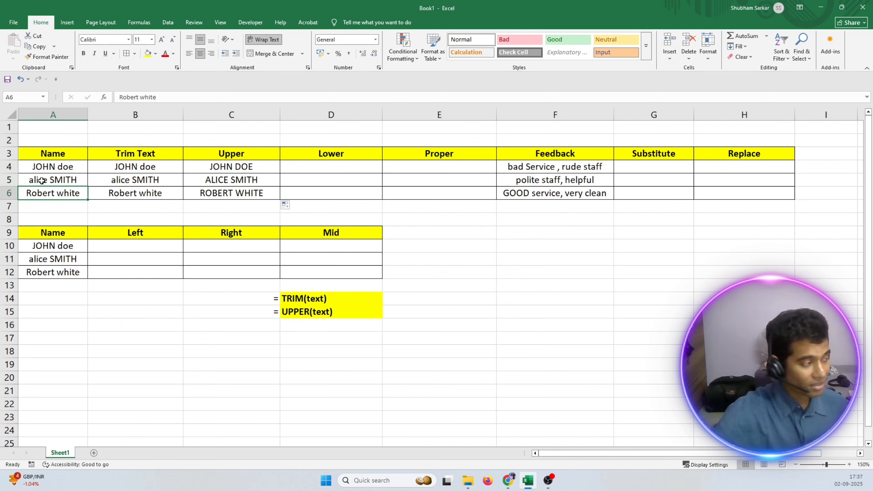
click(56, 115)
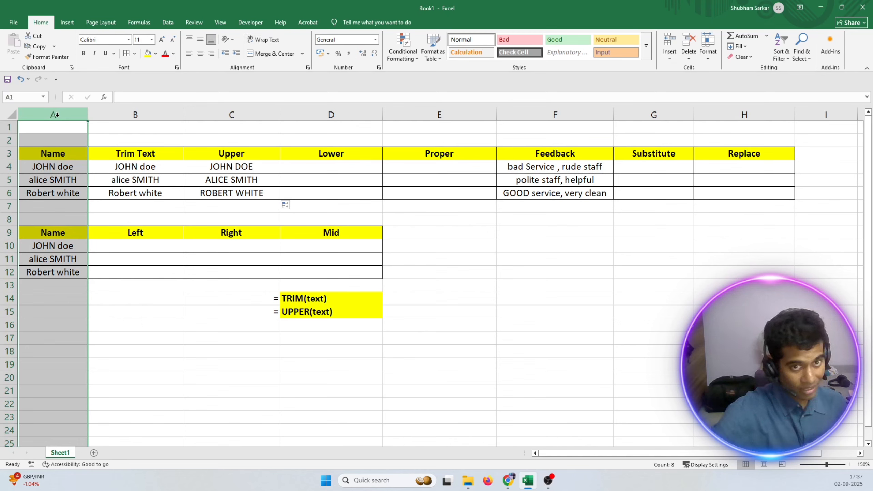
click(56, 176)
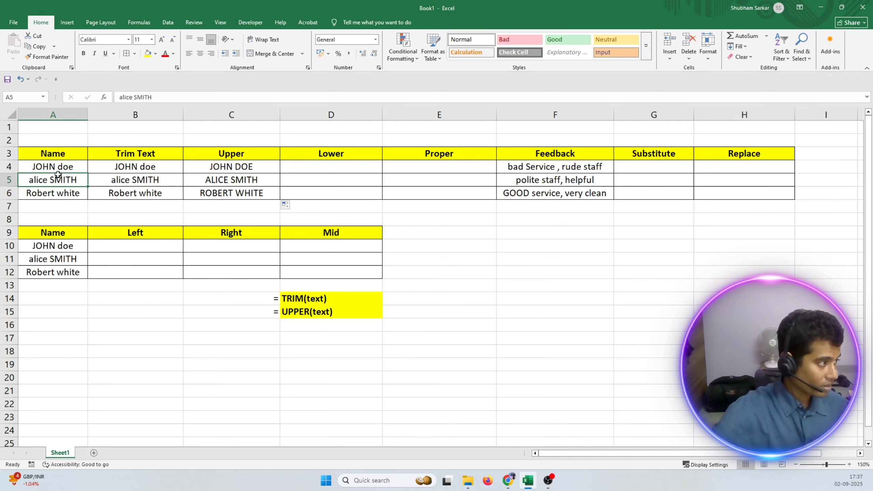
click(48, 192)
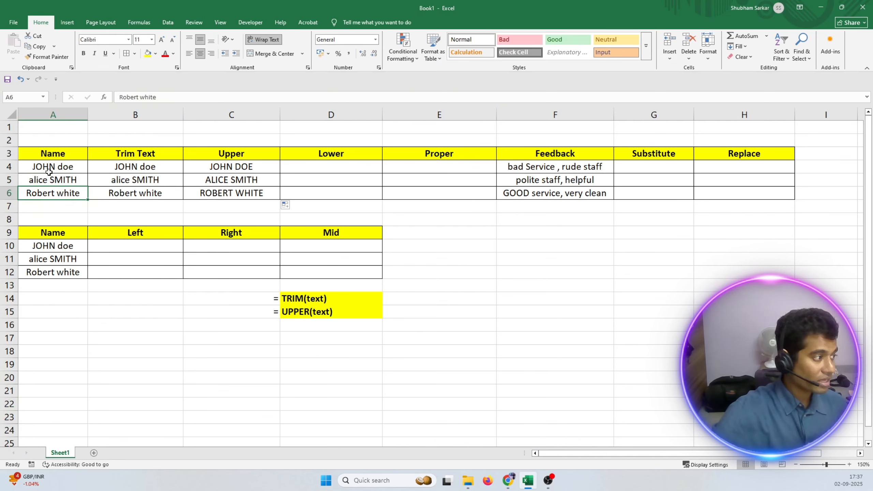
click(215, 168)
click(216, 182)
click(215, 194)
click(209, 167)
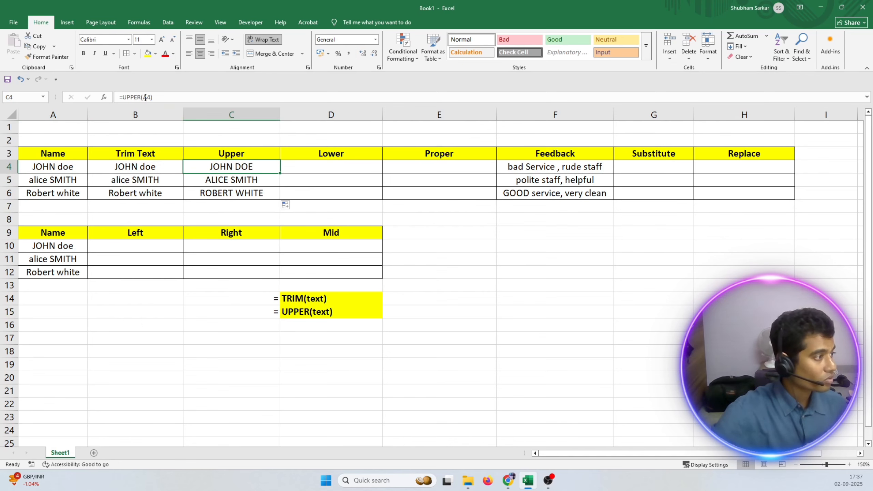
Enter an equals sign in cell C16 and right-align it.
click(306, 169)
click(277, 325)
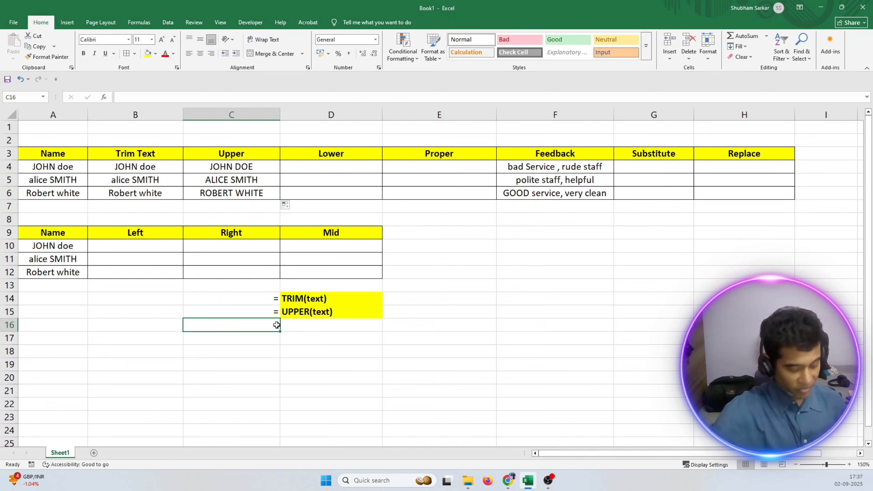
text(=)
key(Return)
click(301, 327)
click(273, 325)
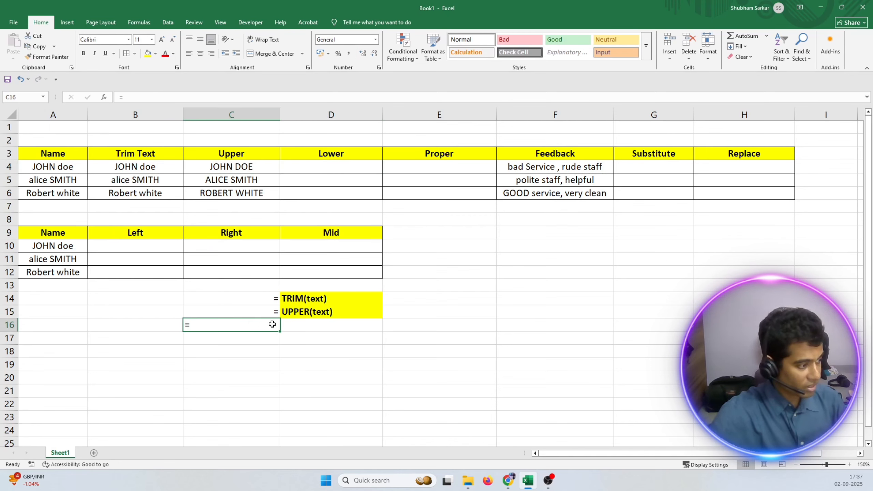
click(211, 53)
Enter the syntax label LOWER(text) in bold in cell D16.
double_click(296, 324)
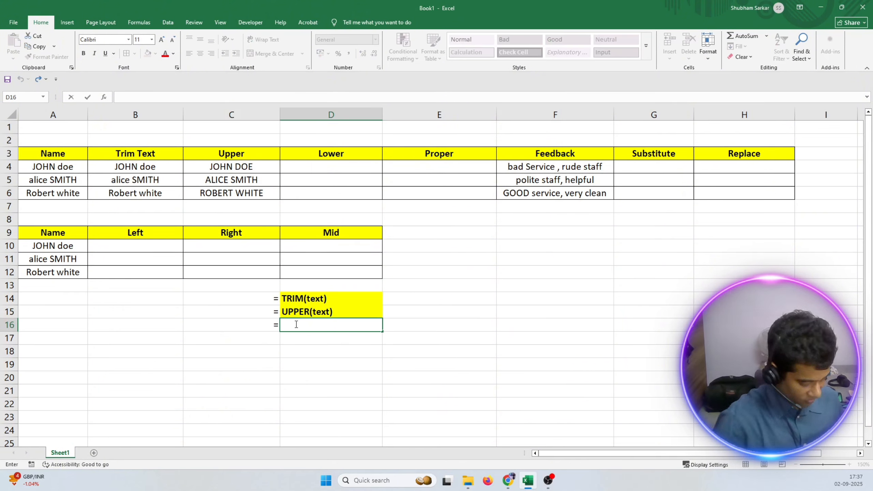
key(ctrl+b)
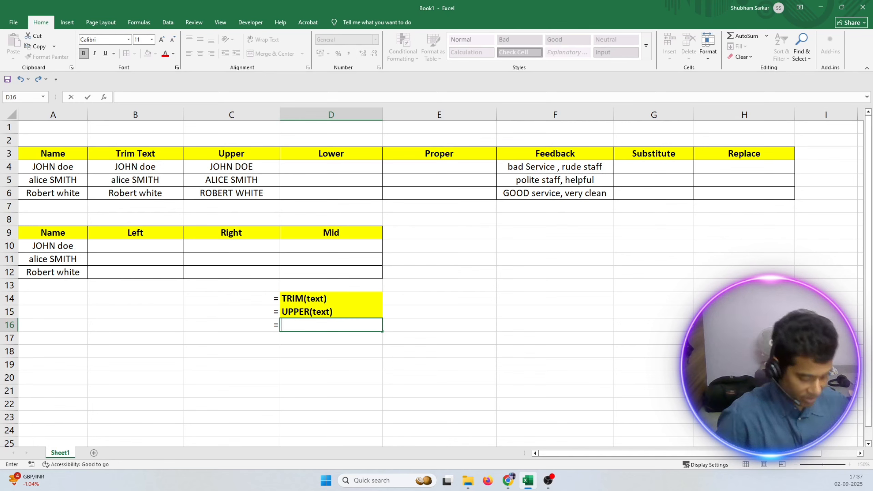
text(LOWER)
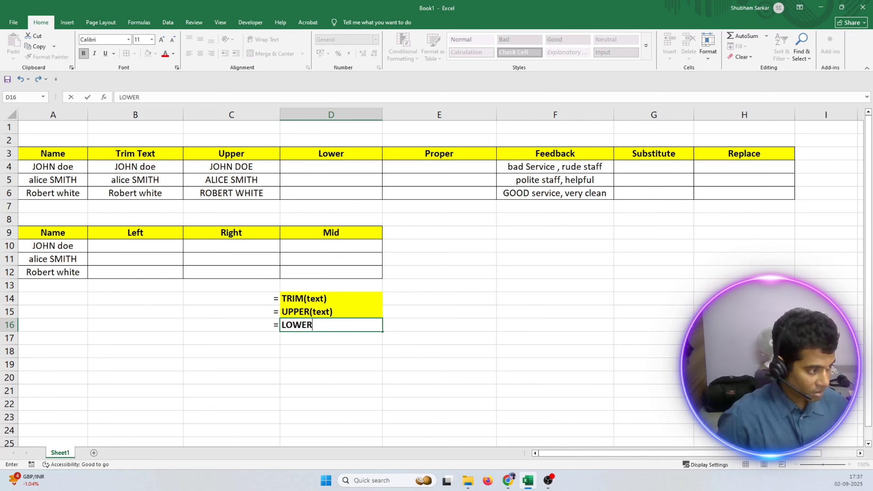
text(()
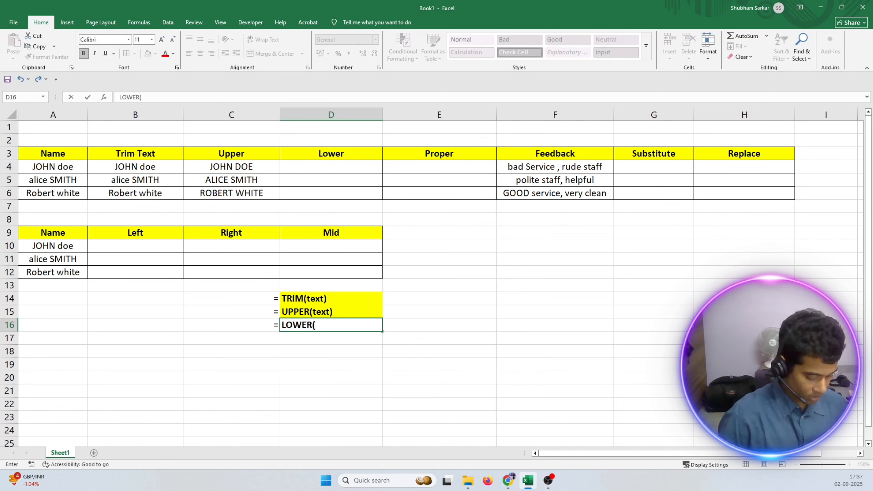
text(TEXT)
key(BackSpace)
key(BackSpace)
key(BackSpace)
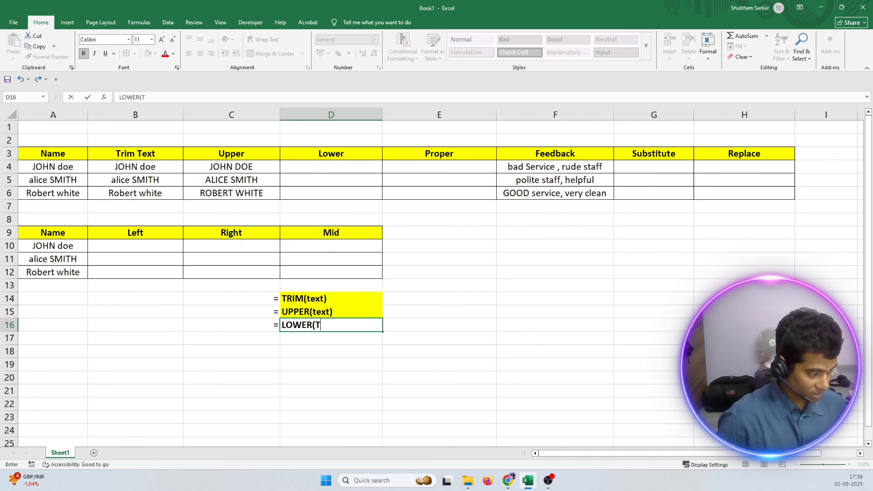
key(BackSpace)
text(text)
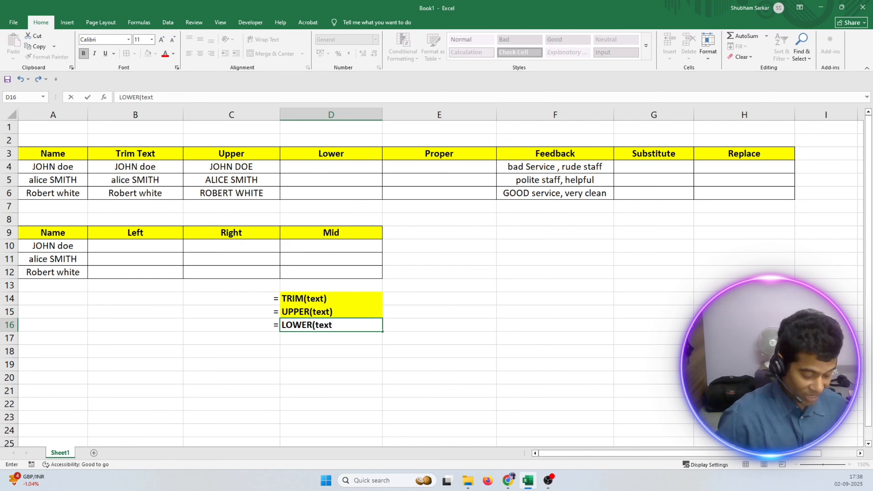
text())
key(Return)
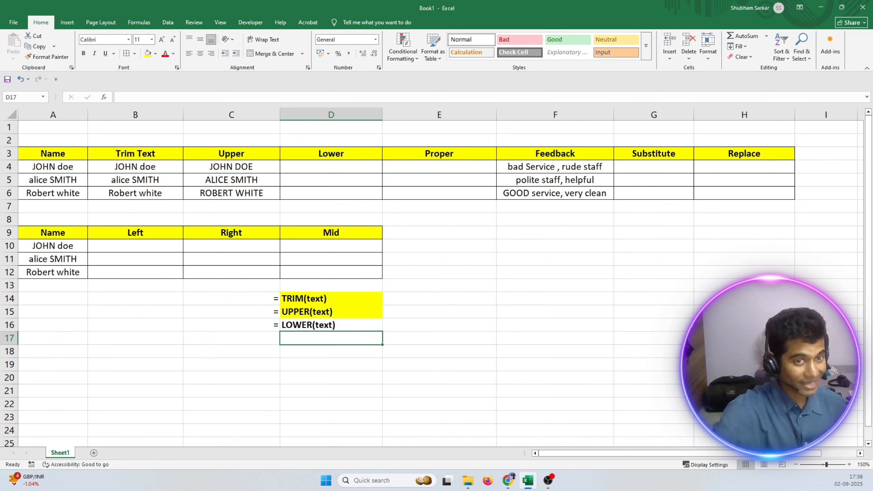
click(313, 325)
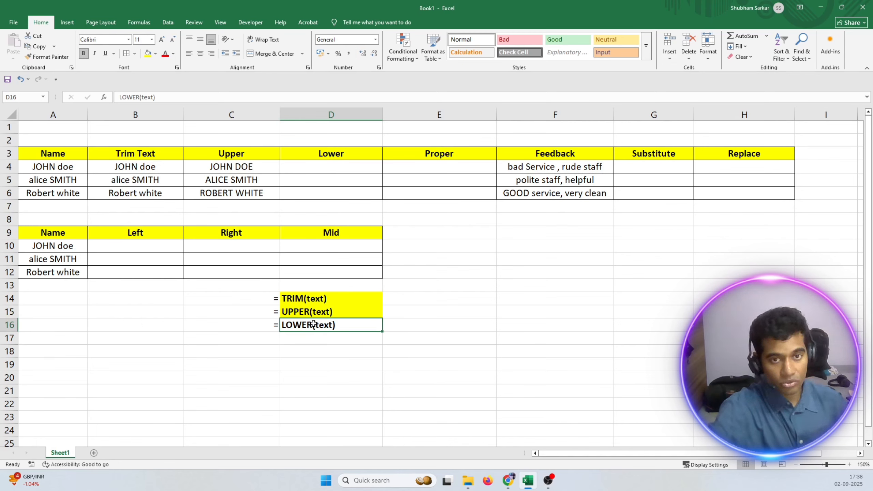
Fill the LOWER(text) label cell D16 with yellow.
click(148, 55)
click(343, 378)
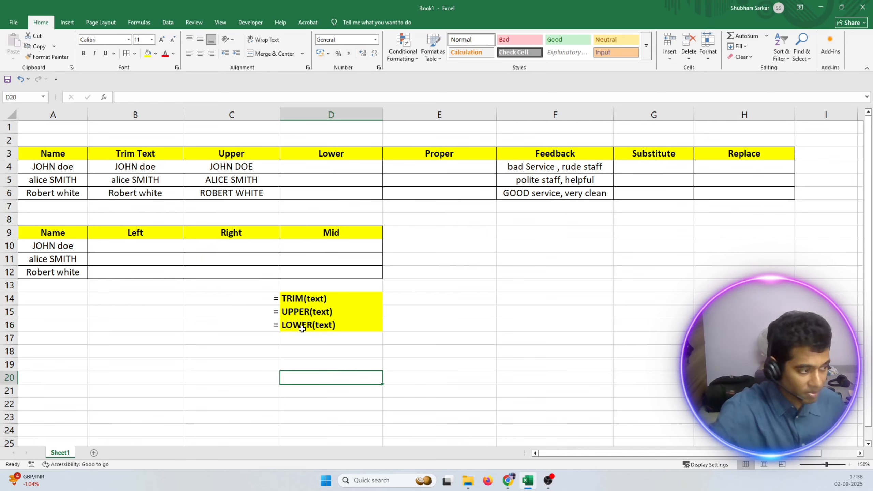
click(323, 324)
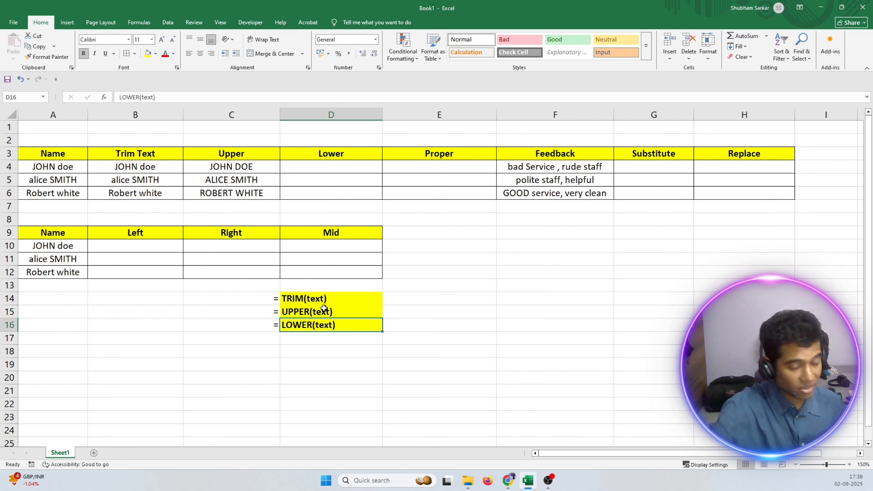
Enter the formula =LOWER(A4) in cell D4 of the Lower column.
double_click(321, 166)
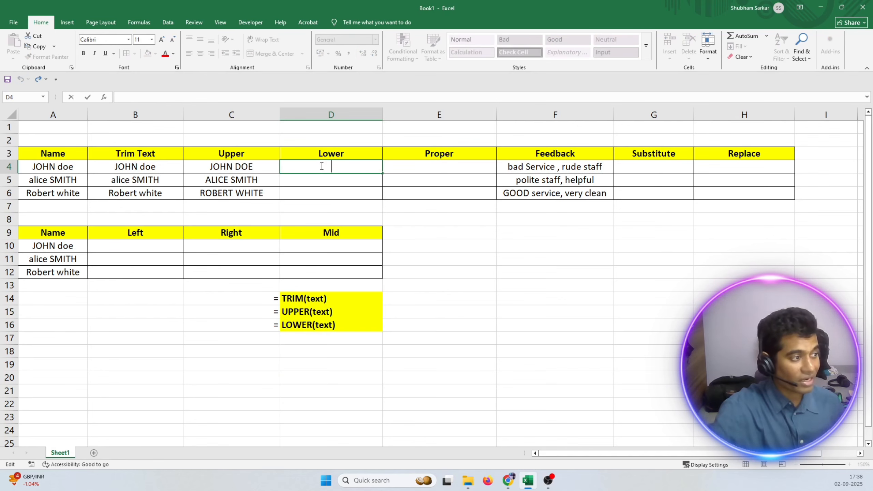
text(=)
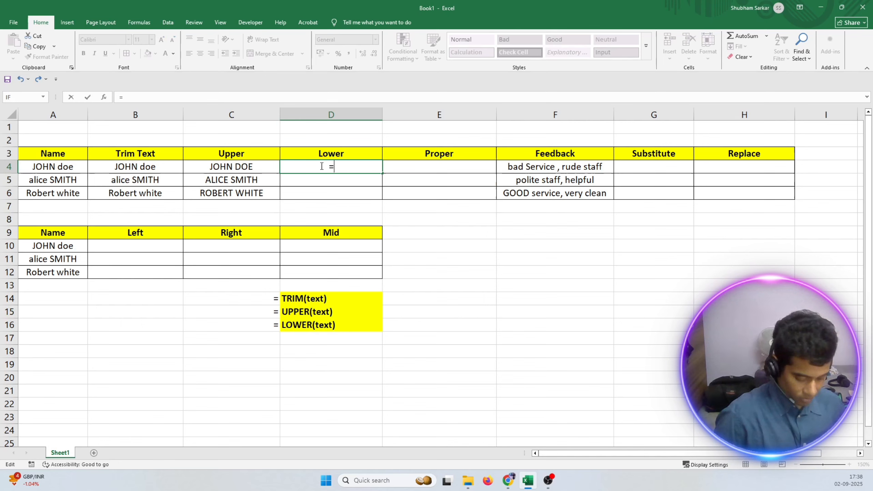
text(loer)
key(BackSpace)
key(BackSpace)
key(BackSpace)
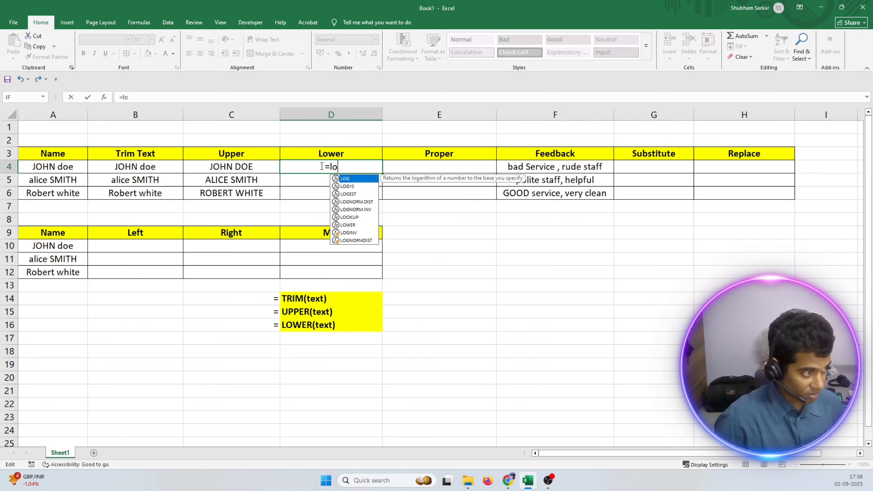
text(ower)
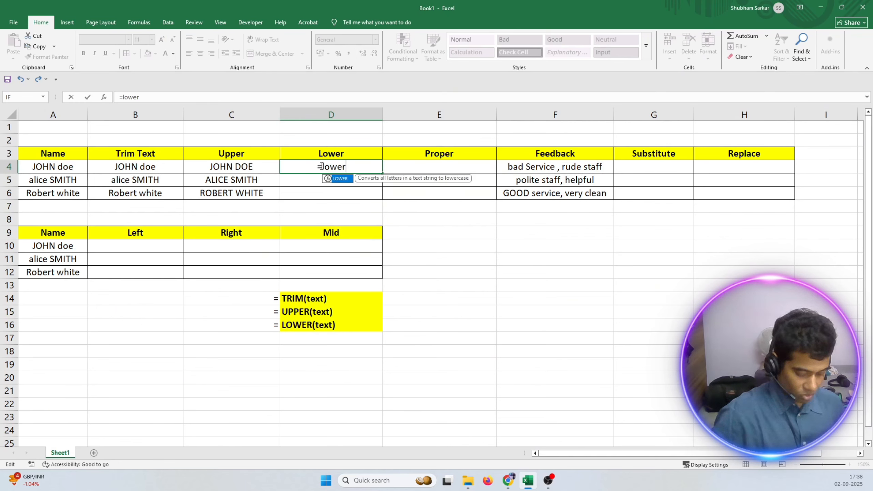
text(()
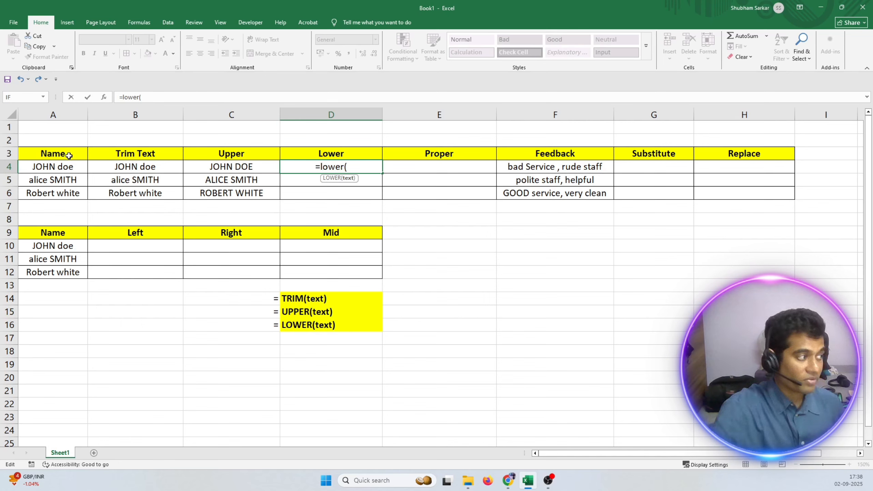
click(52, 167)
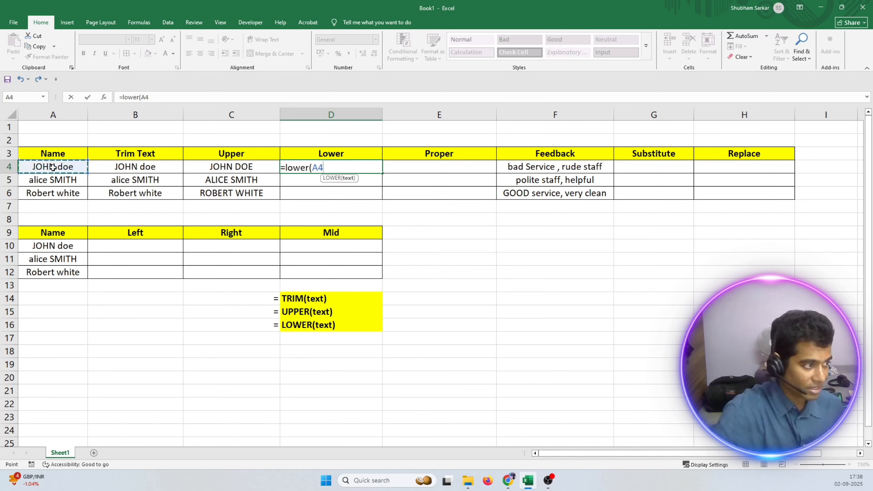
text())
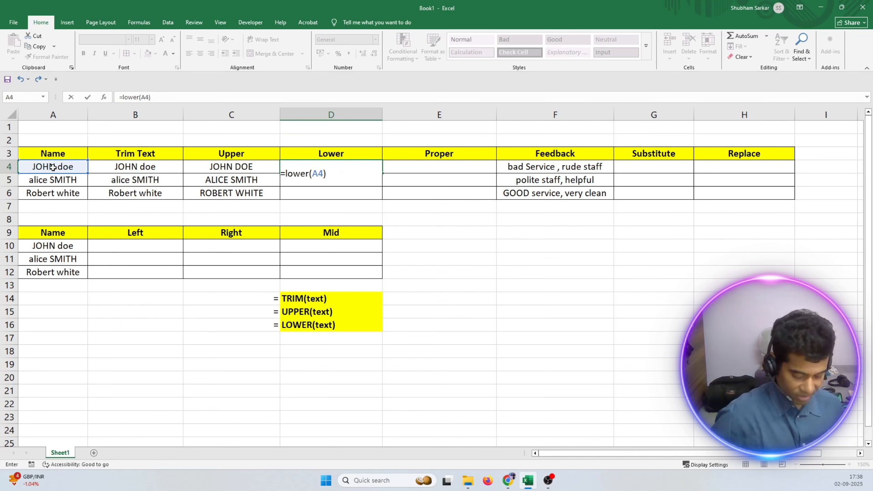
key(Return)
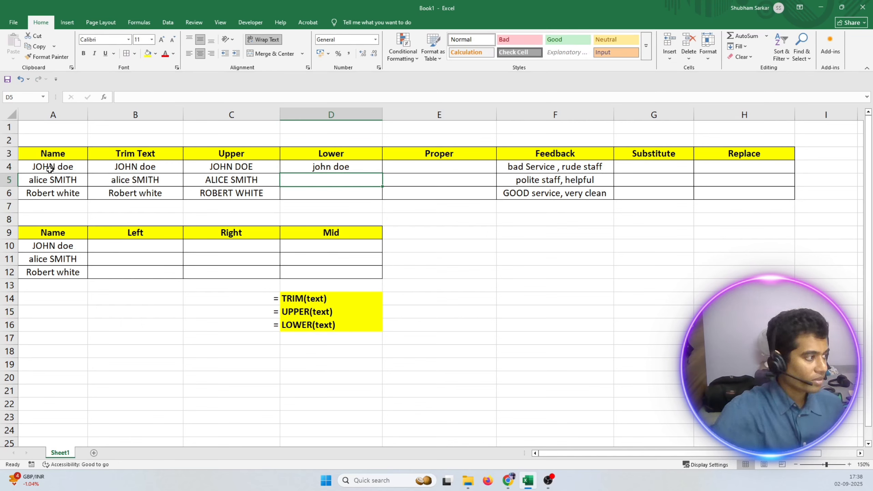
Compare the original name in A4 with the LOWER formula and its result in D4.
click(35, 167)
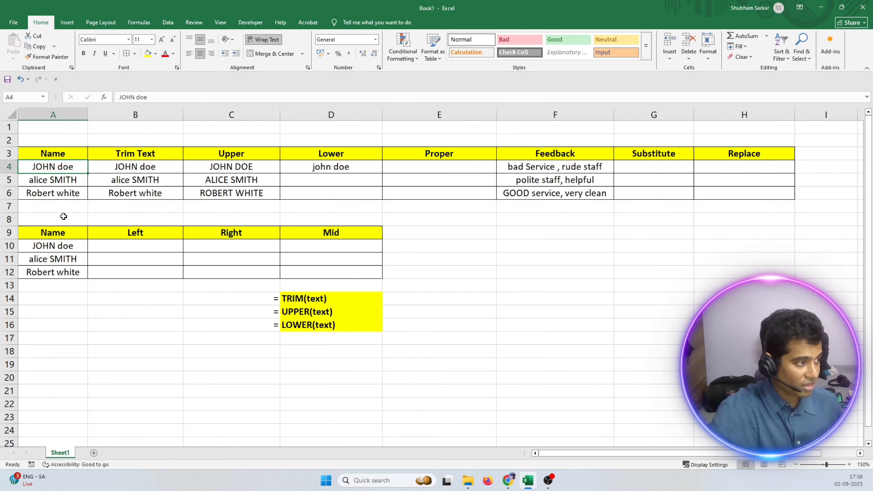
click(359, 167)
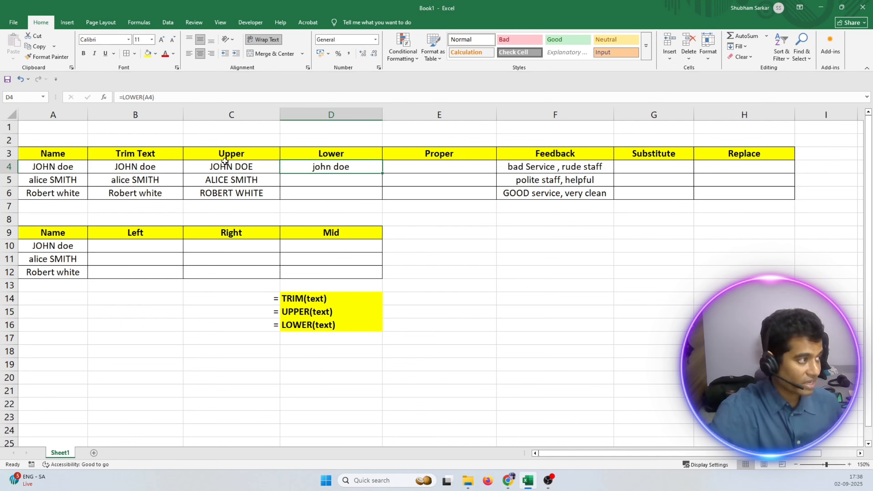
click(142, 97)
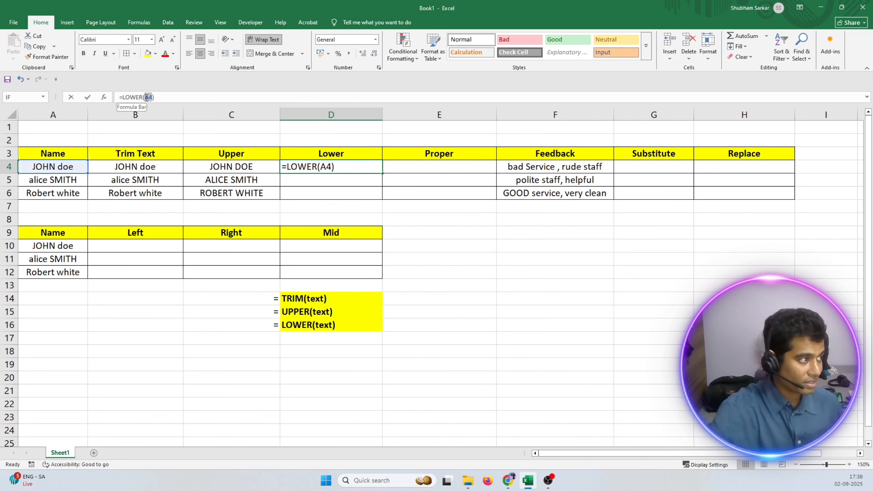
double_click(349, 169)
key(Return)
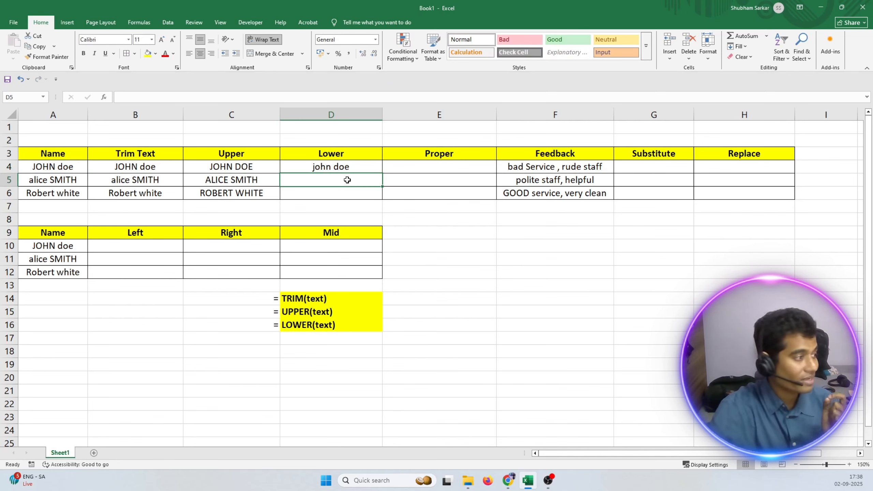
click(48, 169)
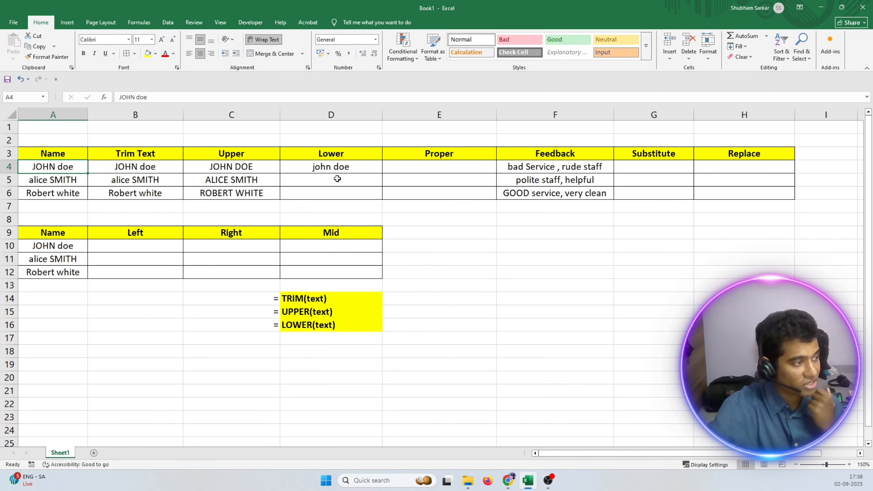
Fill the LOWER formula from D4 down to D6.
click(355, 171)
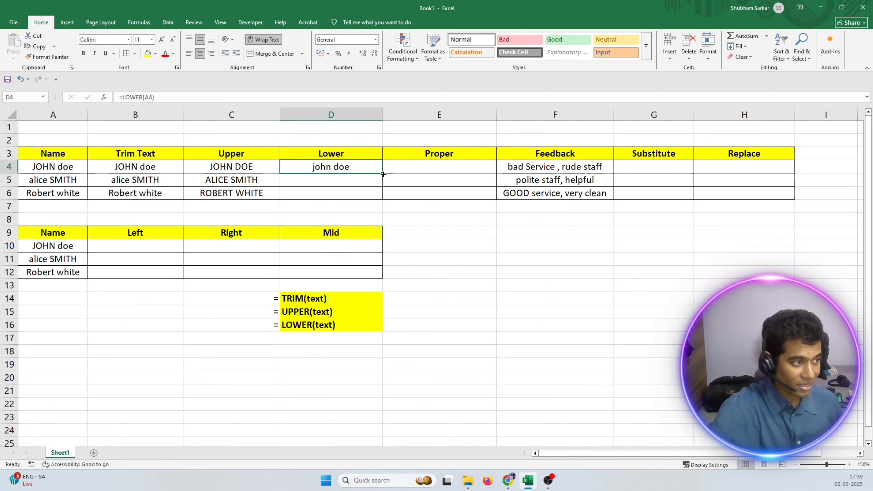
double_click(383, 174)
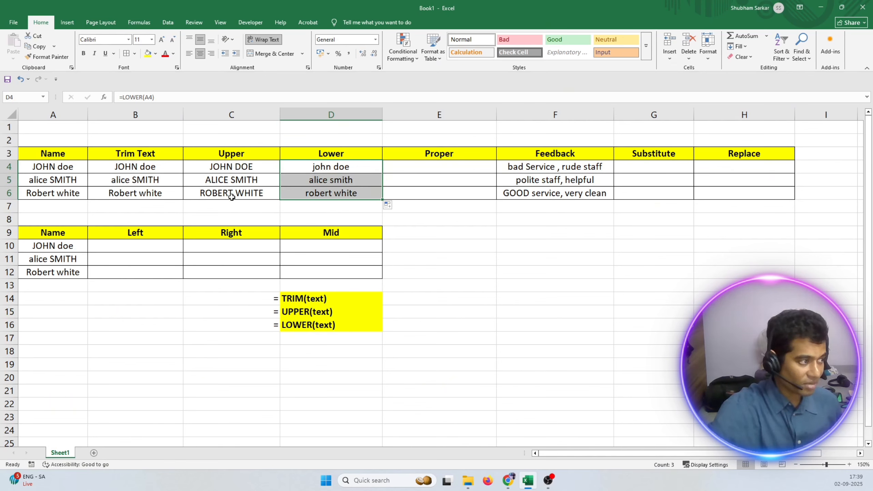
click(429, 167)
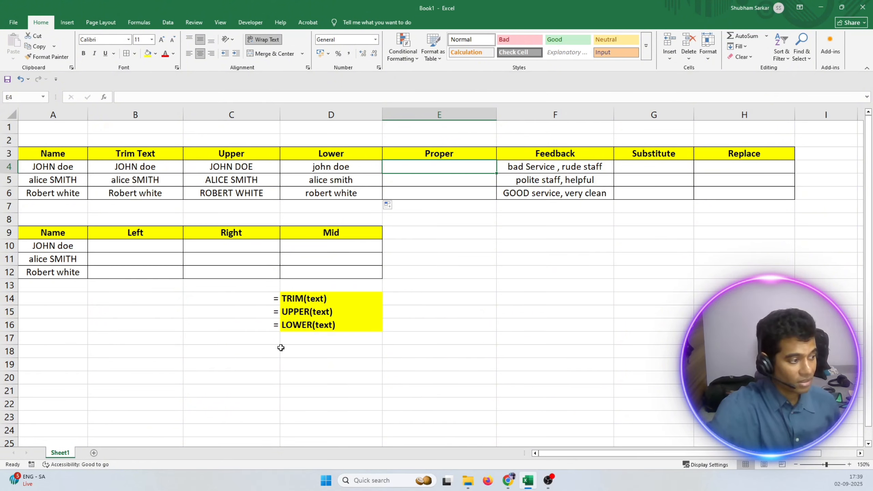
Copy the right-aligned equals sign from C16 down to C17.
click(273, 342)
click(273, 328)
drag(281, 334, 282, 343)
double_click(298, 338)
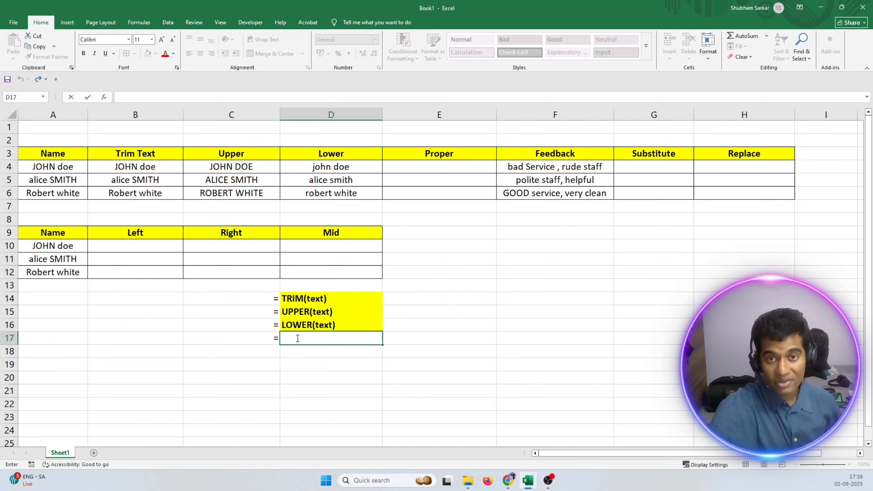
Examine the letter case of the original name in A4 and the trimmed name in B4.
click(36, 167)
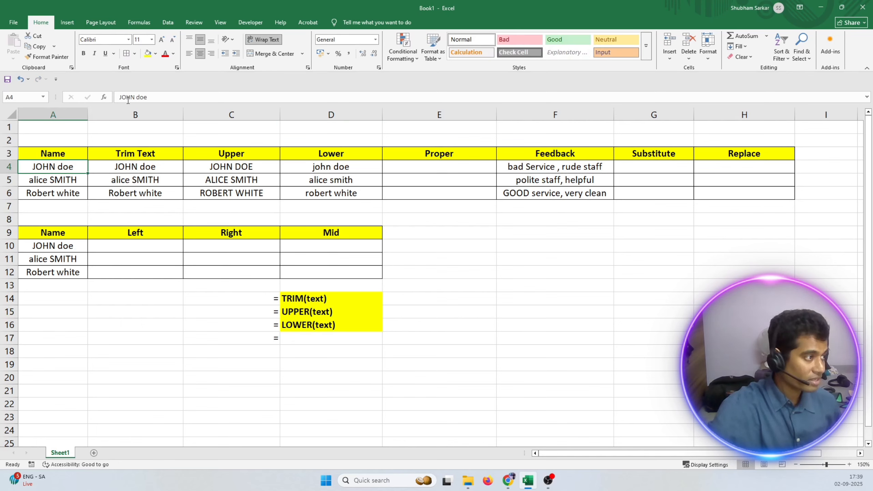
drag(136, 96, 122, 97)
key(Escape)
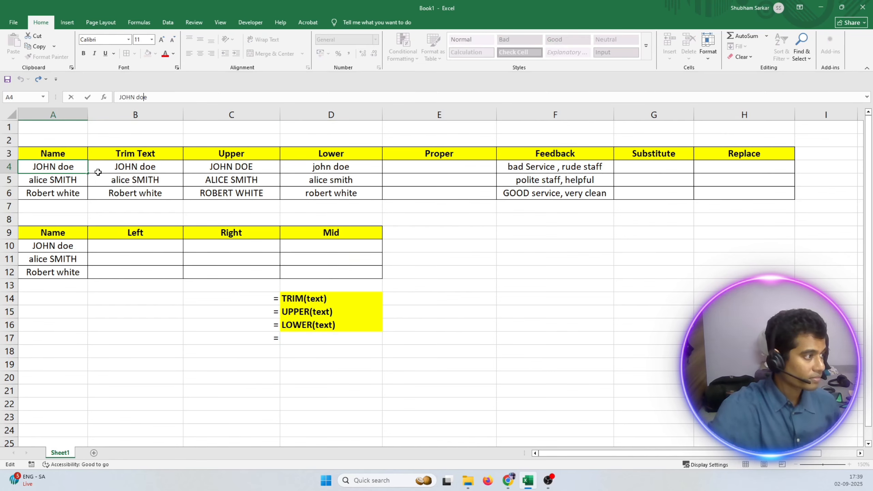
click(126, 170)
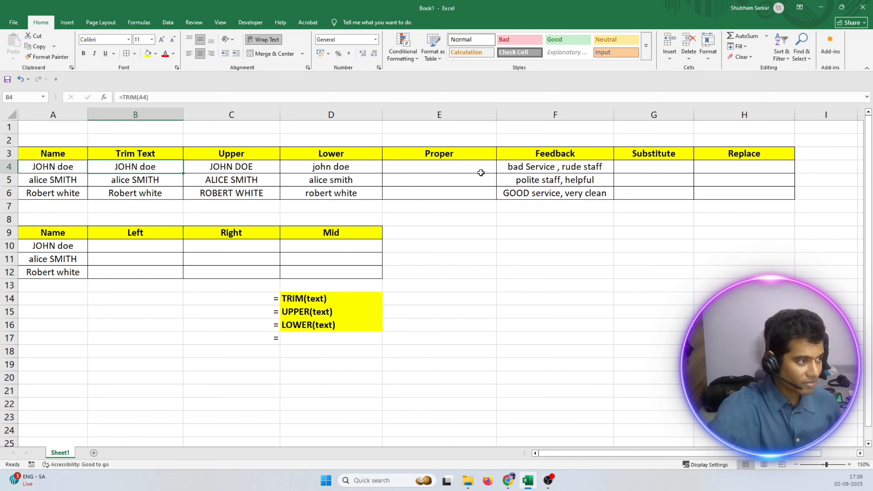
click(435, 169)
text(=)
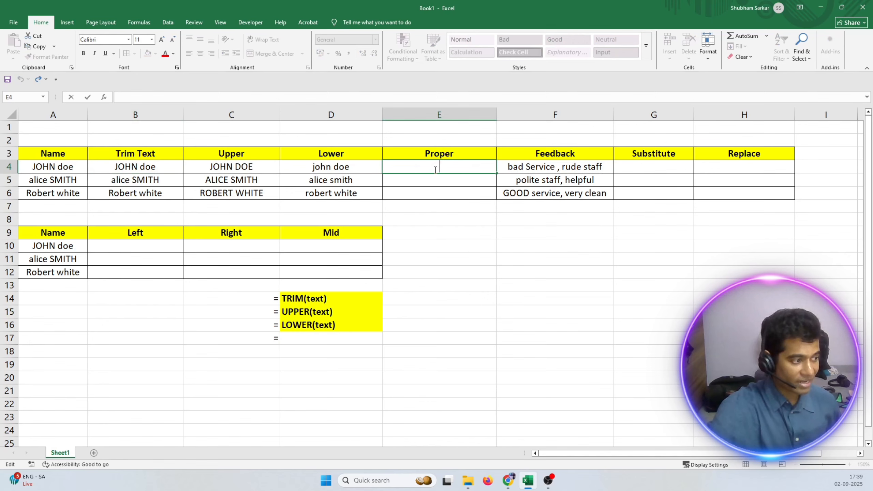
Enter the syntax label PROPER(text) in cell D17 and fill the cell with yellow.
double_click(290, 338)
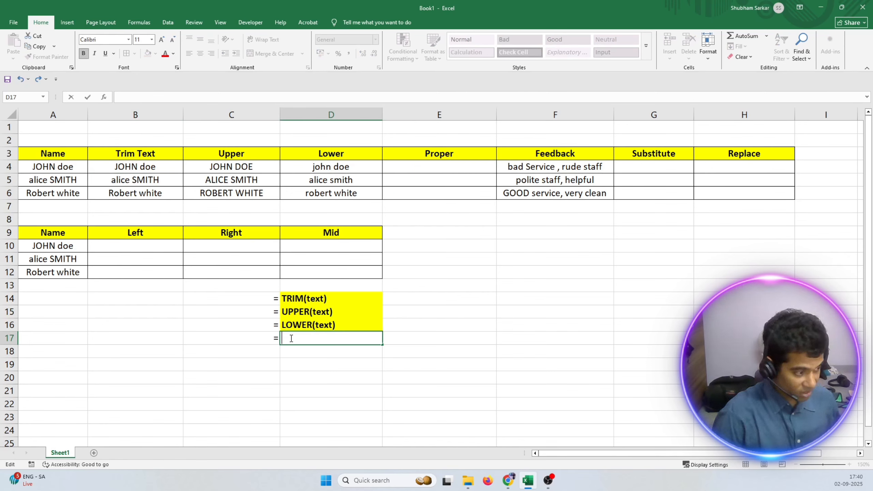
text(PO)
key(BackSpace)
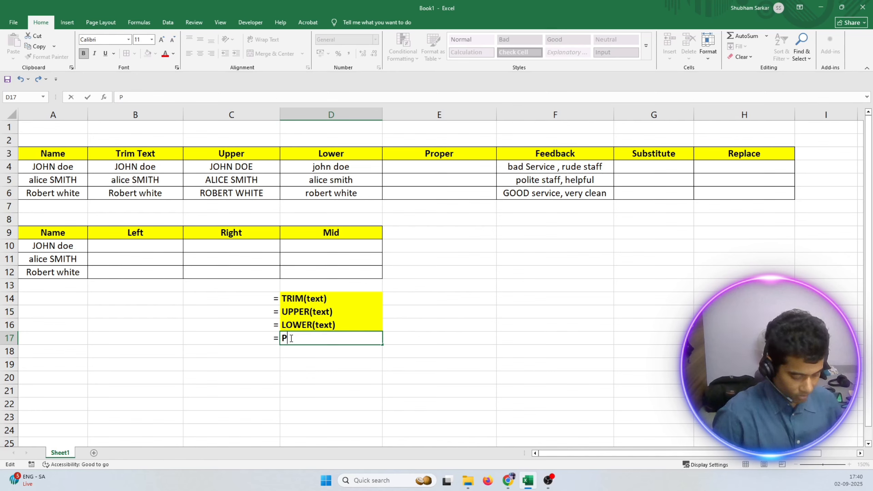
text(ROPER)
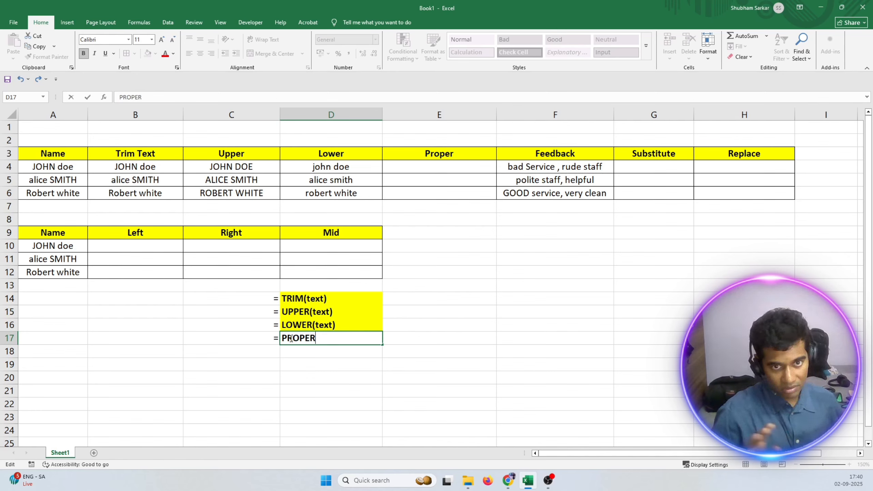
text(()
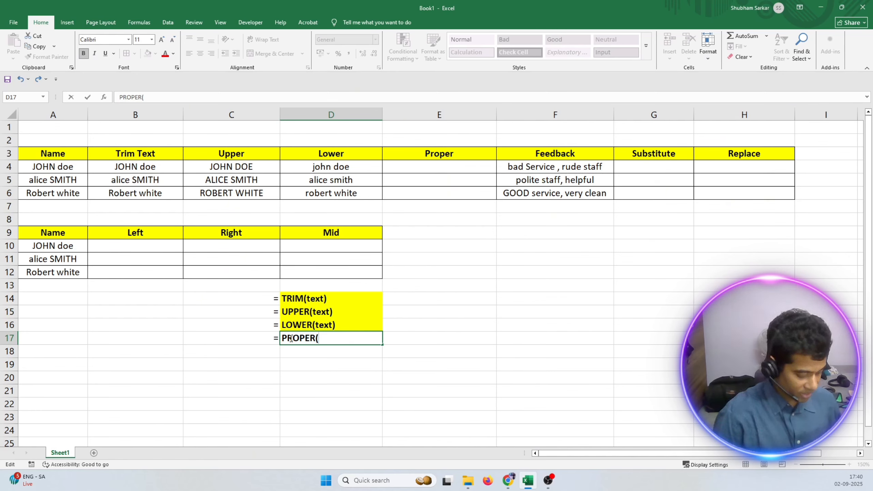
text(text))
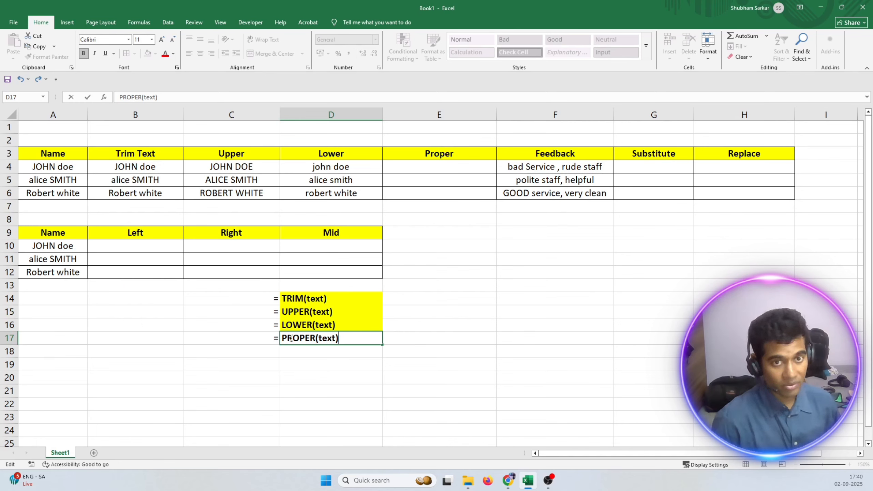
key(Return)
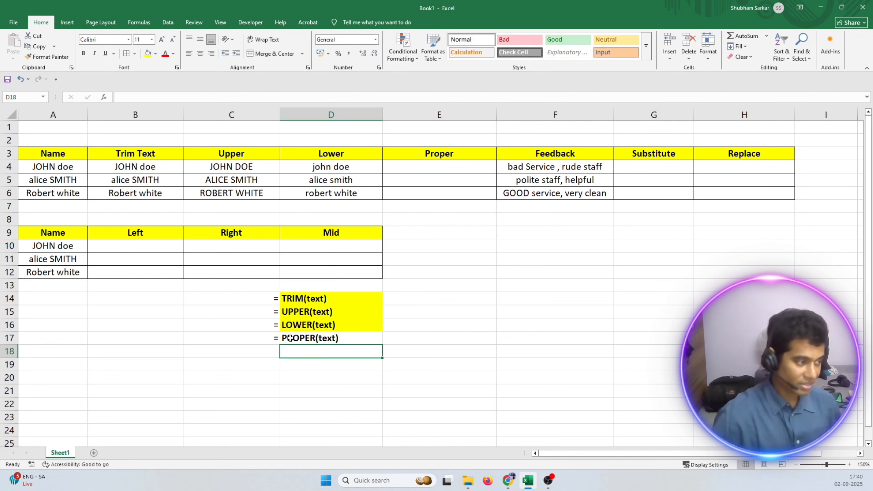
click(290, 338)
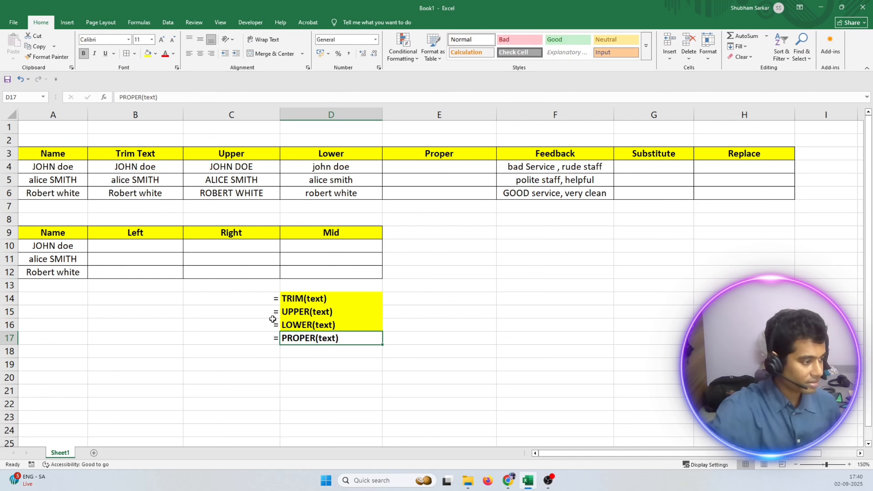
click(147, 54)
Enter the formula =PROPER(A4) in cell E4 of the Proper column.
click(426, 166)
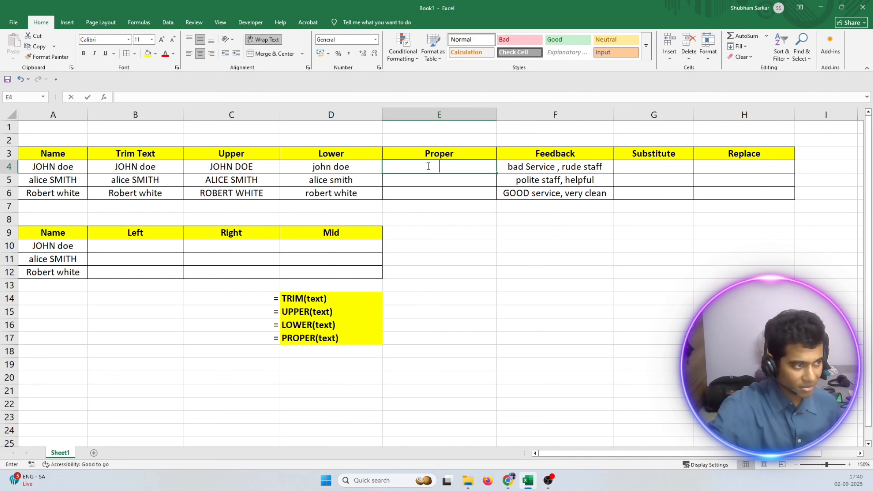
text(=)
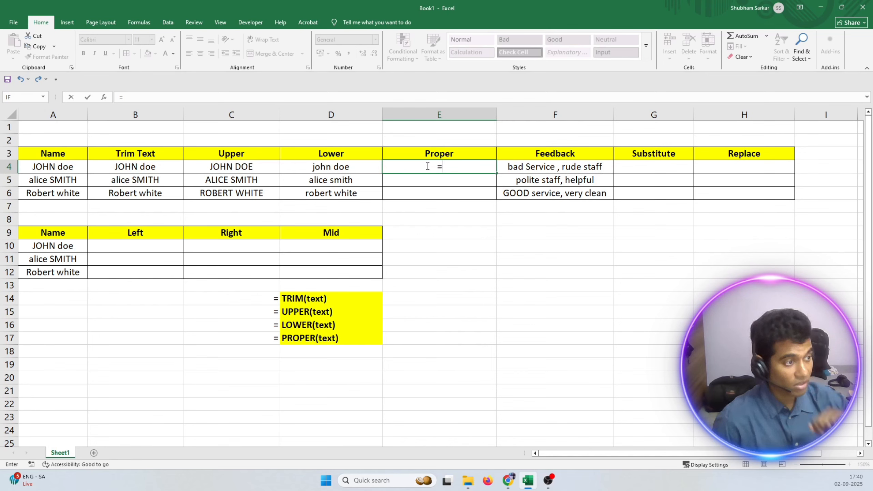
text(prope)
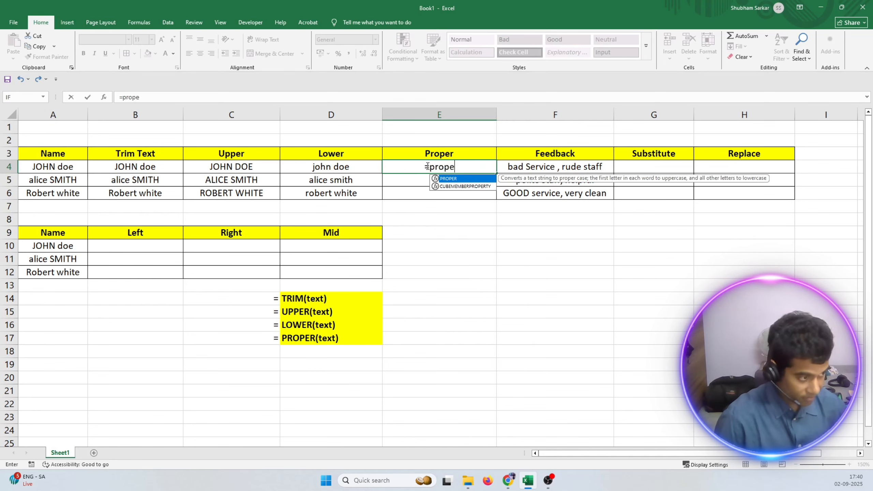
text(r()
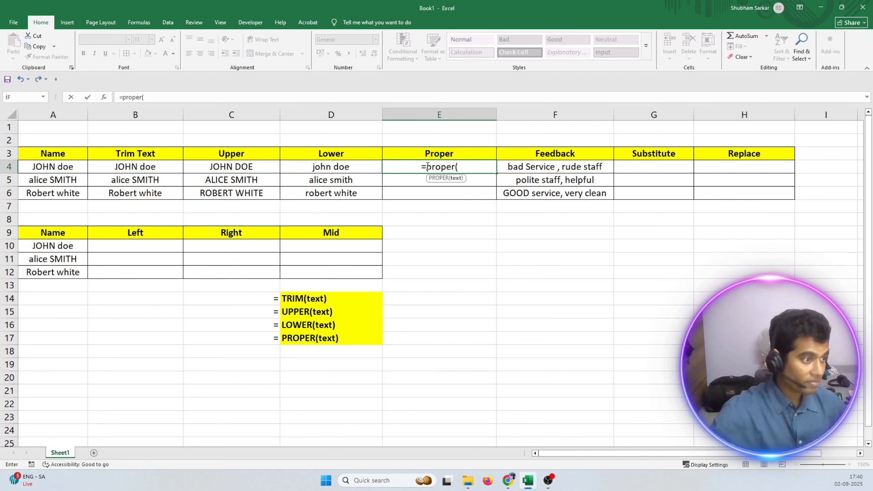
click(48, 166)
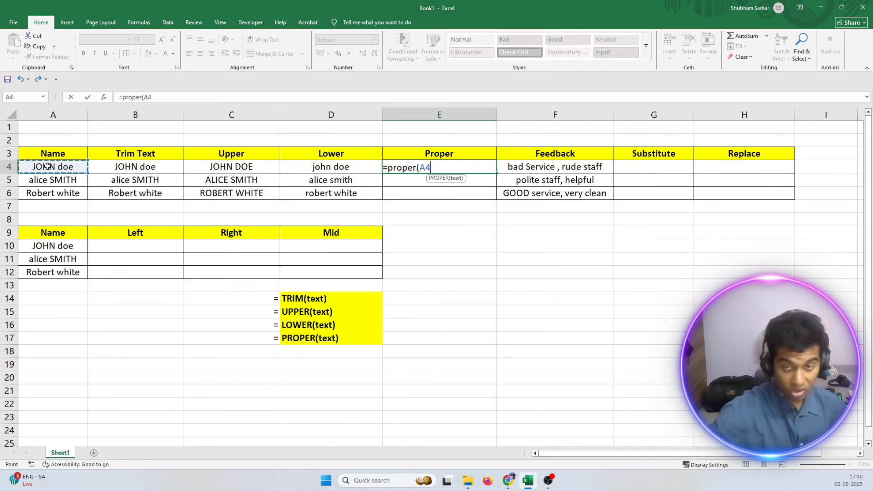
text())
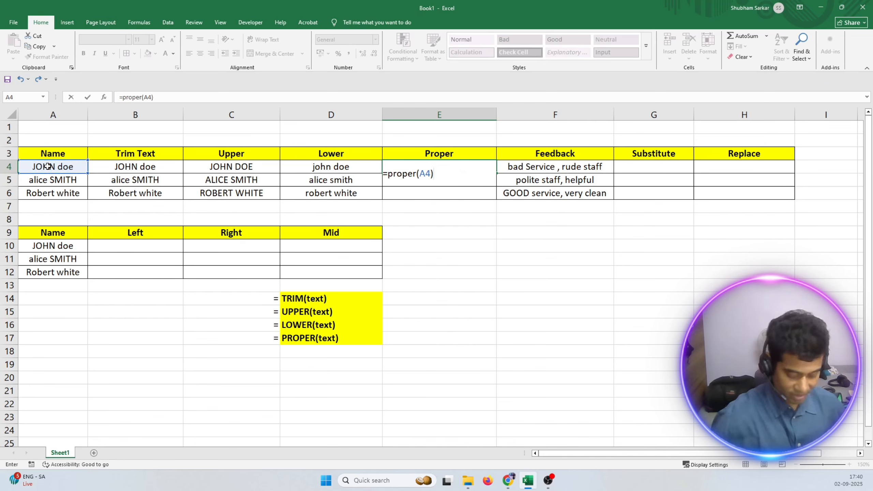
key(Return)
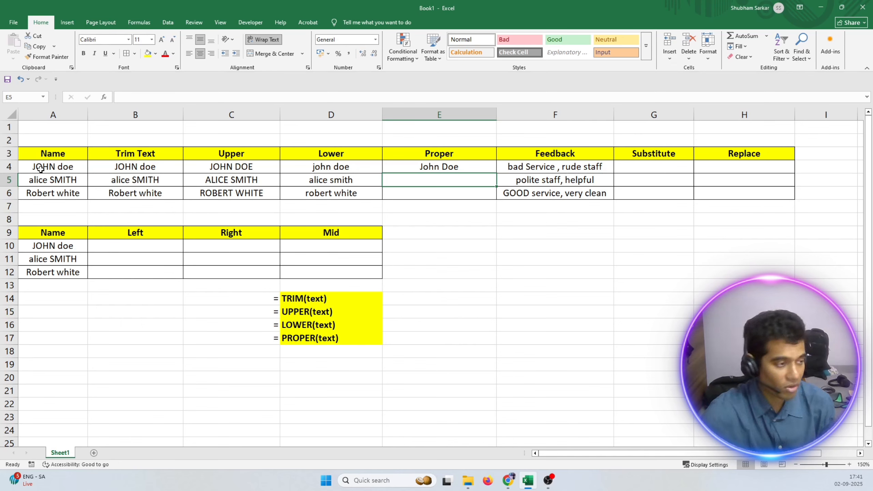
Fill the PROPER formula from E4 down to E6.
click(477, 167)
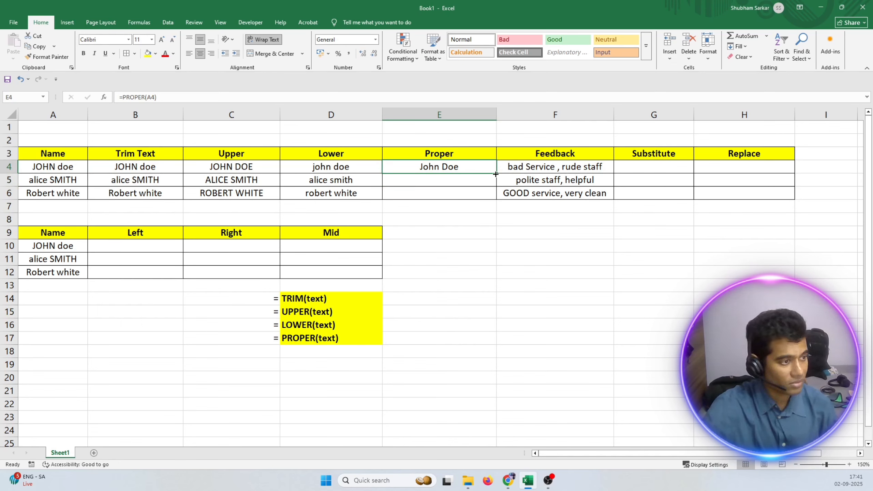
double_click(495, 173)
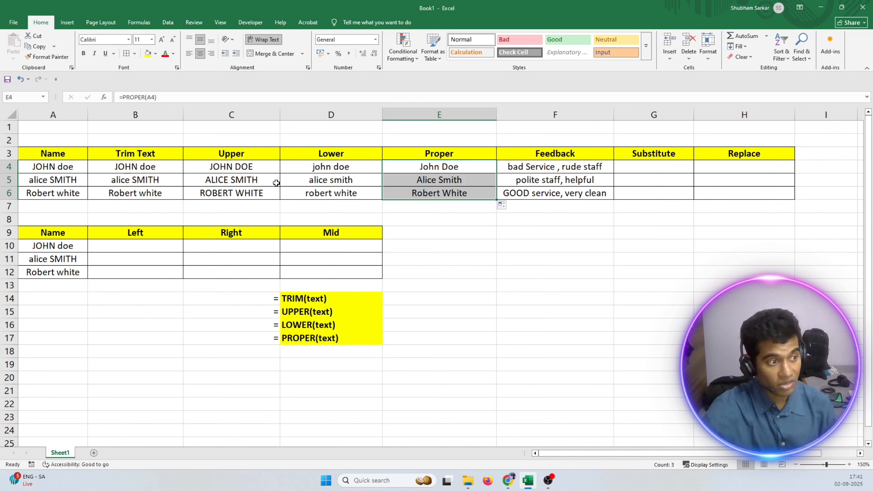
click(568, 220)
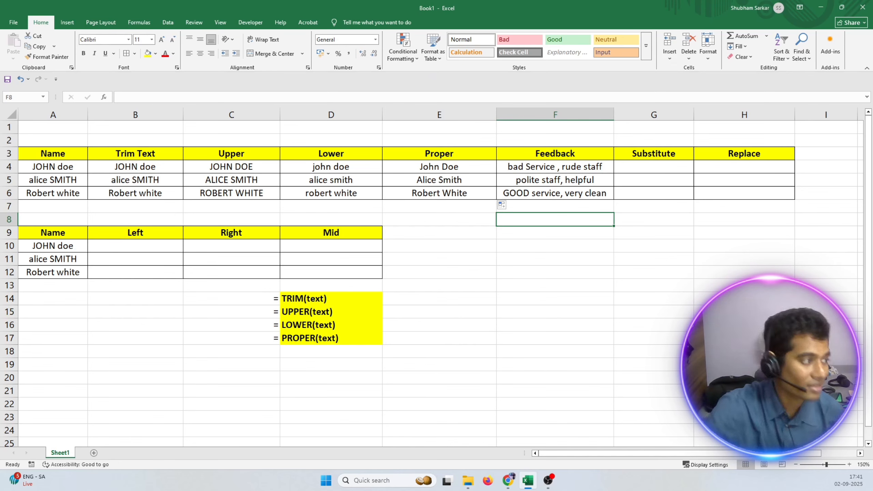
click(246, 152)
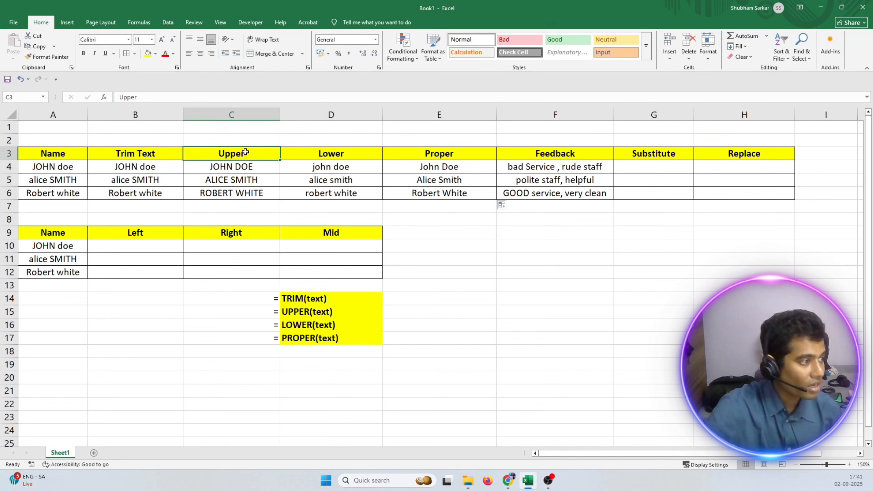
click(331, 153)
click(422, 152)
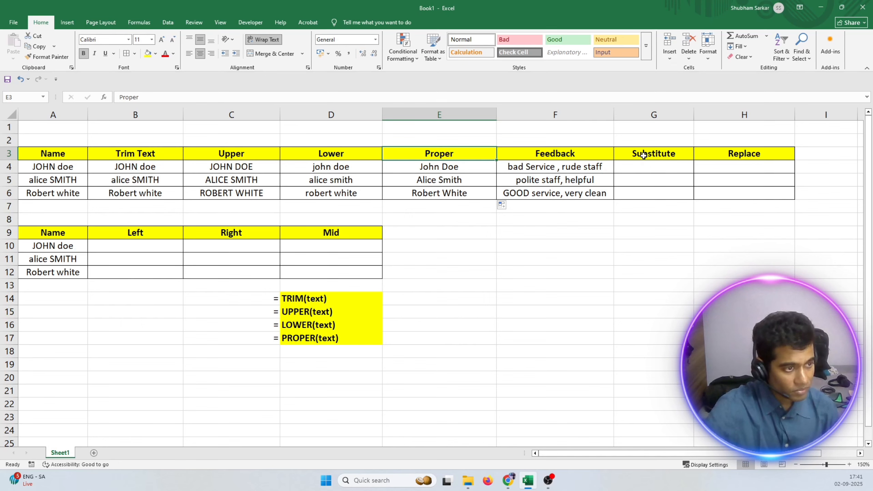
click(644, 155)
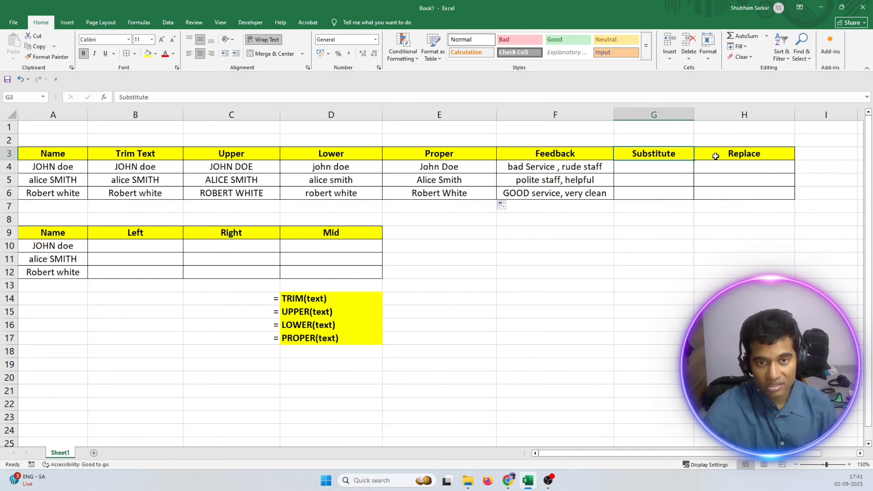
Enter an equals sign in cell C18, below the other syntax markers.
click(265, 352)
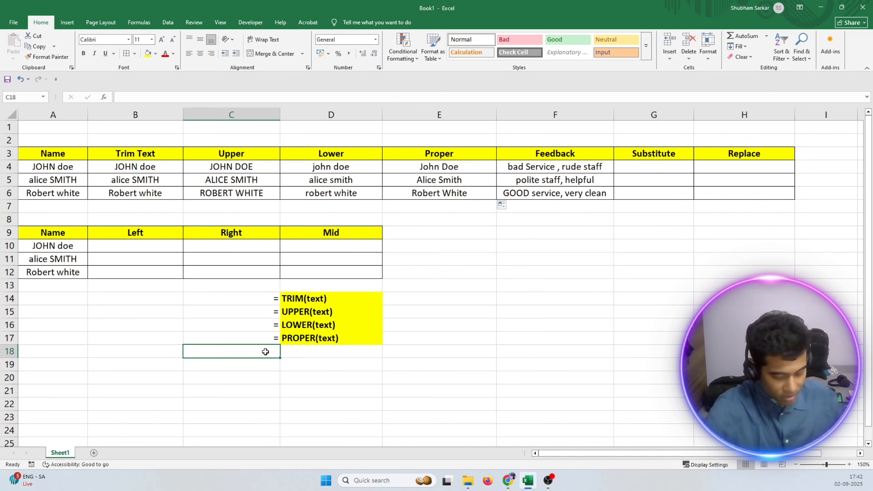
text(=)
key(Return)
Start the syntax label in cell D18 with the function name and opening bracket, SUBSTITUTE(.
double_click(290, 351)
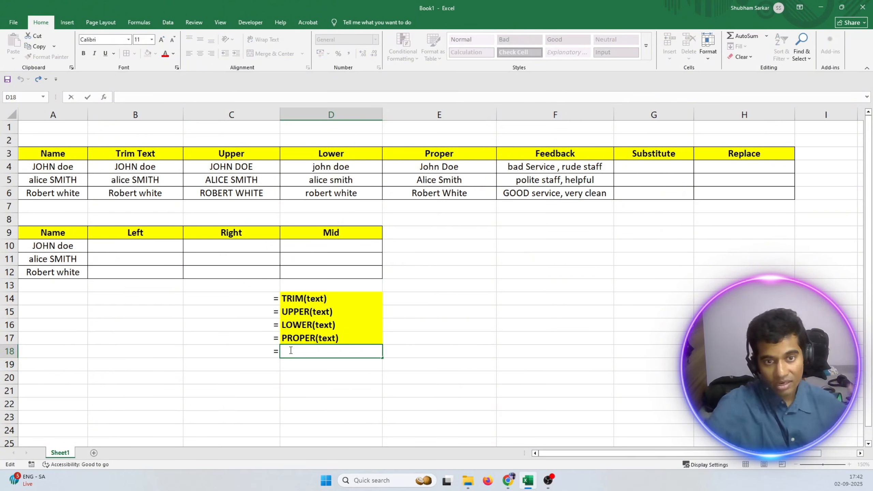
text(sub)
key(BackSpace)
key(BackSpace)
key(BackSpace)
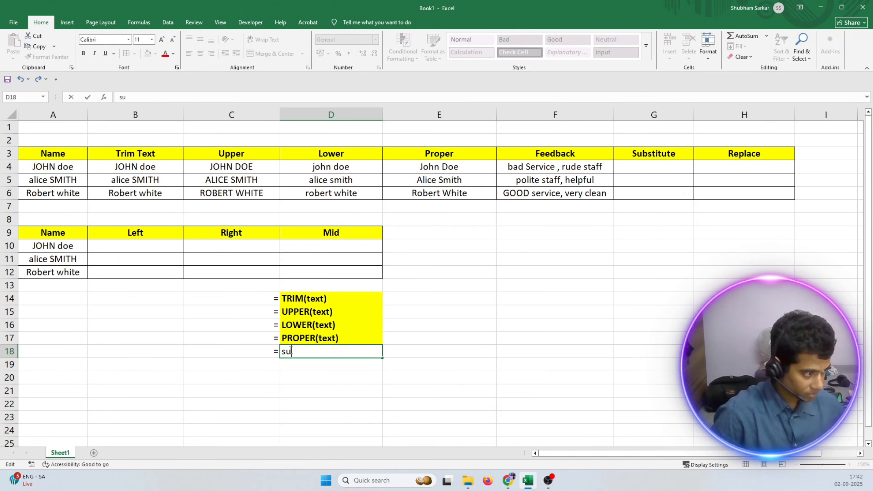
text(SUBSTITI)
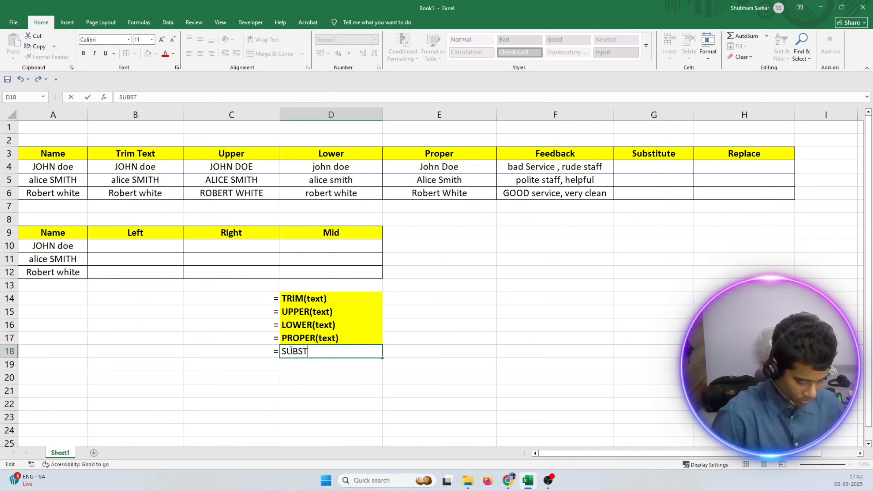
key(BackSpace)
key(BackSpace)
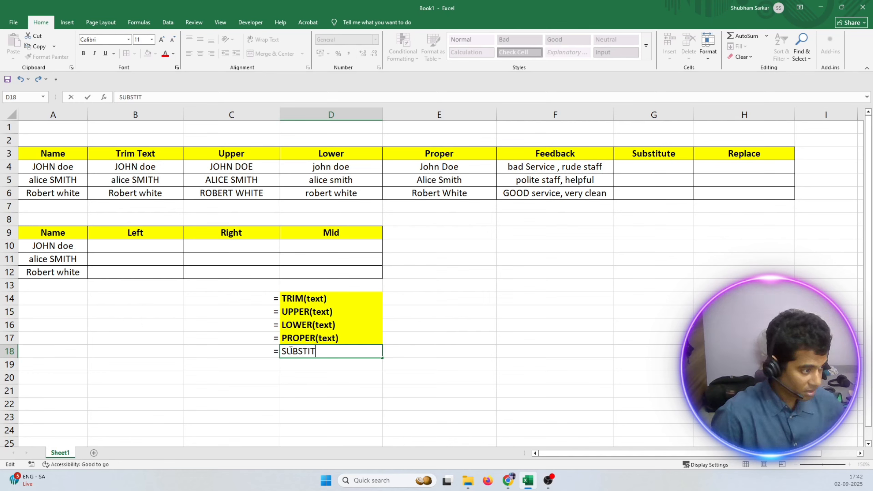
text(TUTE)
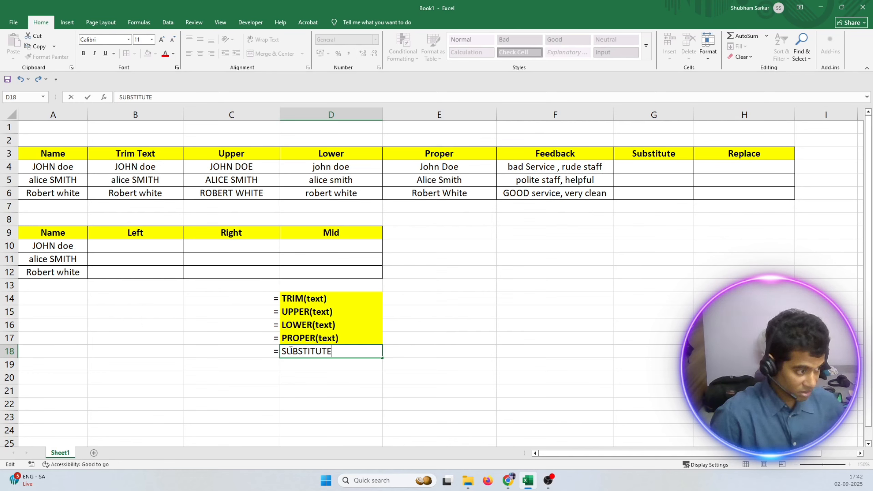
text(()
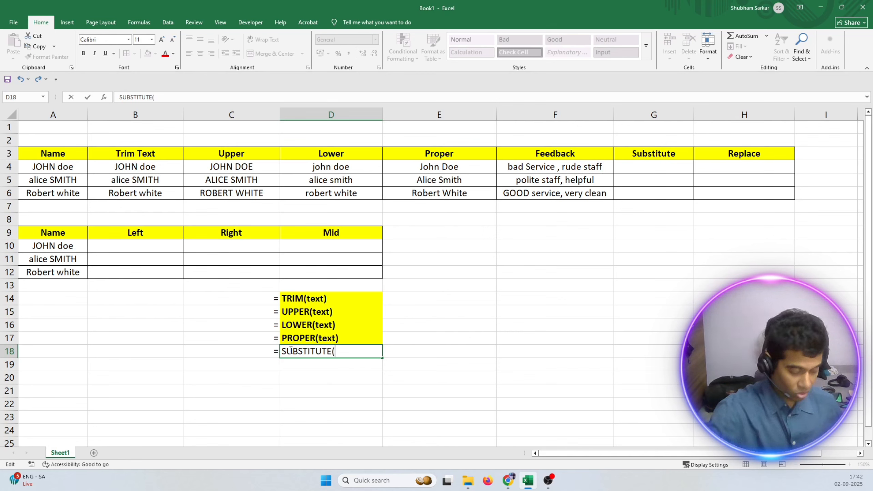
text(T)
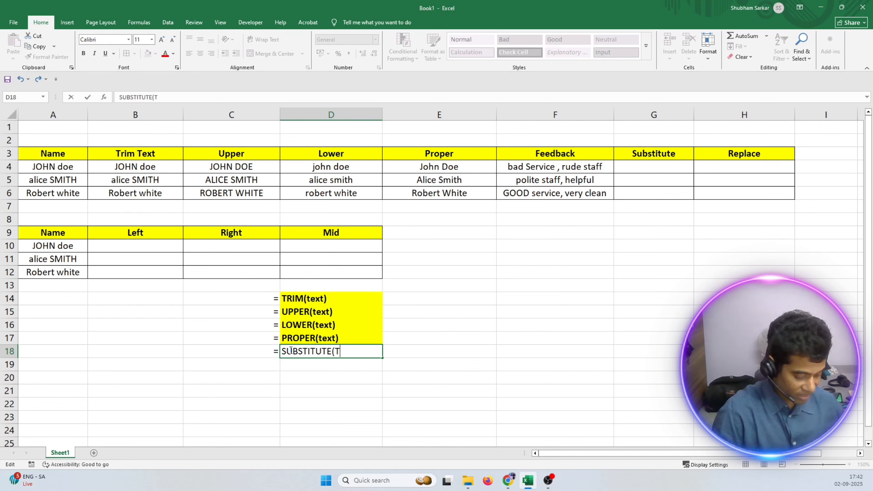
Complete the SUBSTITUTE label in D18 with the arguments text , old_text , new_text , [instance_num] and a closing bracket.
key(BackSpace)
text(text)
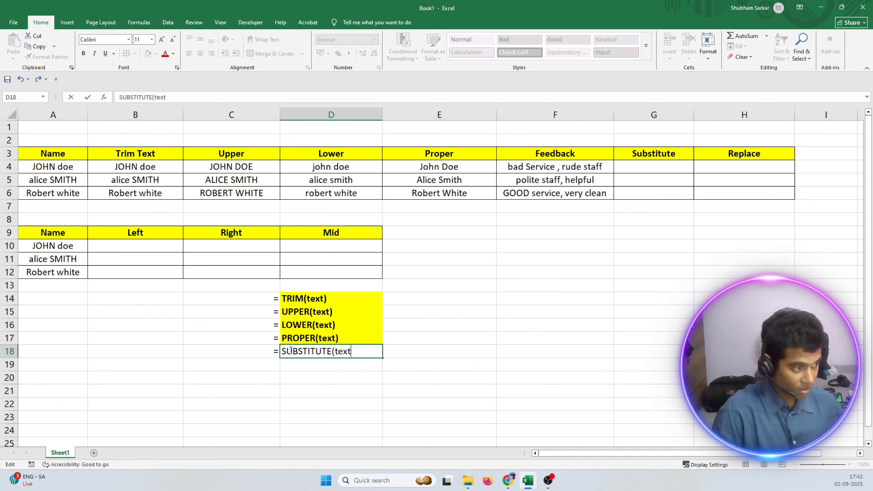
text( ,)
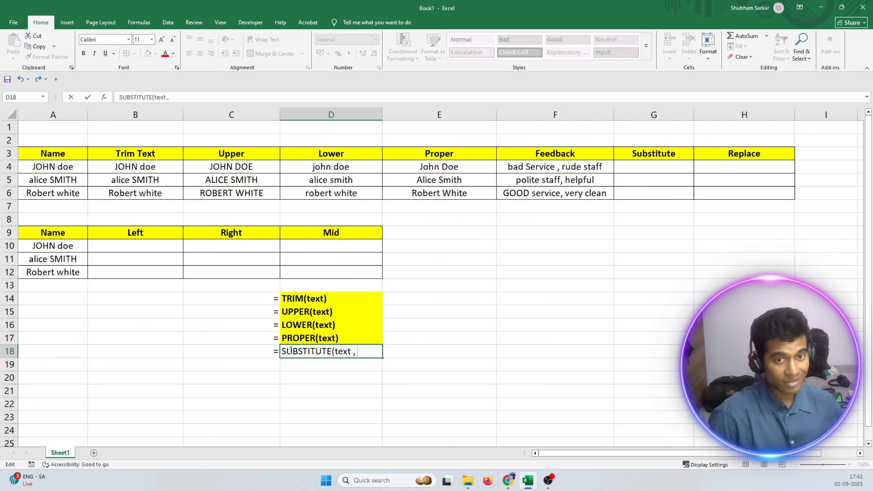
text( old)
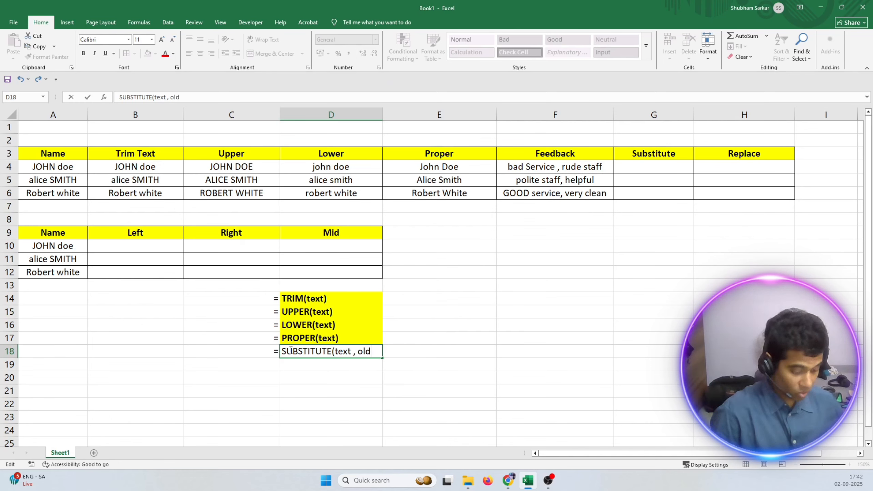
text(_text)
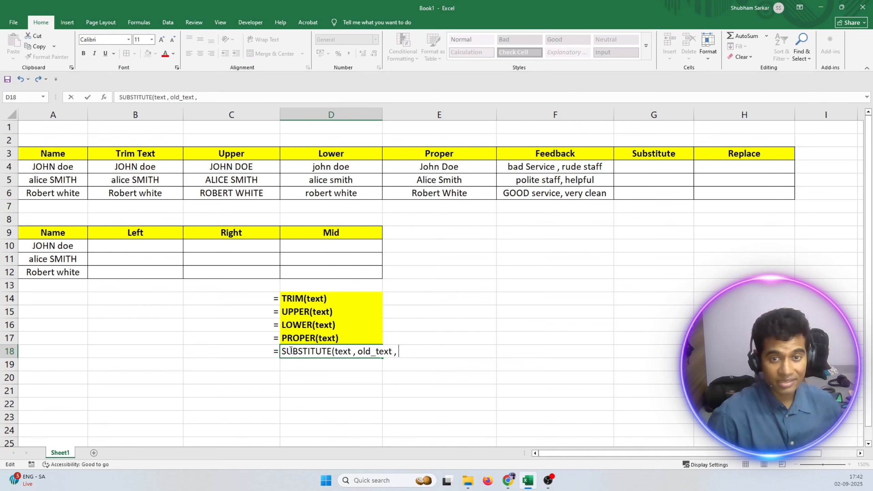
text(,)
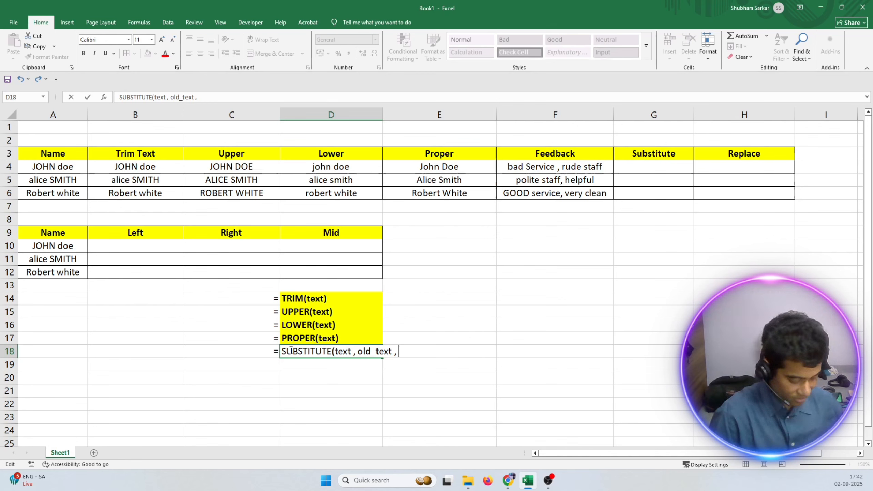
text( new_text)
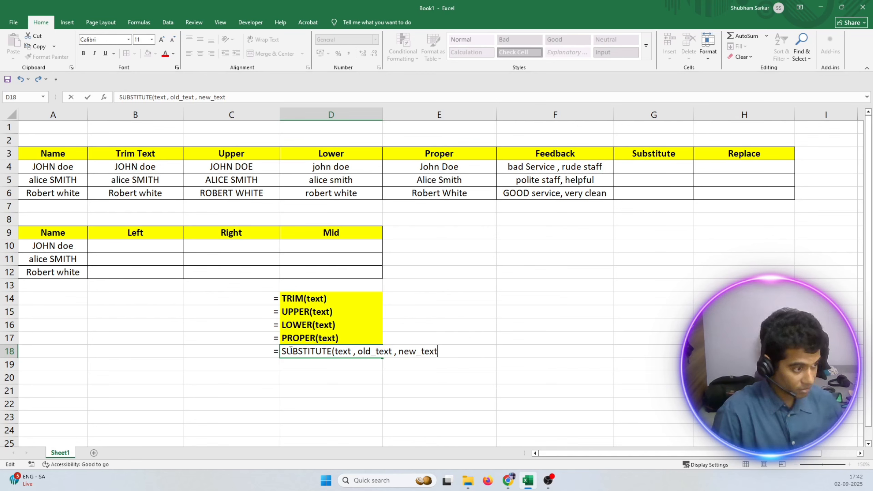
text( ,)
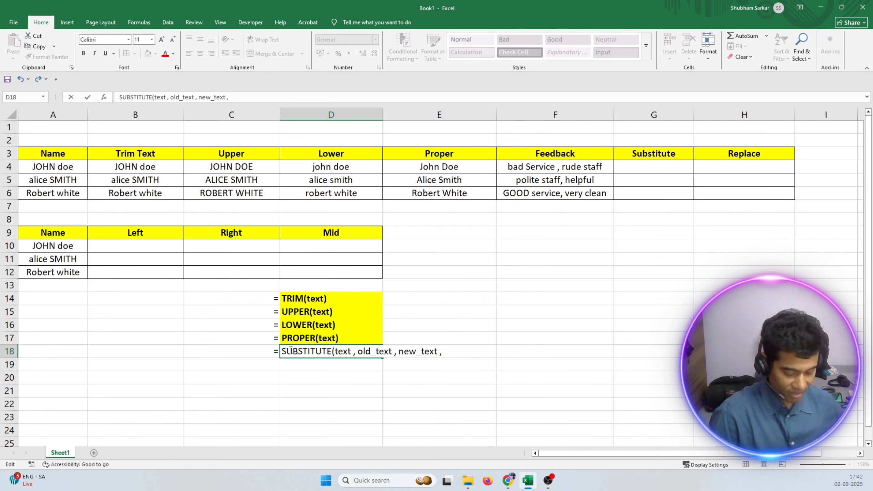
text( [])
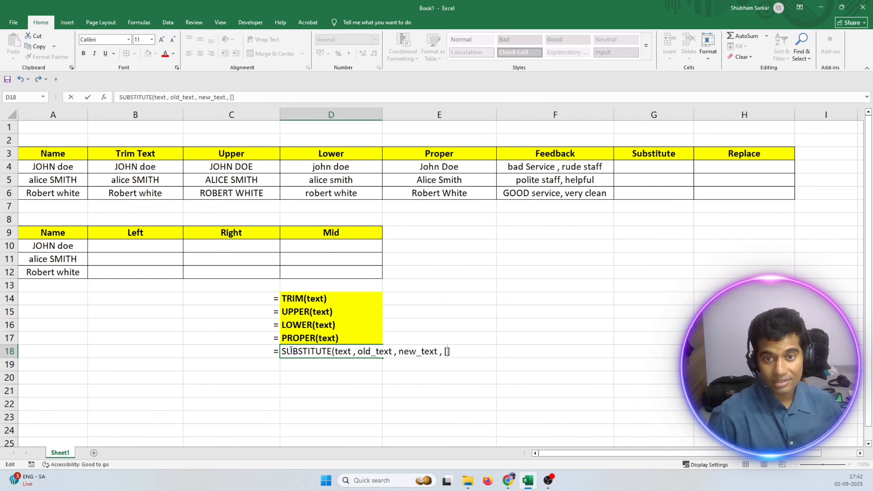
text(insta)
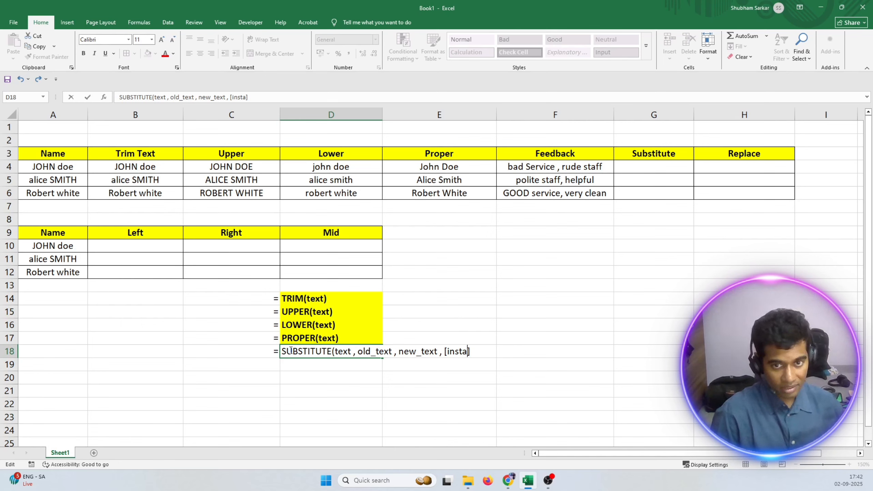
text(nce)
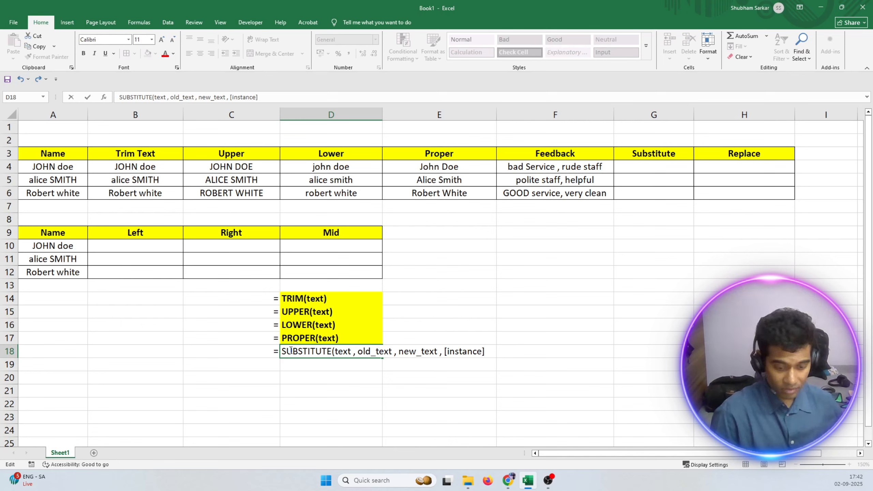
text(_num)
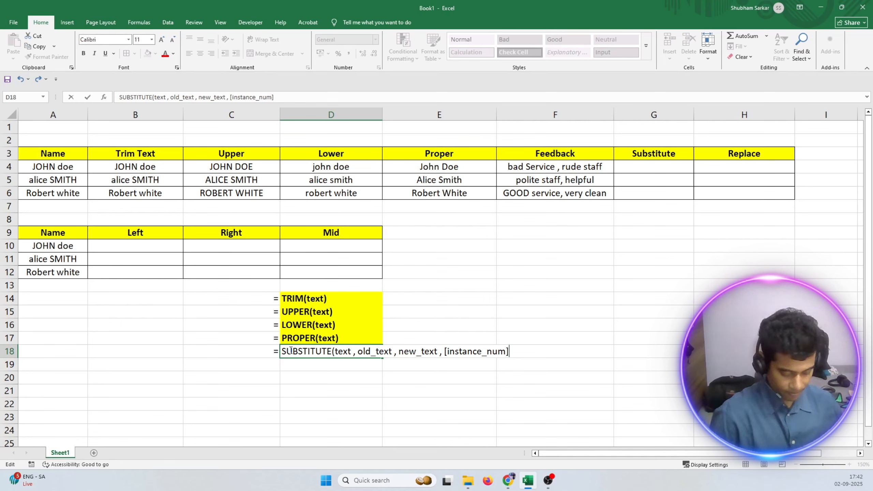
text())
key(Return)
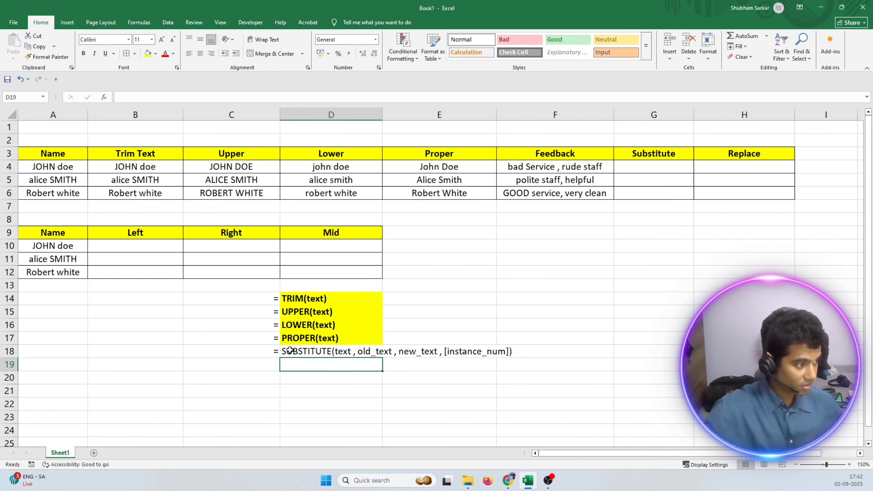
Make the SUBSTITUTE syntax label in D18 bold.
click(289, 350)
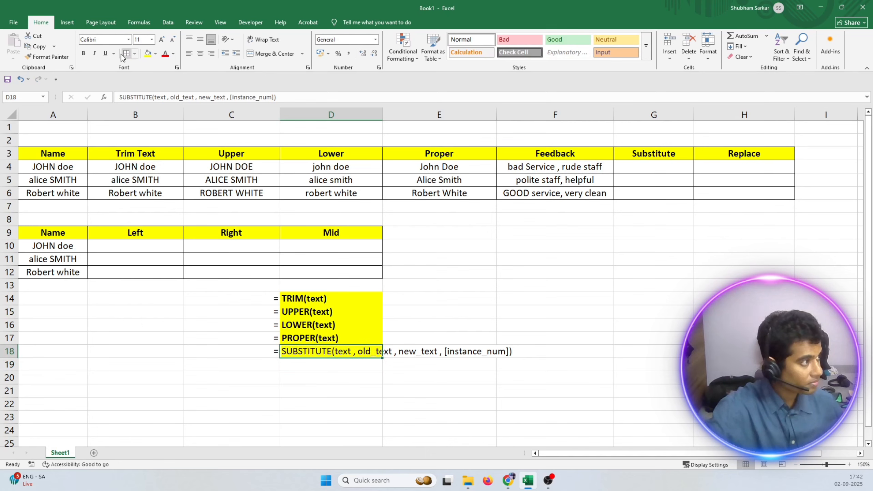
click(83, 54)
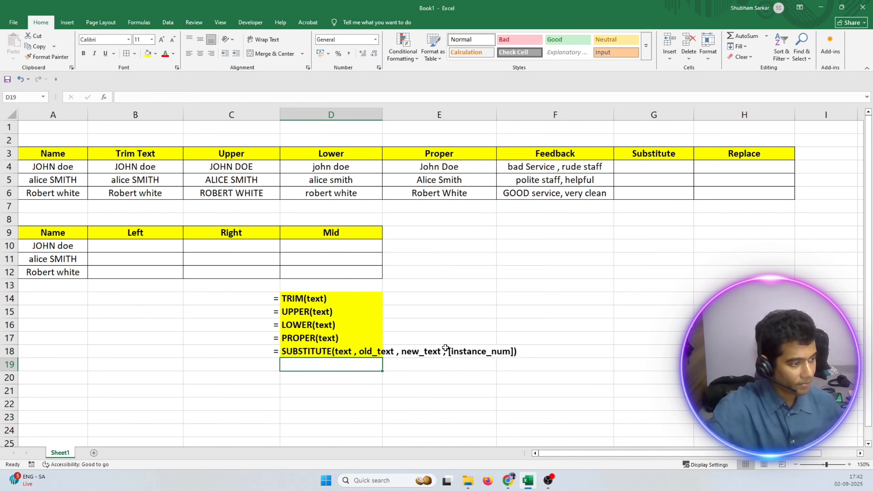
Highlight the SUBSTITUTE syntax label across cells D18 to F18 with yellow fill.
click(448, 361)
click(366, 351)
drag(367, 352, 520, 353)
click(147, 53)
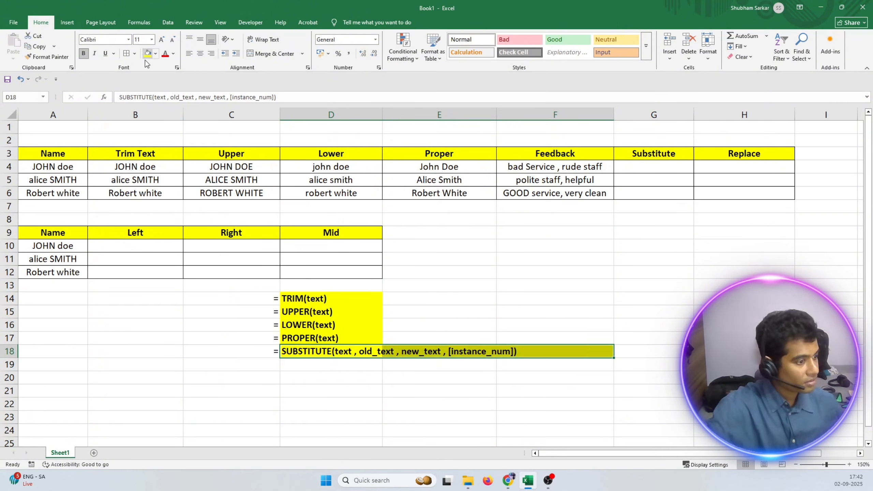
click(483, 391)
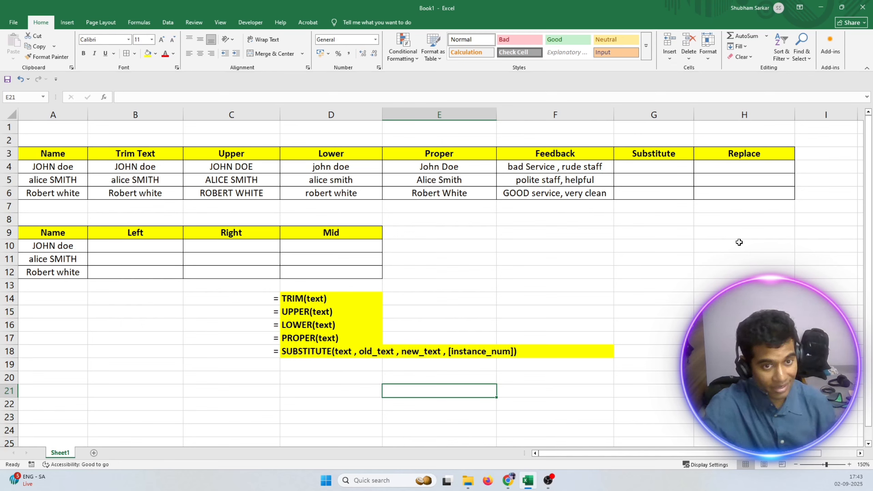
Review the three Feedback entries and begin a SUBSTITUTE formula in G4, up to its opening bracket.
click(555, 168)
click(554, 182)
click(552, 192)
click(542, 169)
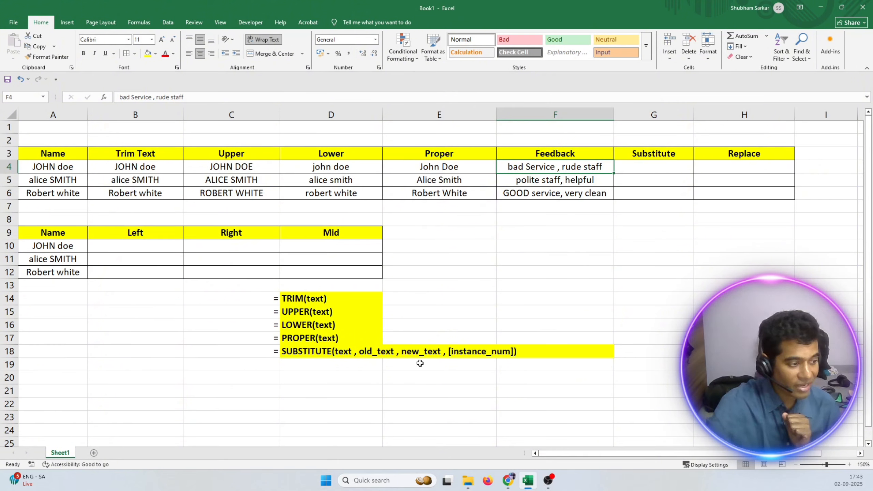
double_click(631, 168)
text(=)
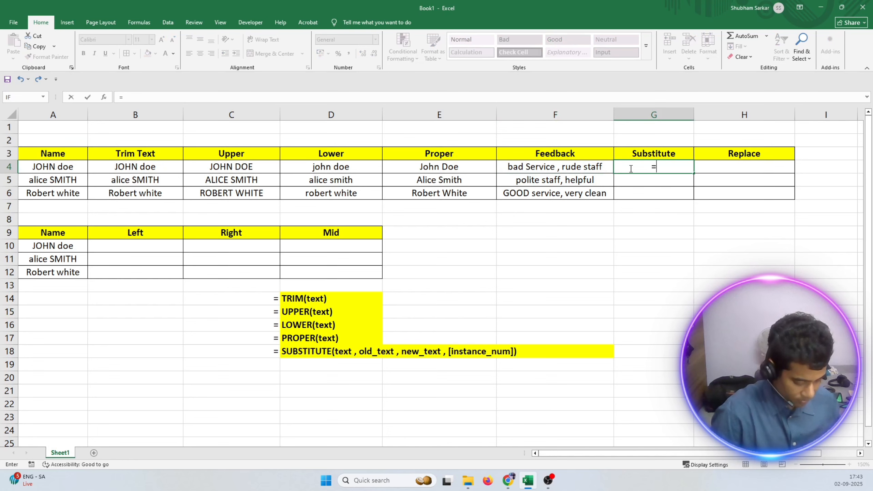
text(subs)
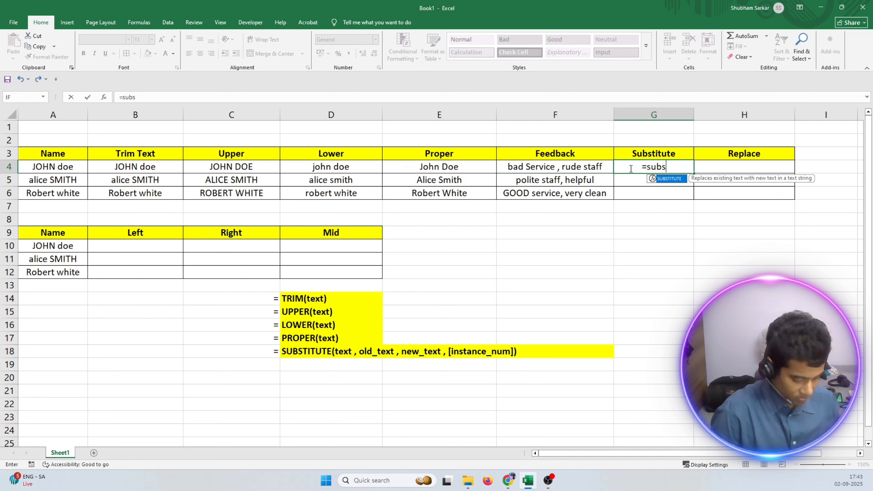
text(titute)
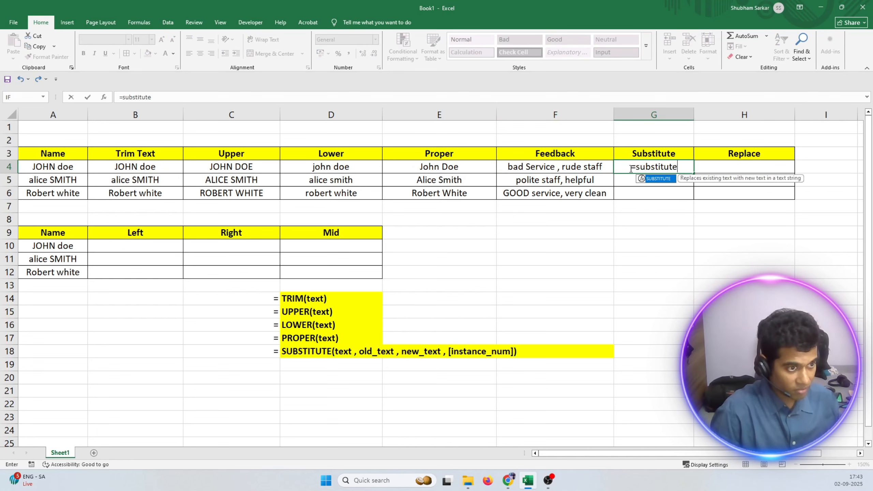
text(()
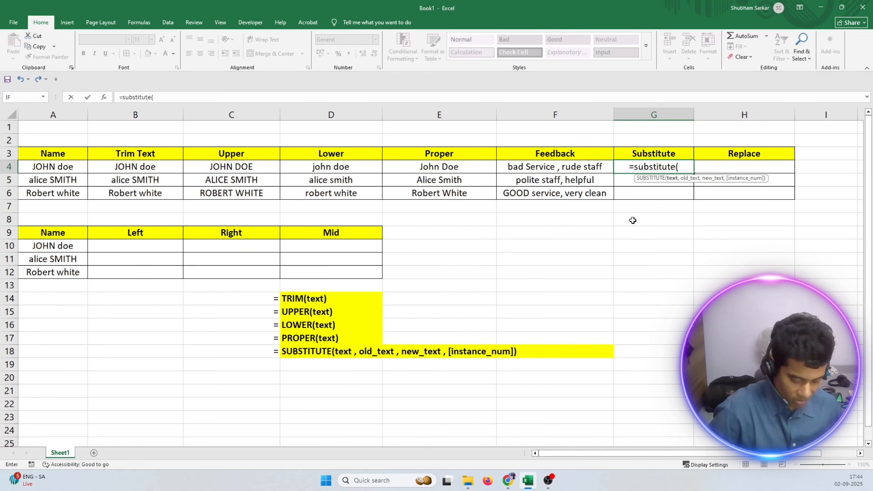
Enter "bad service" as the text argument of the SUBSTITUTE formula in G4, followed by a comma.
text(")
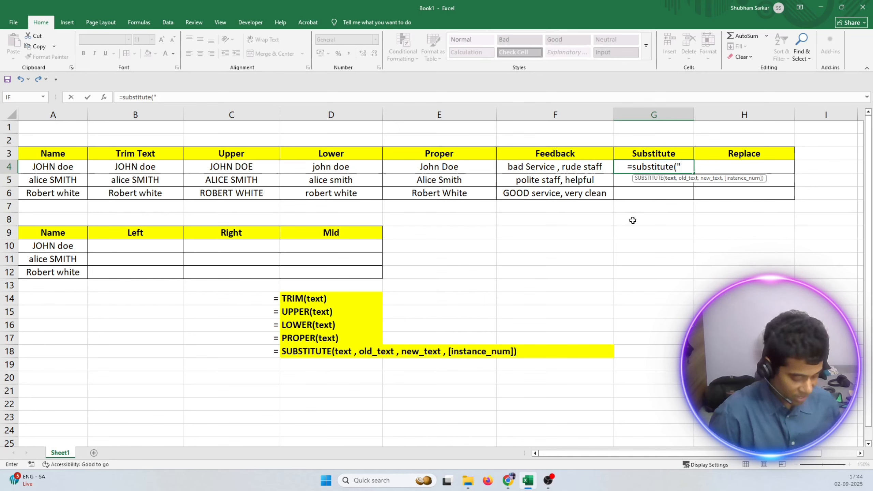
text(bad)
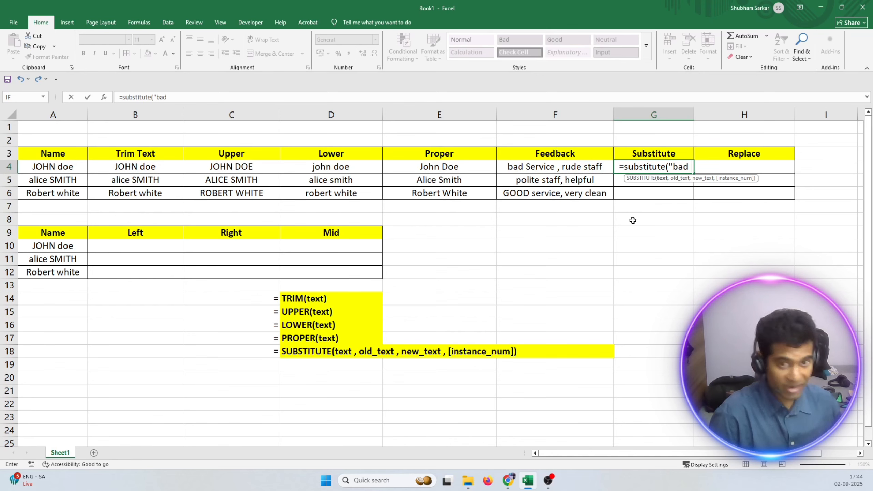
text( service)
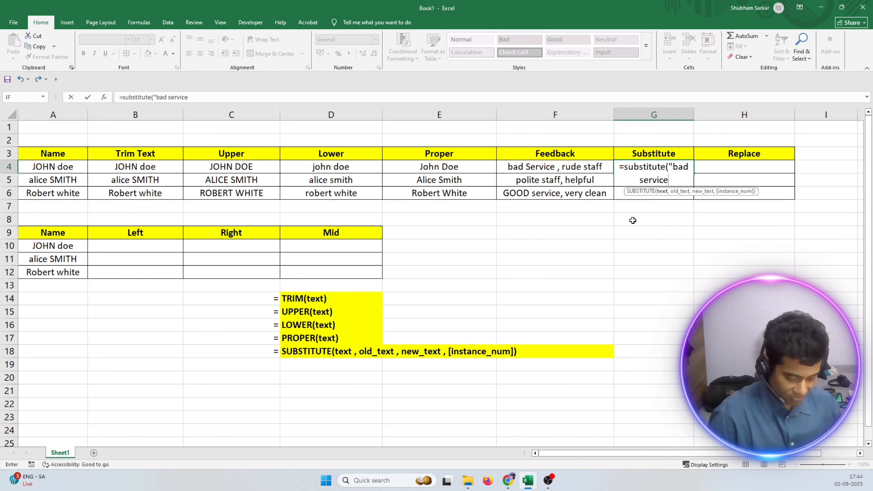
text(" ,)
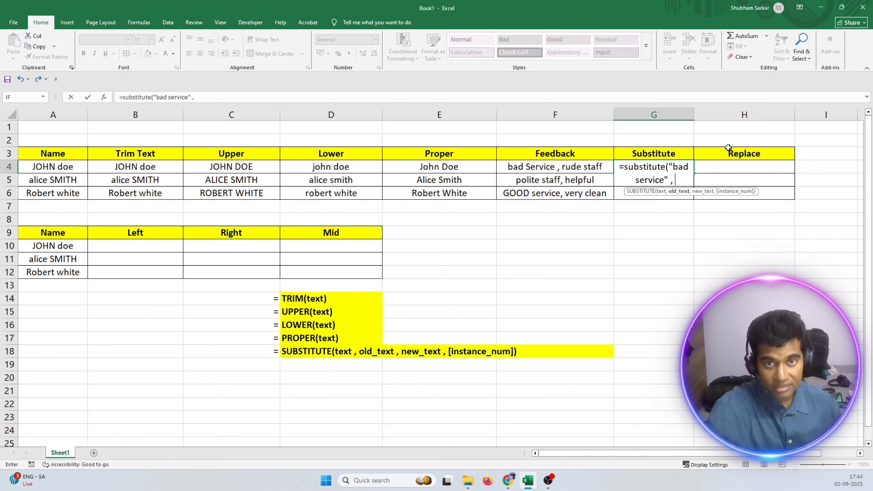
Complete the G4 formula with "bad" as the old text and "poor" as the new text.
text(")
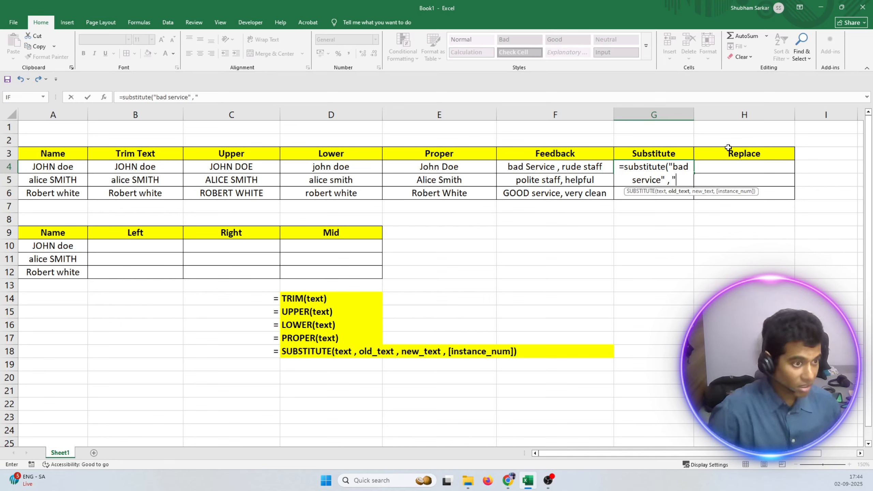
text(ba)
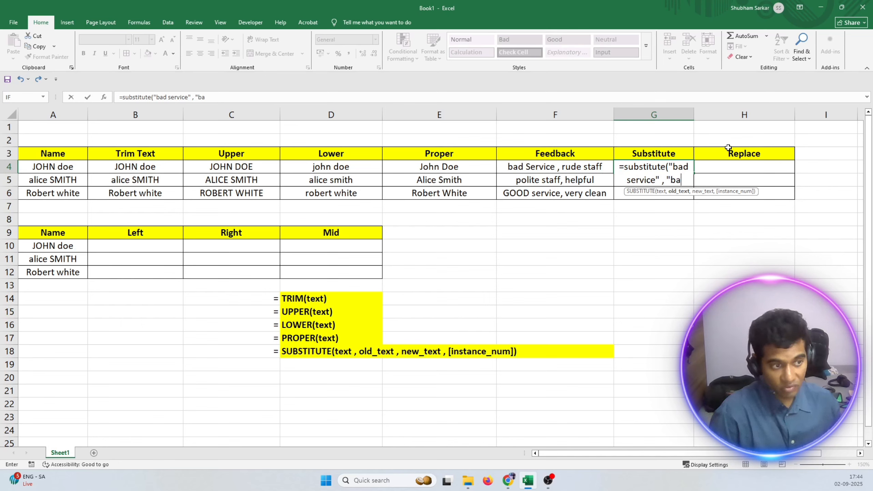
text(d" ,)
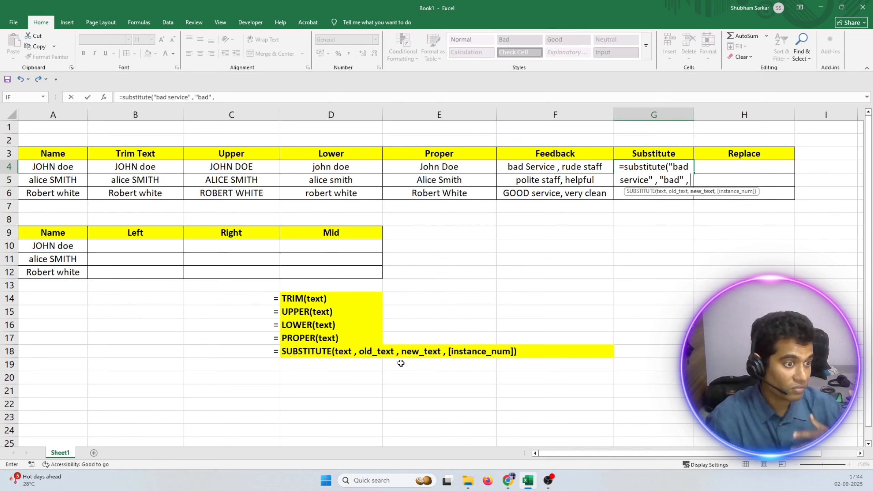
text("poo)
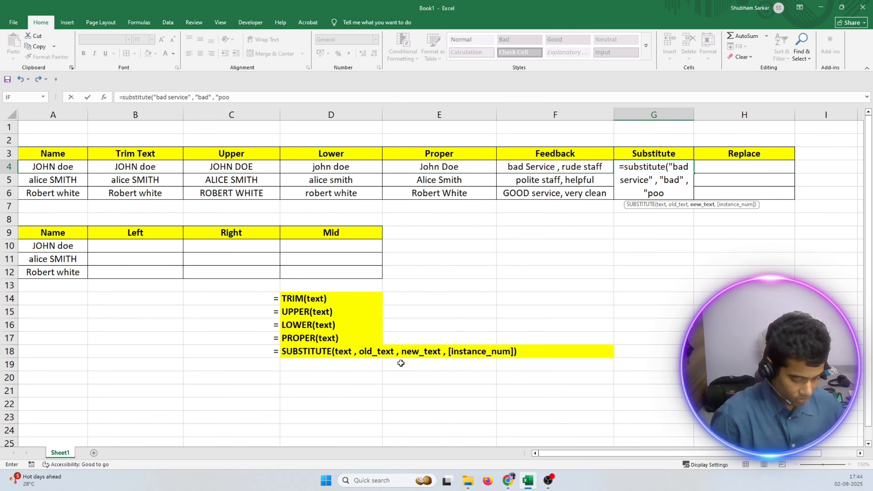
text(r")
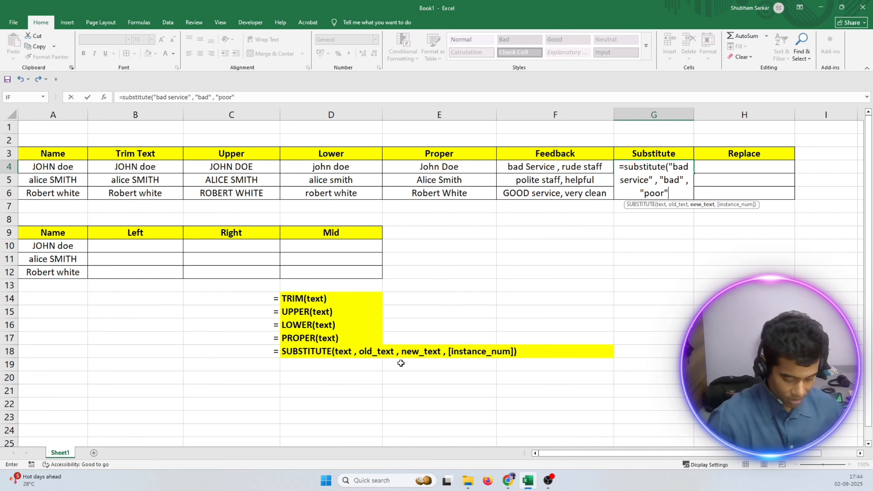
text())
key(Return)
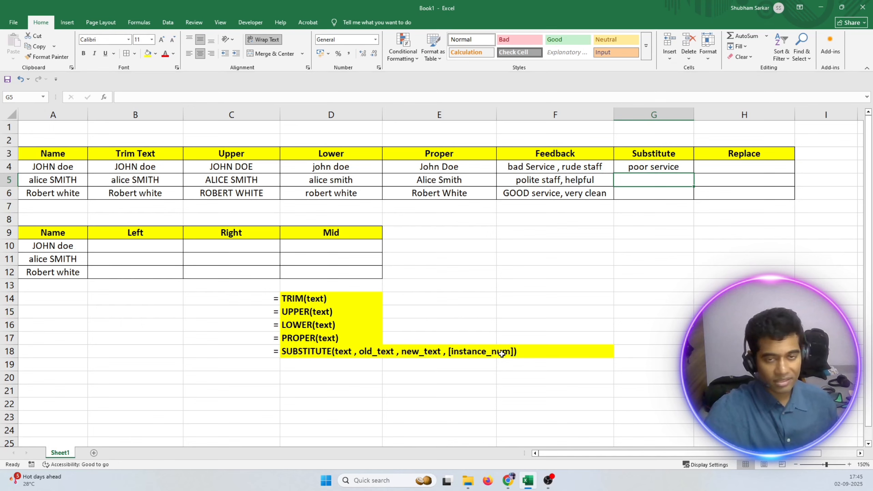
Start a SUBSTITUTE formula in G5 with an empty pair of quotation marks as its text argument.
double_click(635, 181)
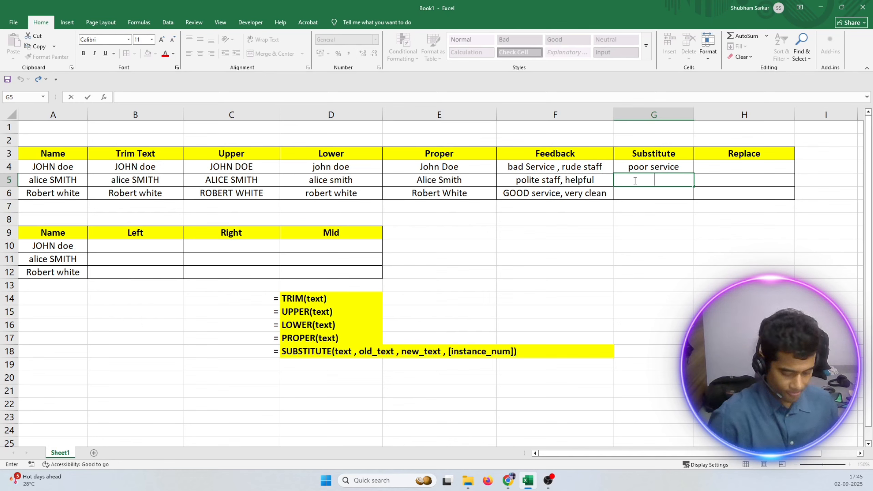
text(=sub)
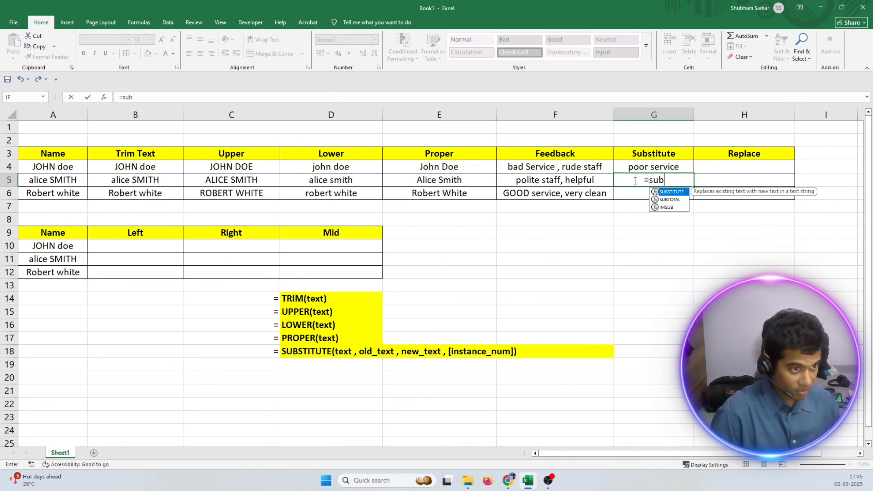
key(Tab)
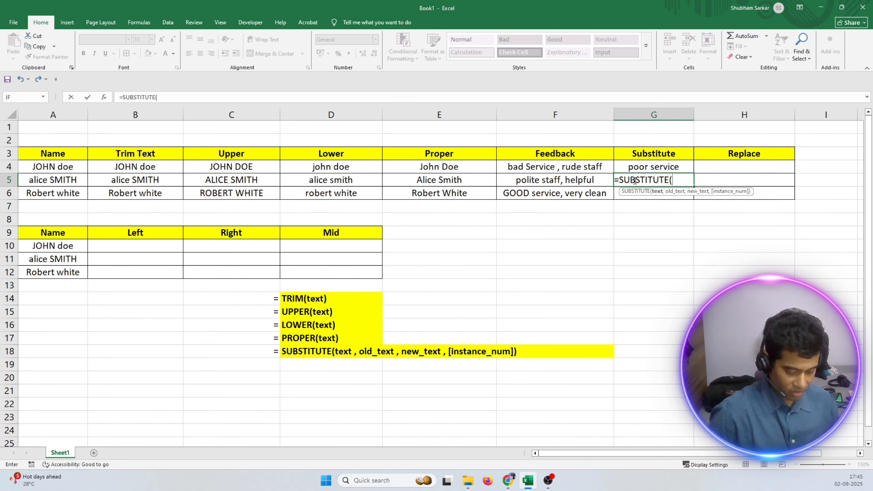
text(")
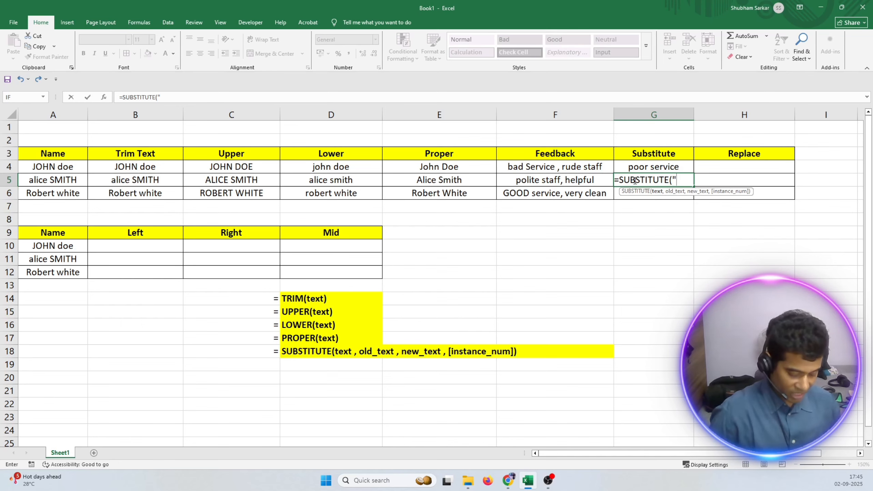
text(")
key(Return)
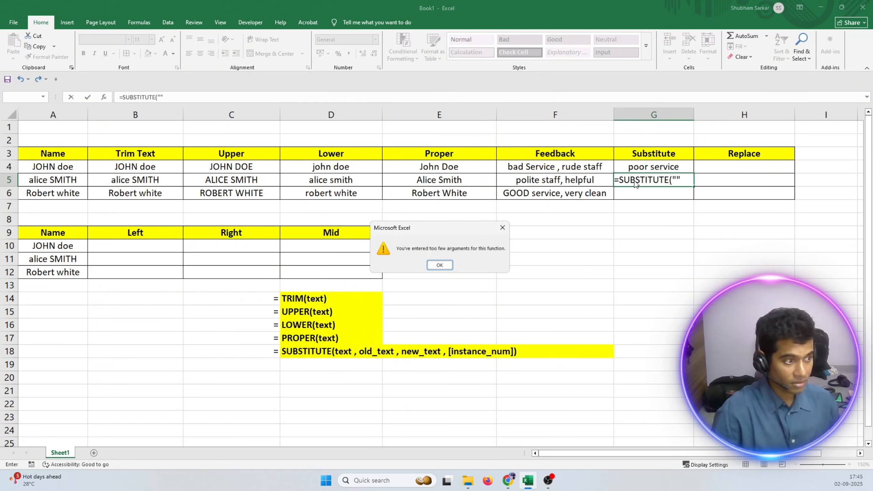
click(439, 265)
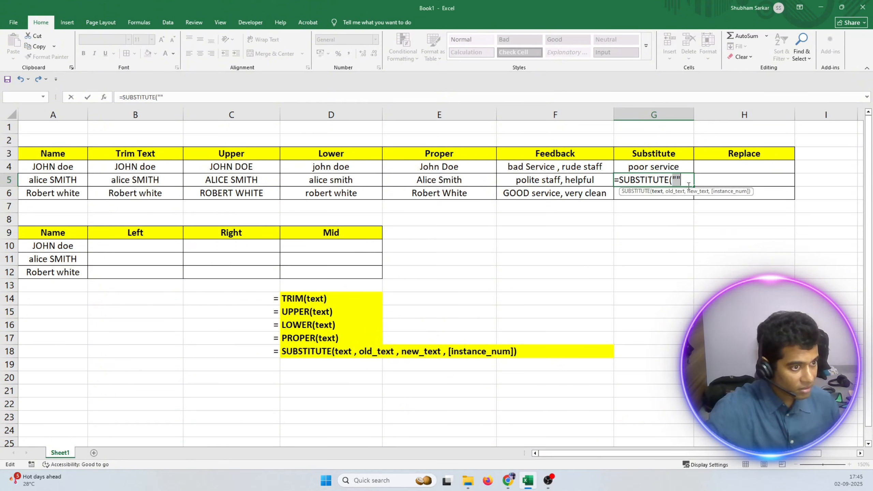
Insert polite between the quotation marks of the G5 formula and dismiss the low-battery notice.
click(674, 179)
text(pol)
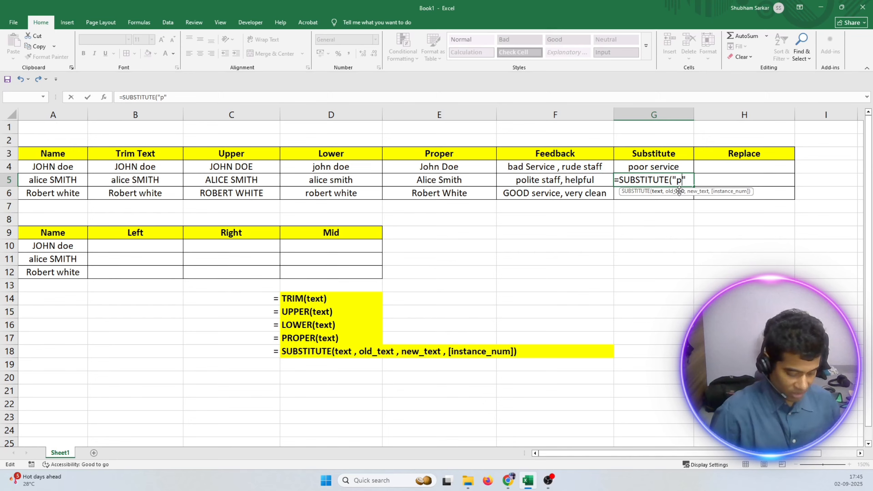
text(ite)
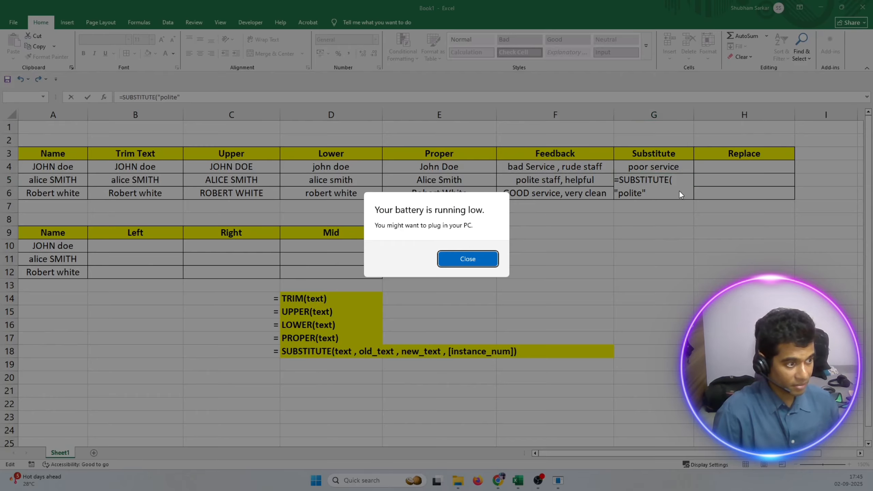
click(459, 260)
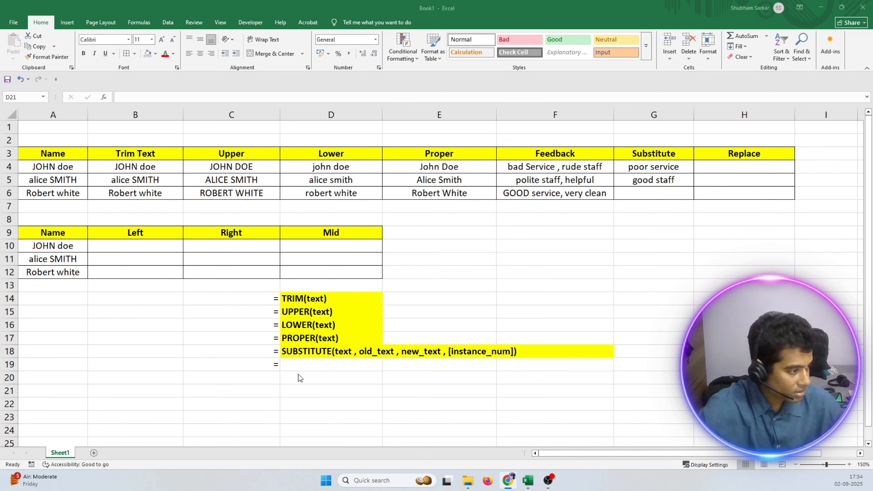
Start the REPLACE syntax label in D19 as REPLACE(text, with the argument in lowercase.
double_click(304, 363)
double_click(303, 364)
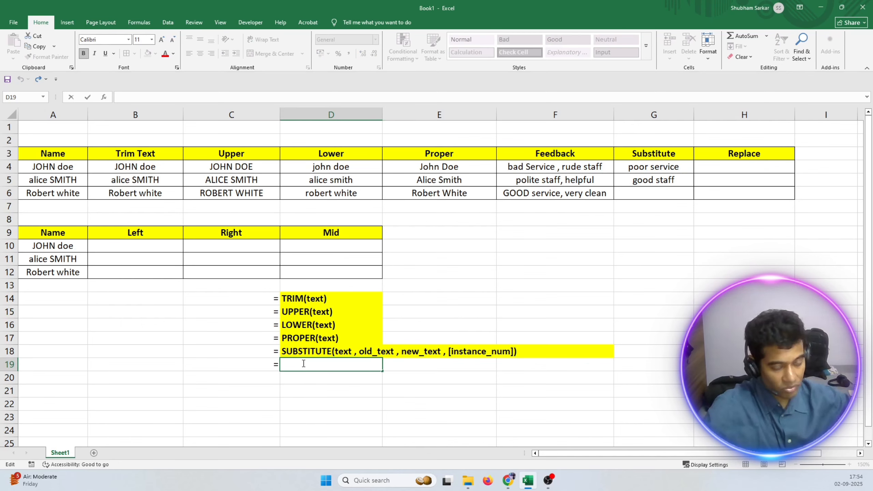
text(REPLACE)
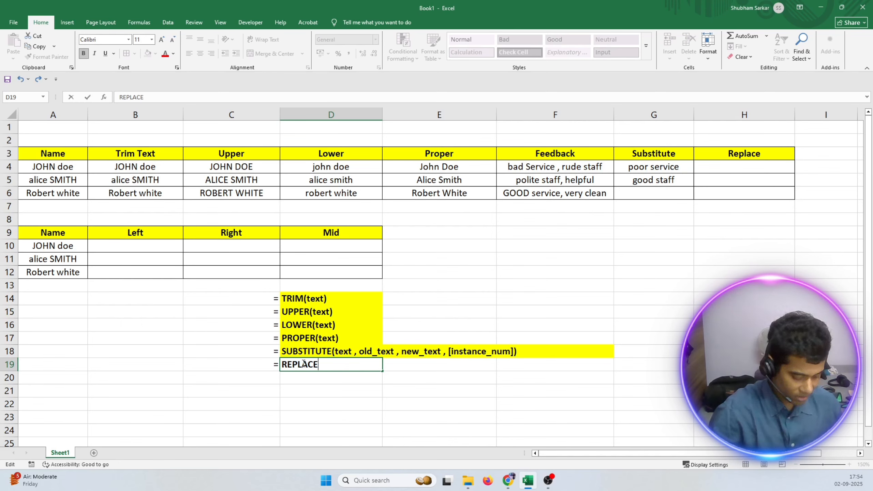
text((TEXT)
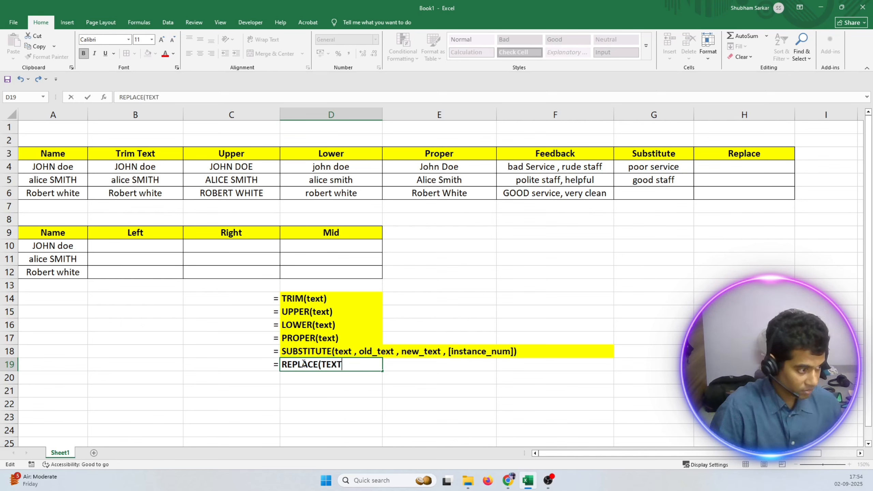
key(BackSpace)
key(BackSpace)
key(BackSpace)
key(BackSpace)
text(text)
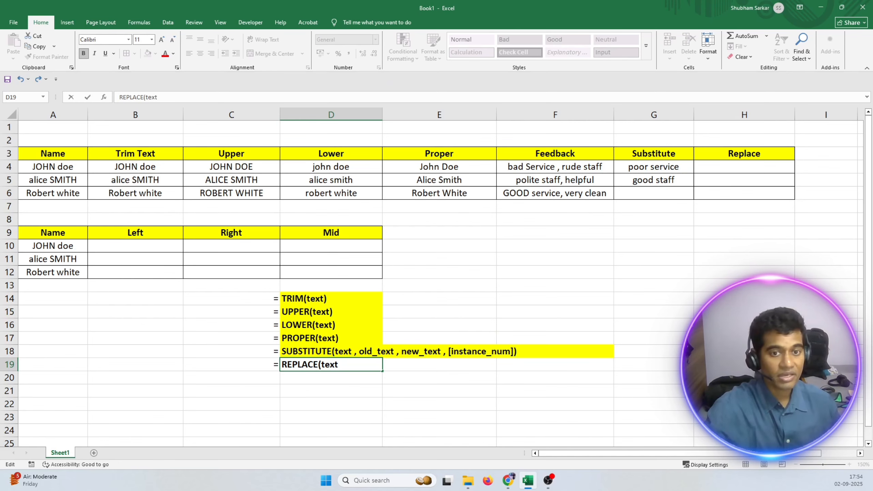
Change the first argument of the REPLACE syntax label in D19 to old_text, followed by a comma separator.
click(320, 365)
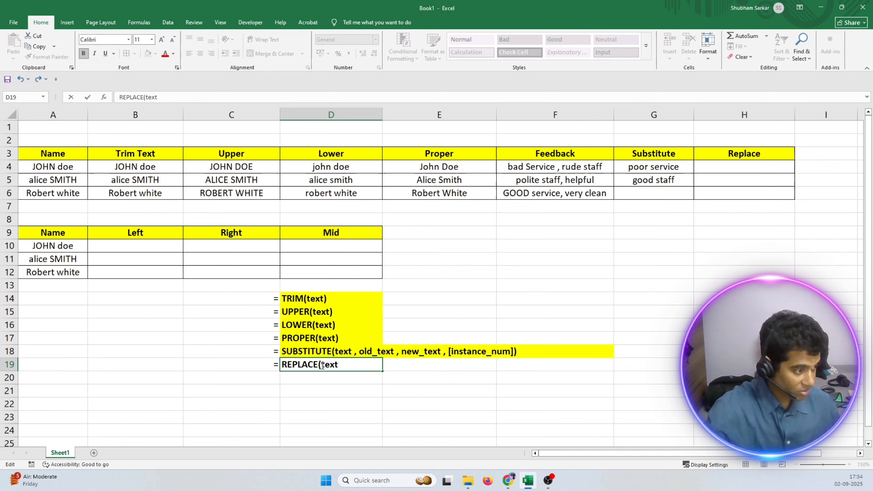
text(old)
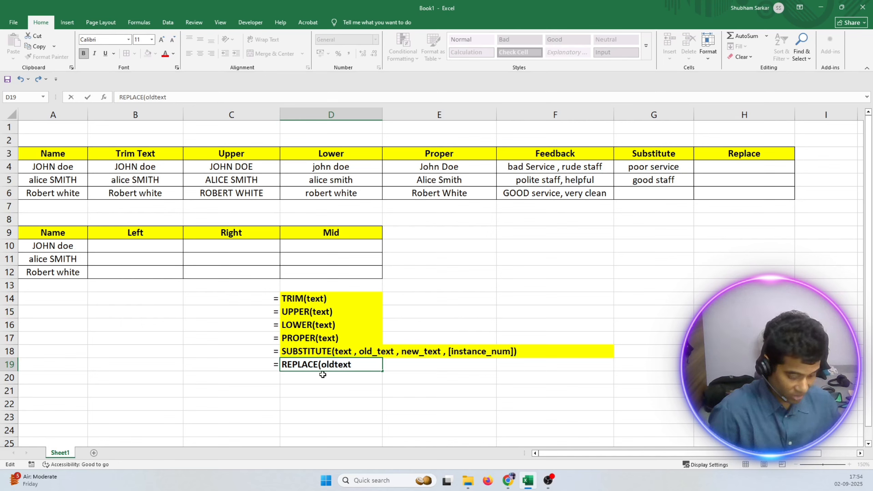
text(_text)
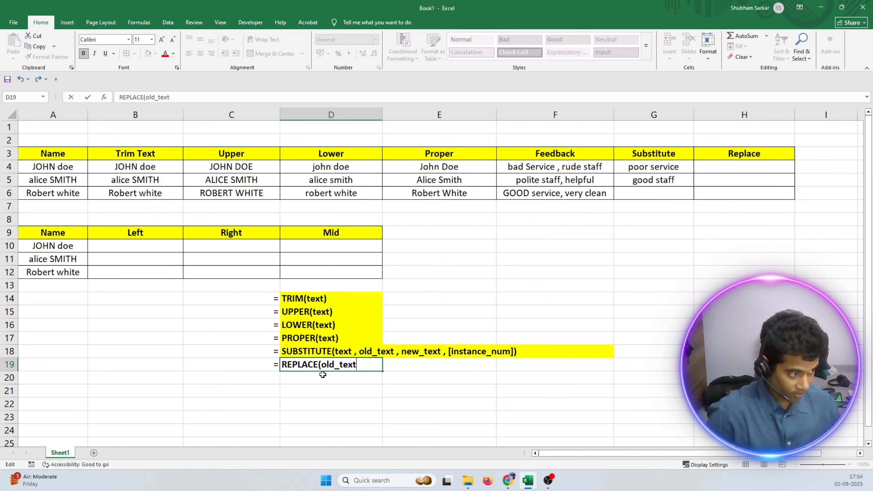
text( , )
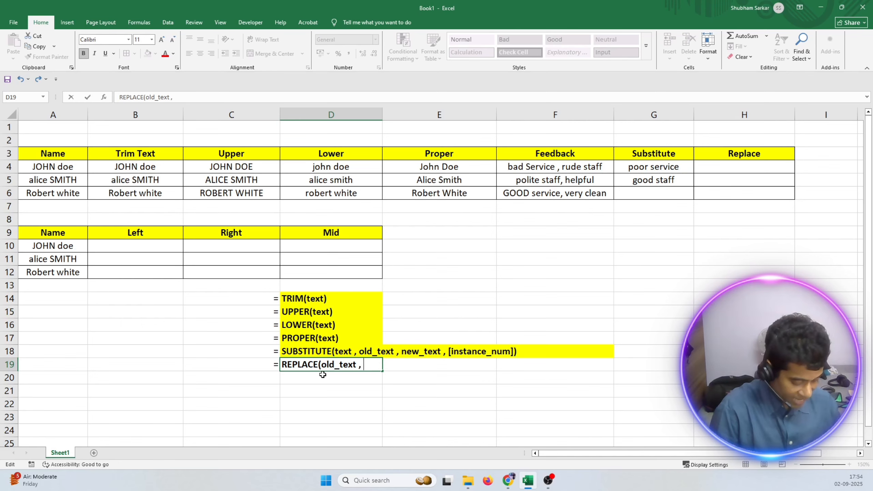
text(char)
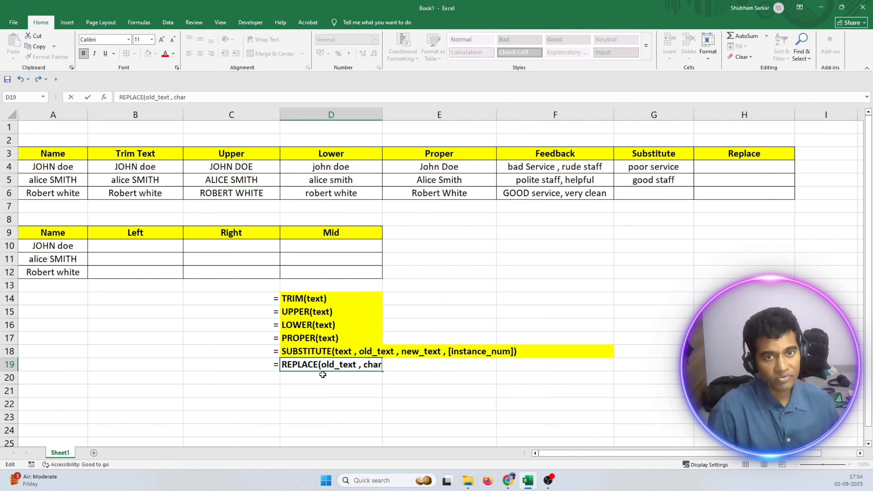
key(BackSpace)
key(BackSpace)
key(BackSpace)
key(BackSpace)
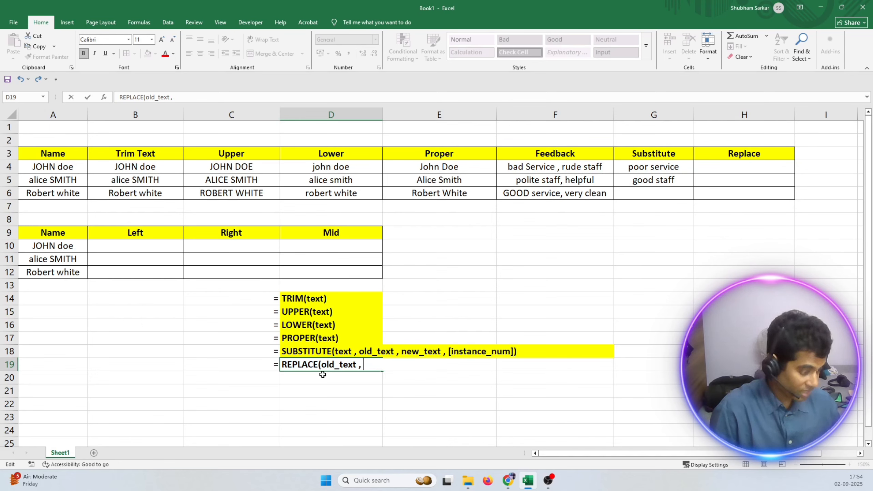
Add start_num_of _the_char as the second argument of the D19 syntax label, followed by a comma separator.
text(start)
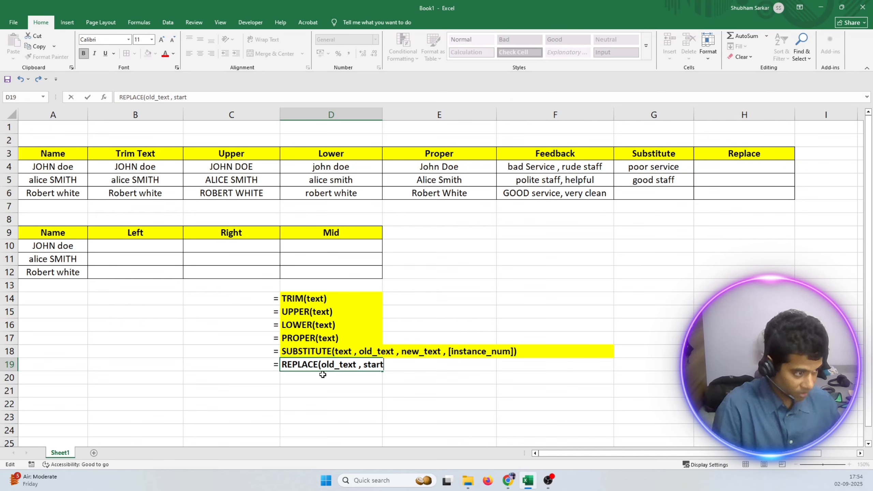
text(_num)
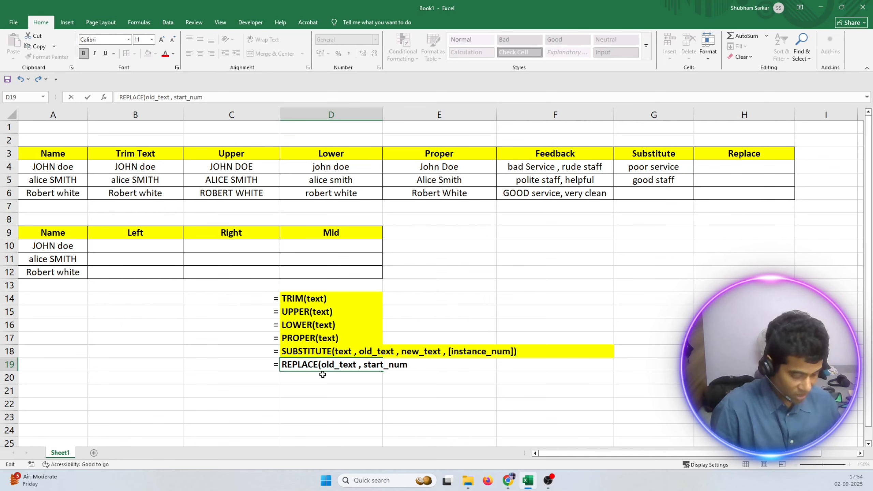
text(_of _)
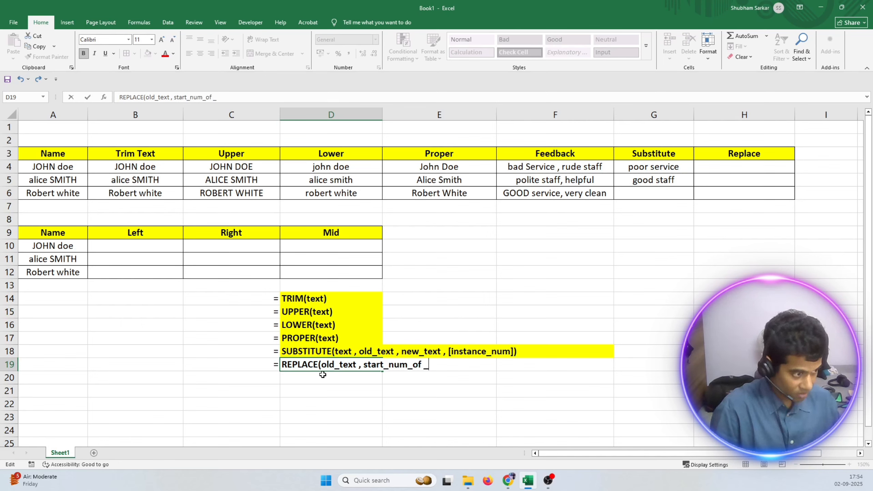
text(the _char)
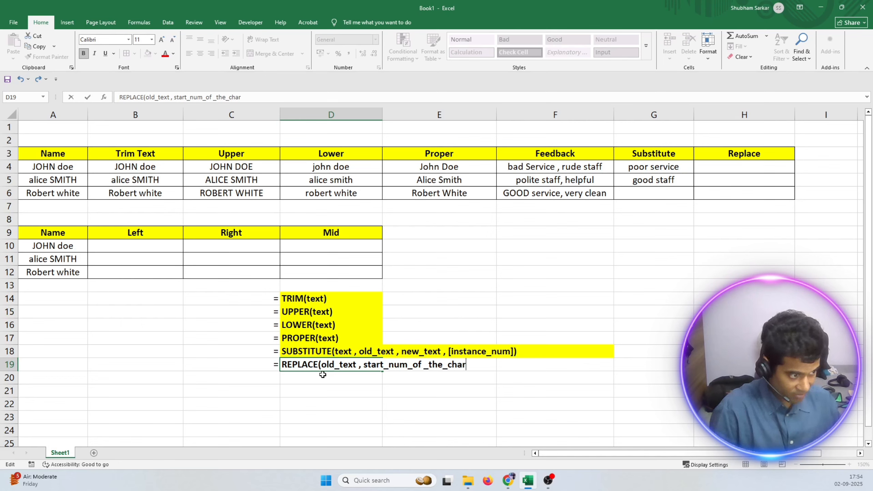
text( ,)
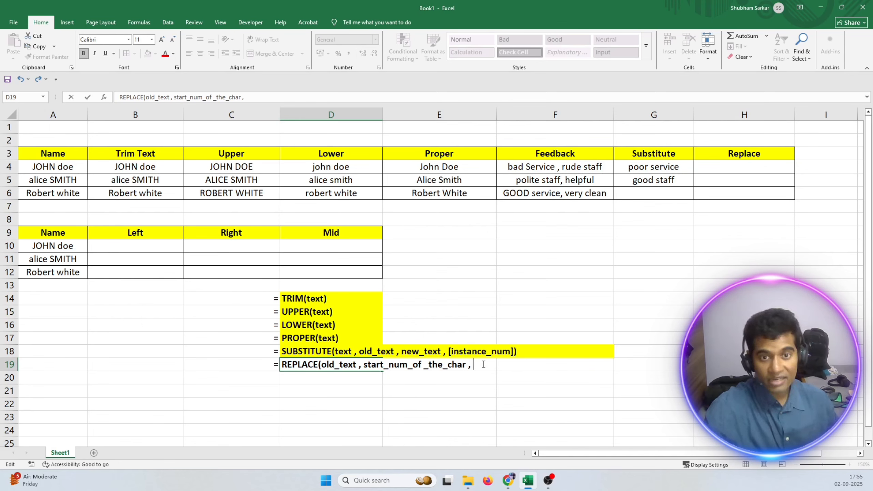
Add num_of_char_for_the_replacing_text as the third argument of the D19 syntax label.
text(num_)
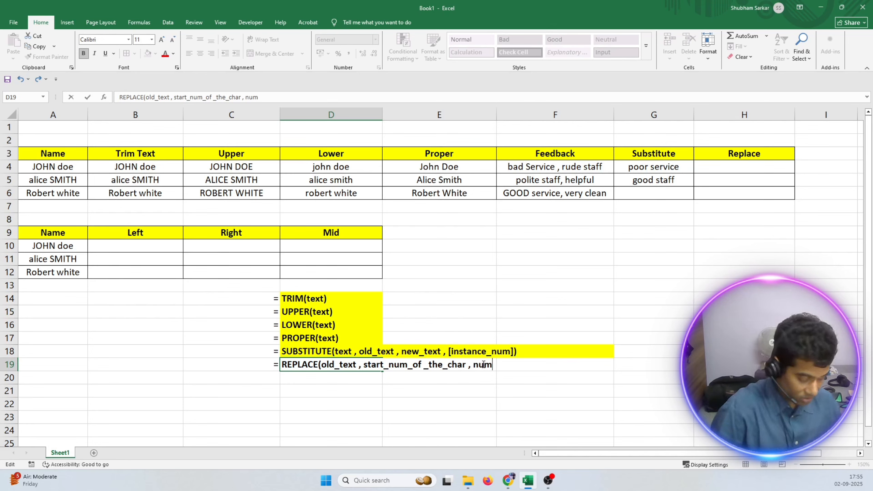
text(of_char)
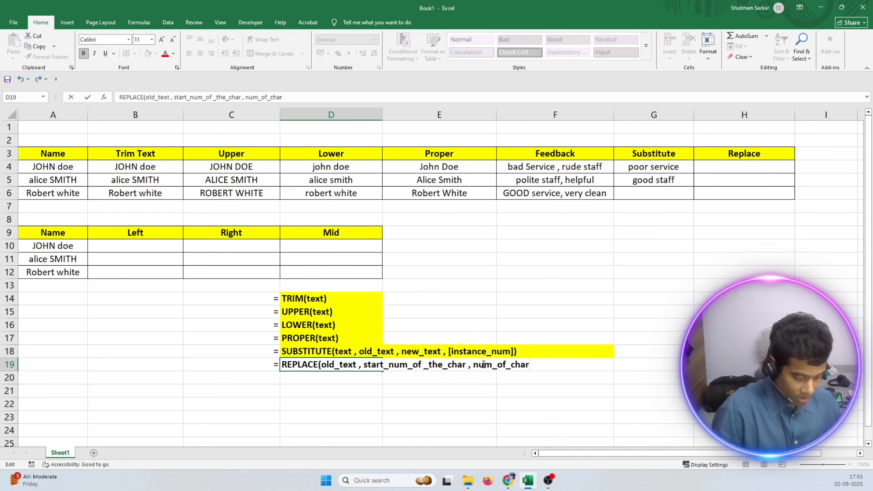
text(_for)
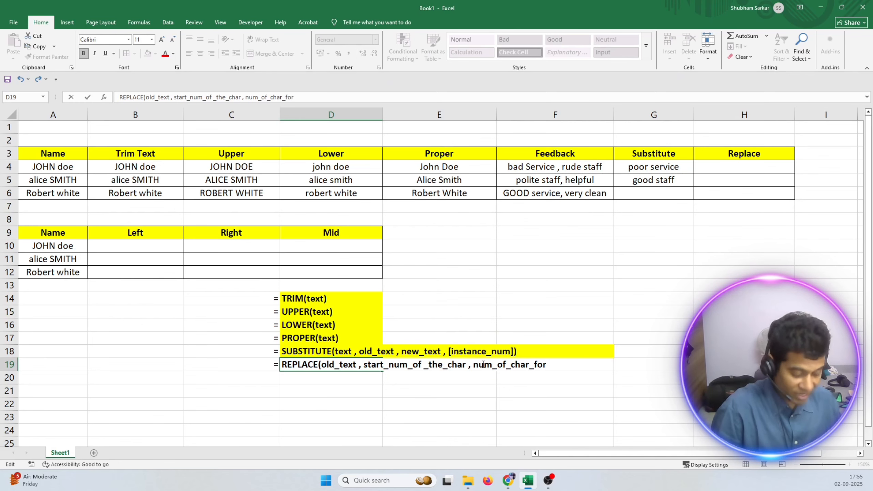
text(_the_)
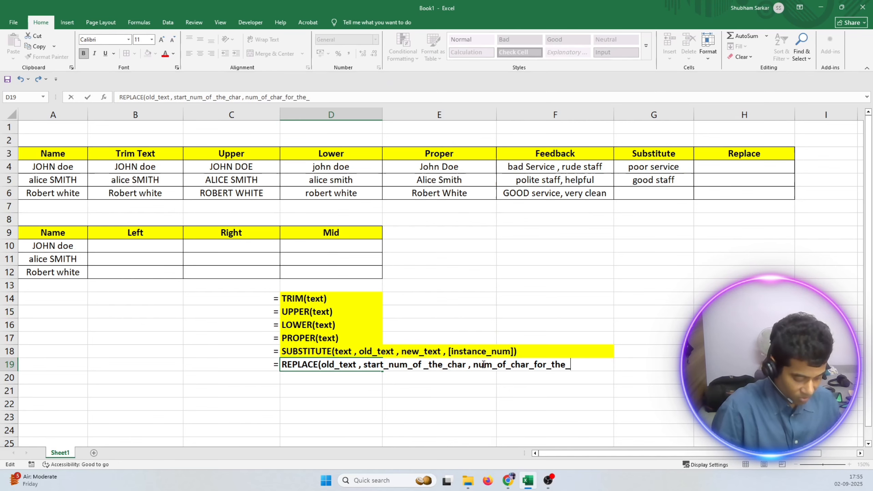
text(repla)
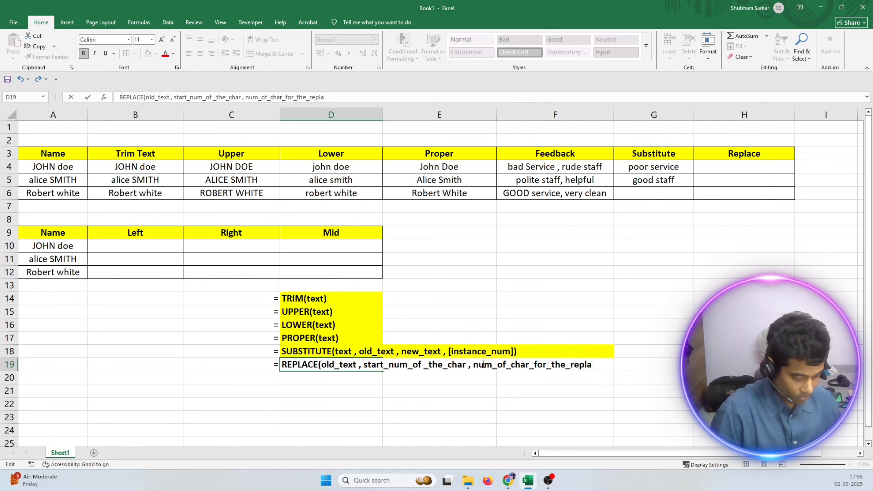
text(ceing)
key(BackSpace)
key(BackSpace)
key(BackSpace)
key(BackSpace)
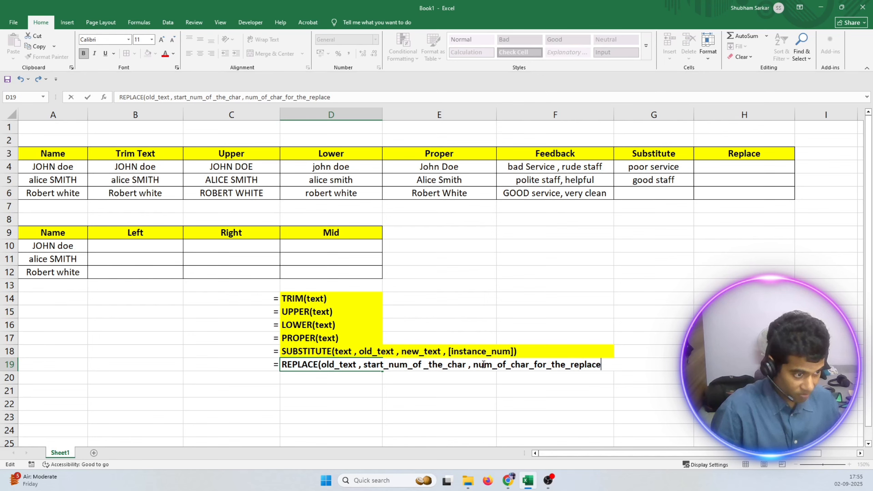
text(ing)
text(_text)
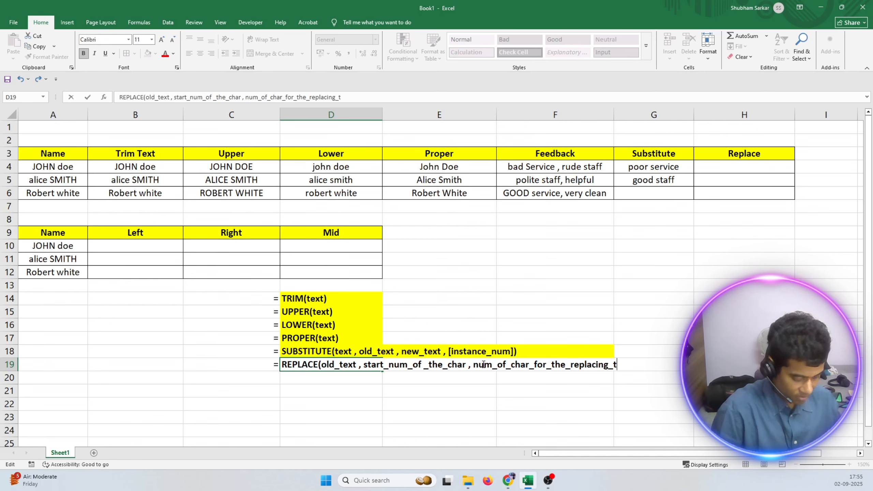
text( ,)
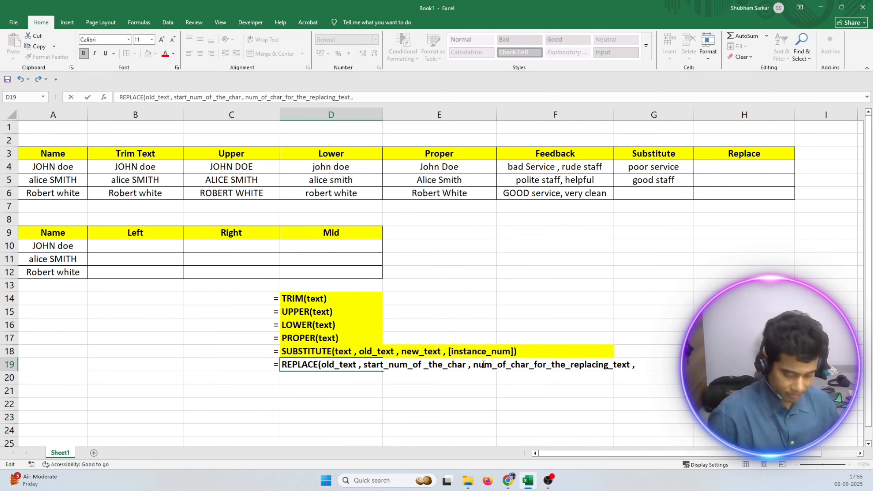
Add new_text as the last argument of the D19 syntax label, close the parenthesis and commit the cell.
text(ne)
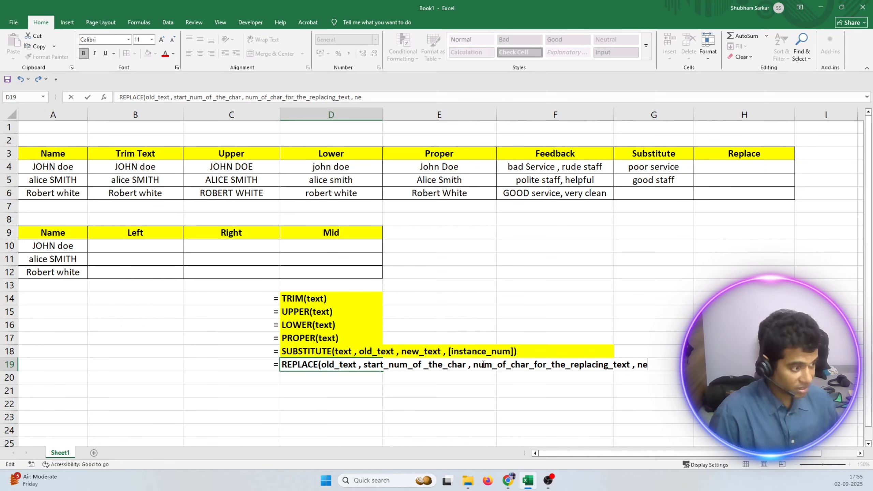
text(w_text)
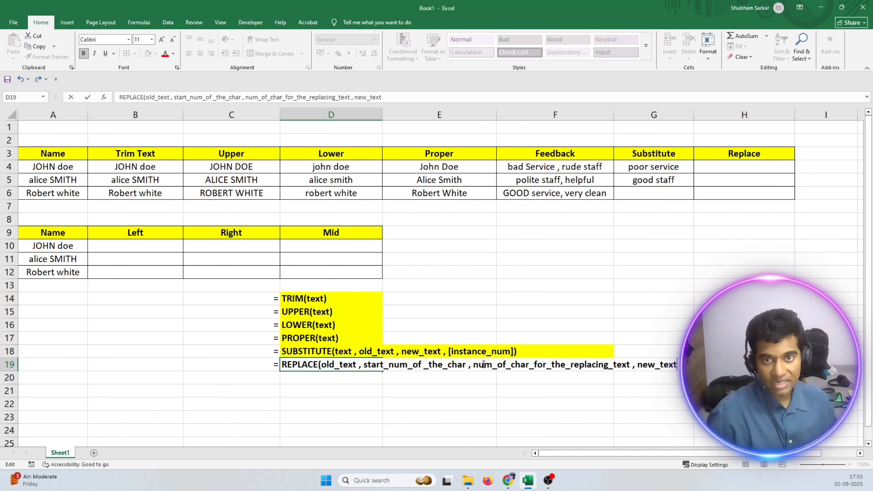
text())
key(Return)
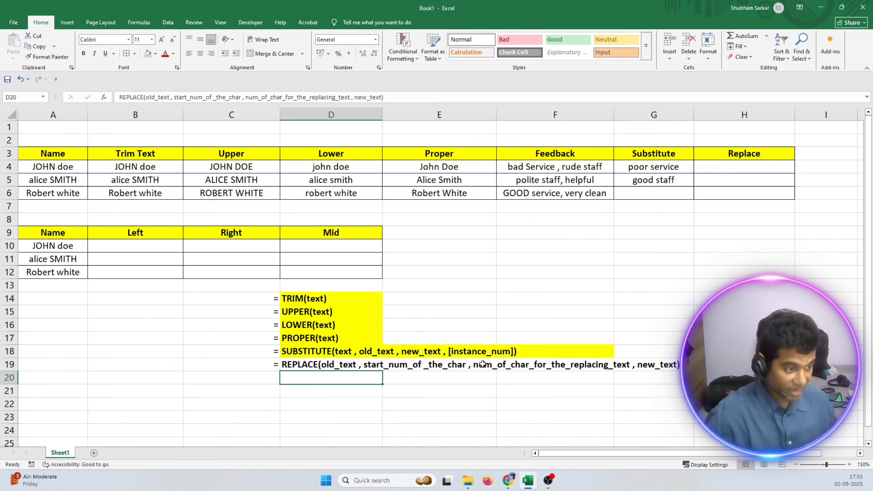
Highlight the REPLACE syntax row across D19:G19 with a yellow fill.
drag(289, 365, 671, 365)
click(156, 53)
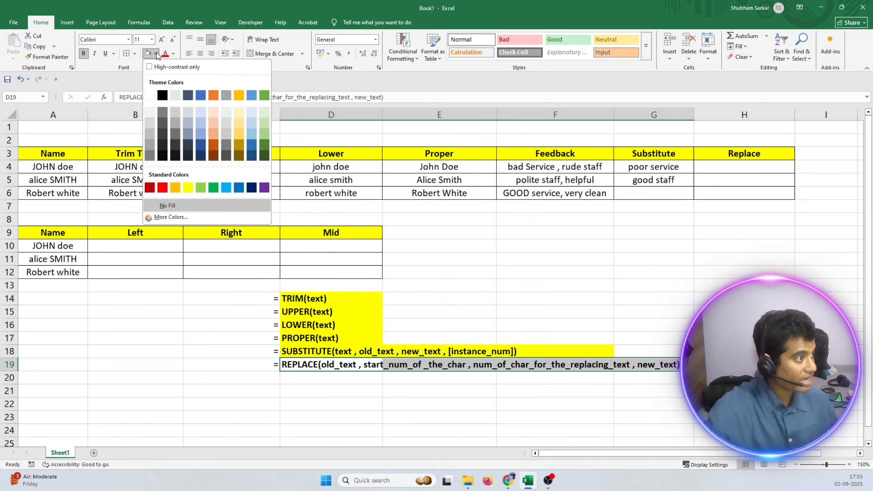
click(187, 187)
click(436, 403)
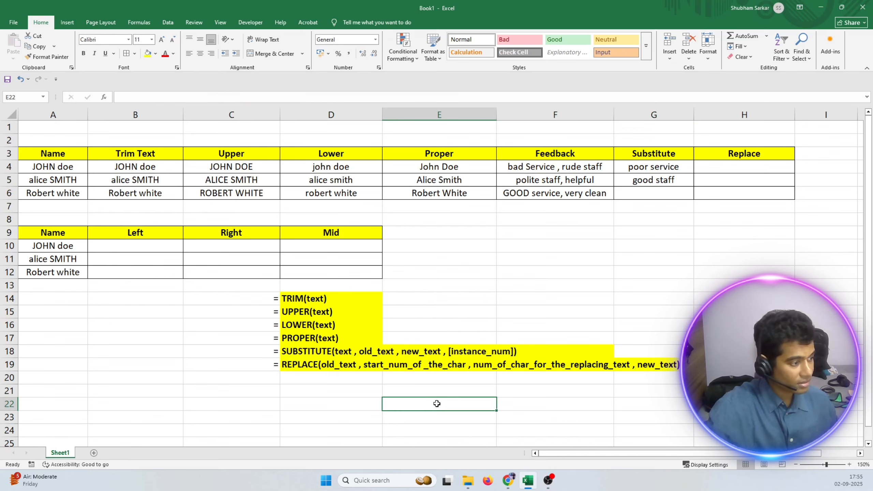
Start a REPLACE formula in cell H4 of the Replace column, up to its opening parenthesis.
double_click(734, 169)
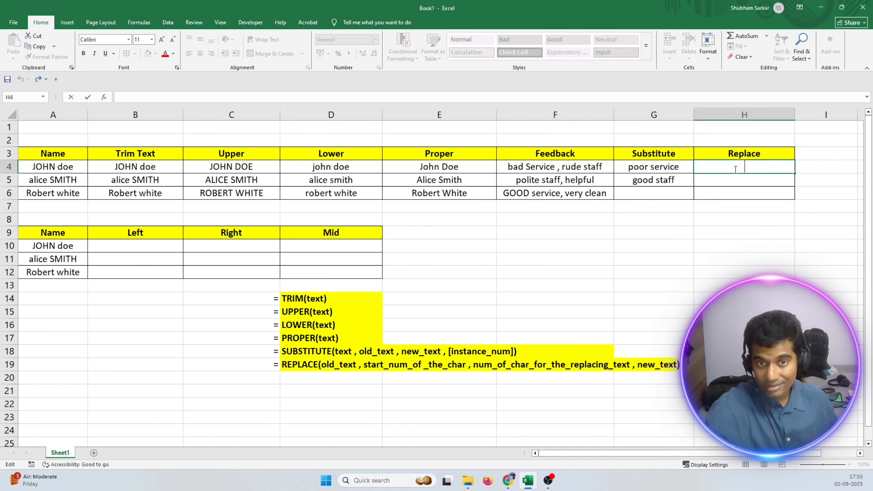
text(=)
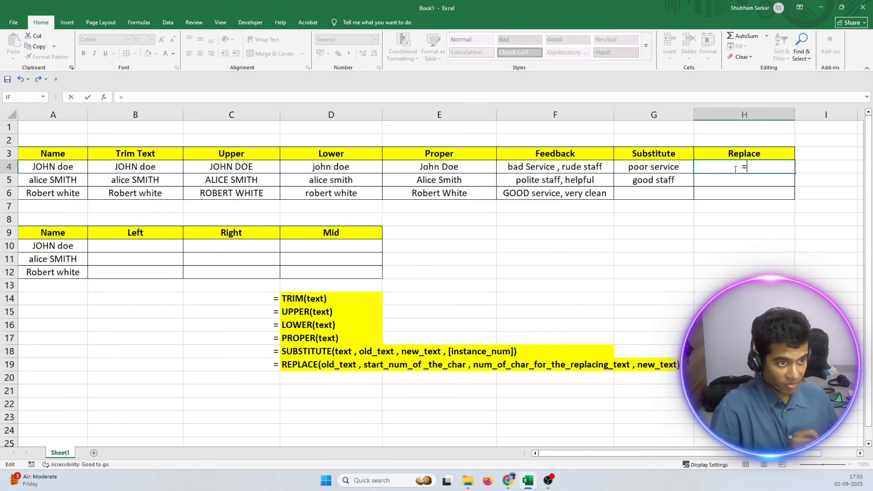
text(replac)
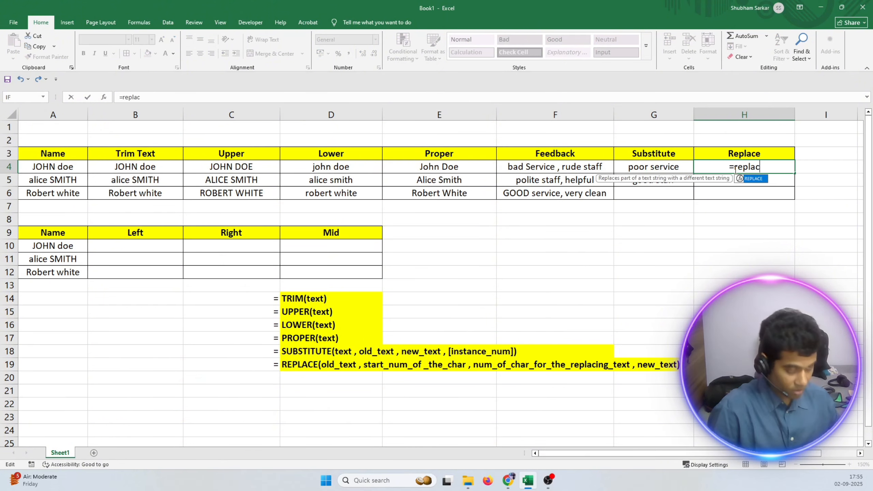
text(e()
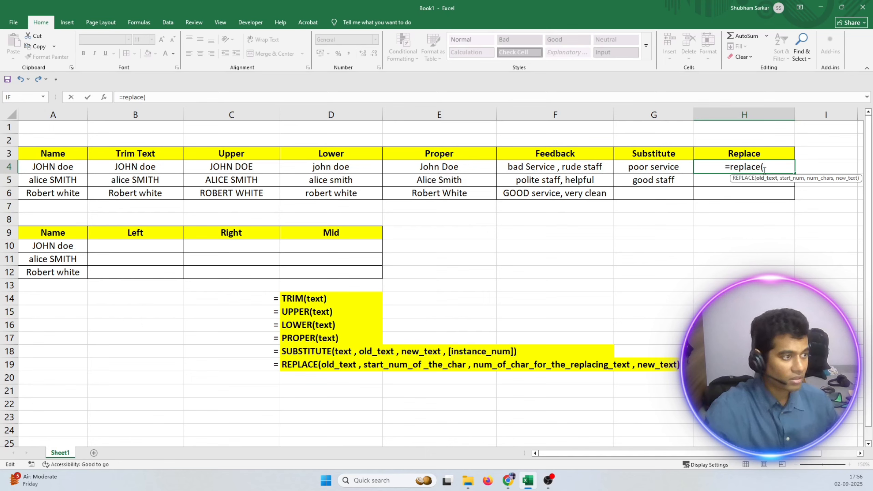
Enter the row's full name in proper case and in quotation marks as the old text of the H4 formula.
text(")
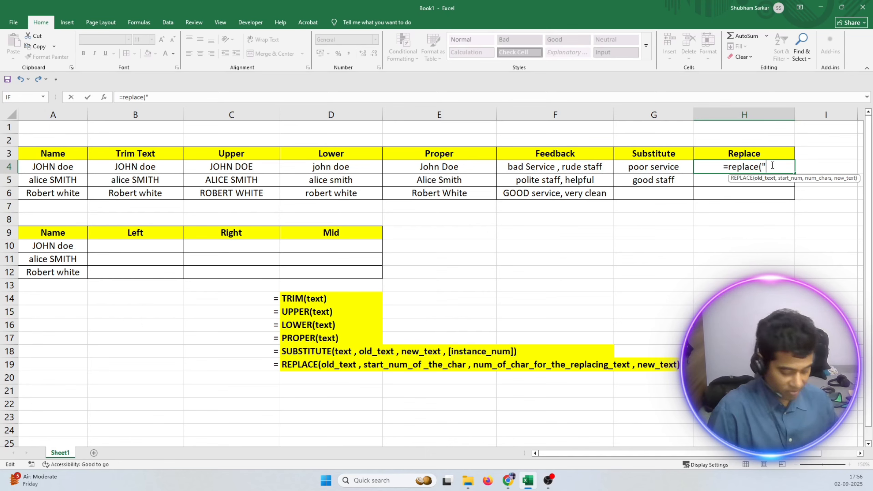
text(John does)
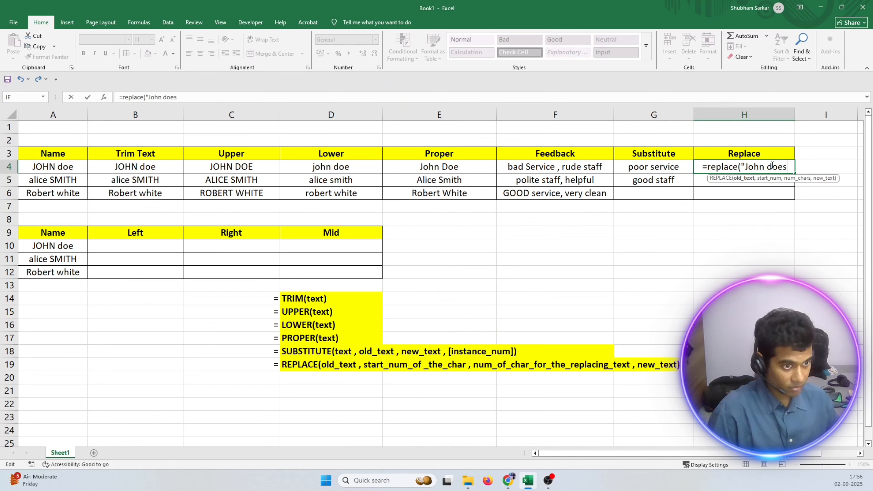
key(BackSpace)
key(BackSpace)
key(BackSpace)
text(Doe)
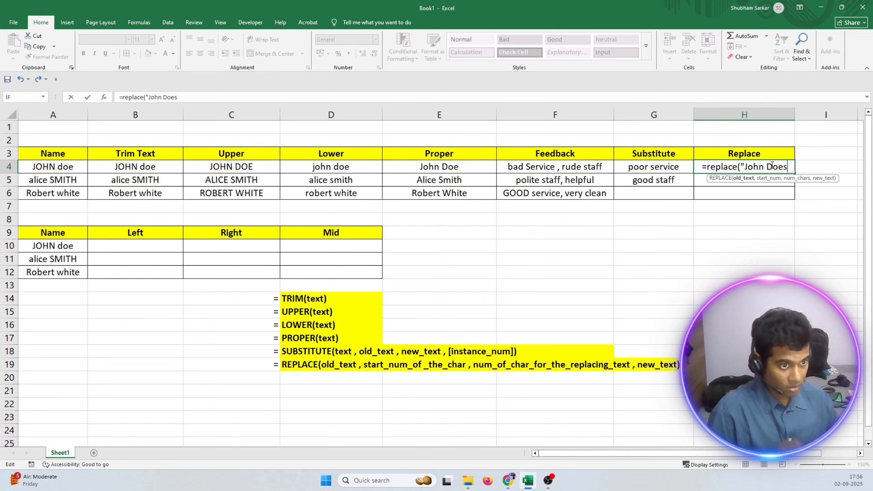
text(")
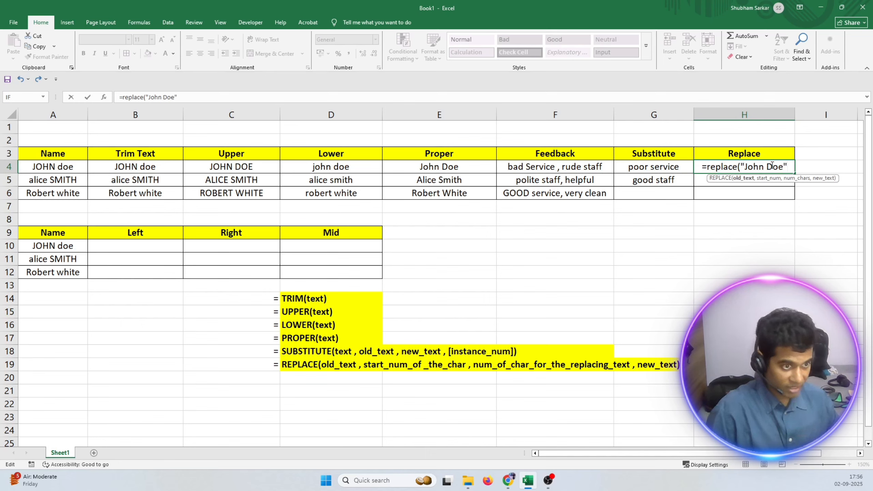
text( ,)
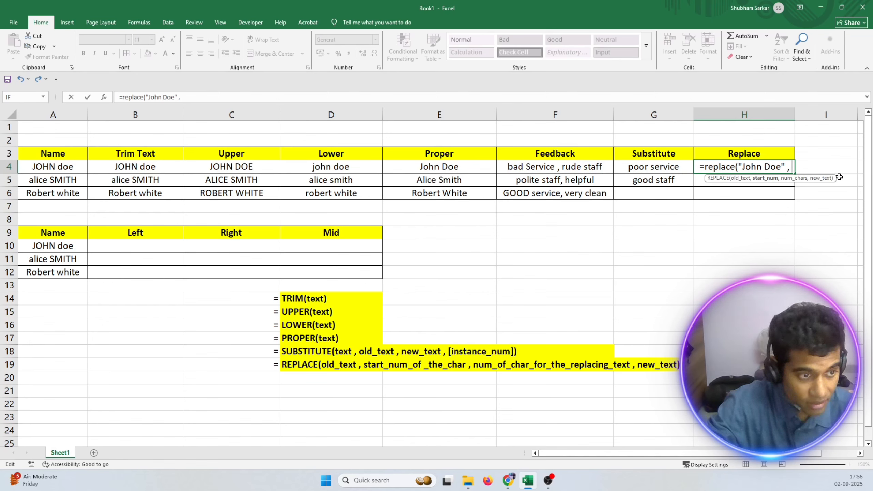
Set the start number of the H4 REPLACE formula to 6, followed by a comma for the character count.
text(6)
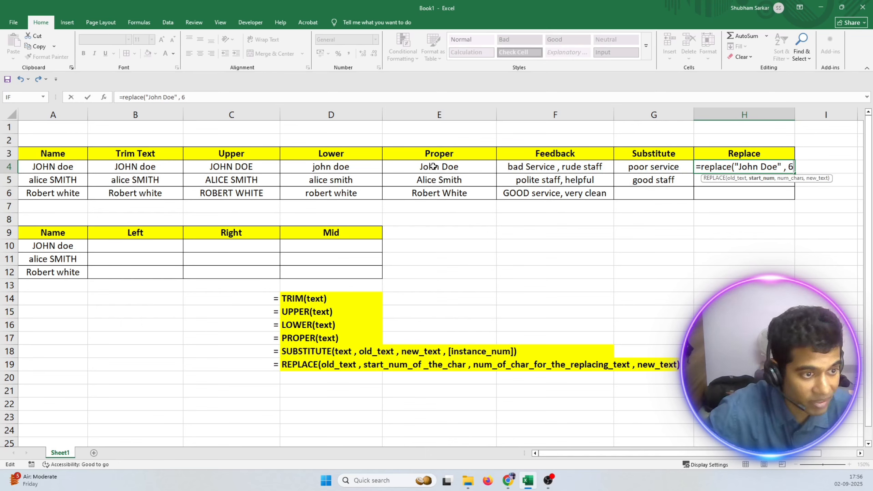
text( ,)
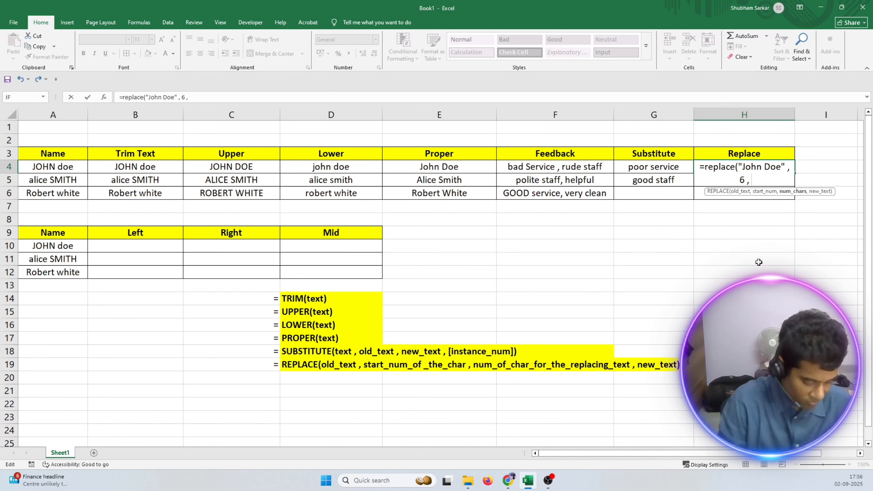
Complete the H4 REPLACE formula with a character count of 3 and a quoted replacement surname as the new text.
text(3 ,)
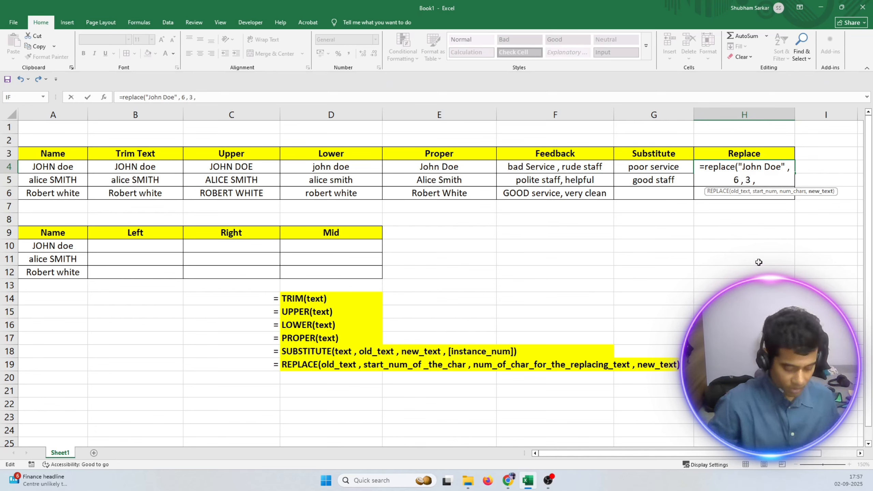
text( ")
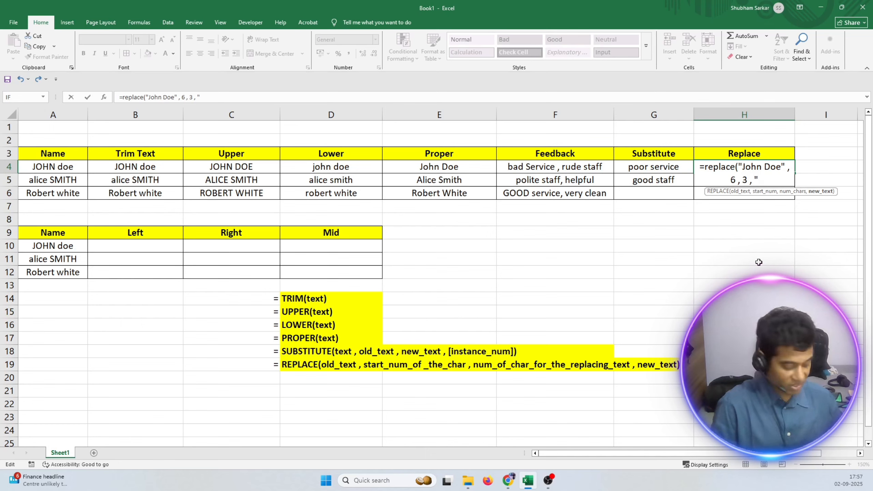
text(Smith)
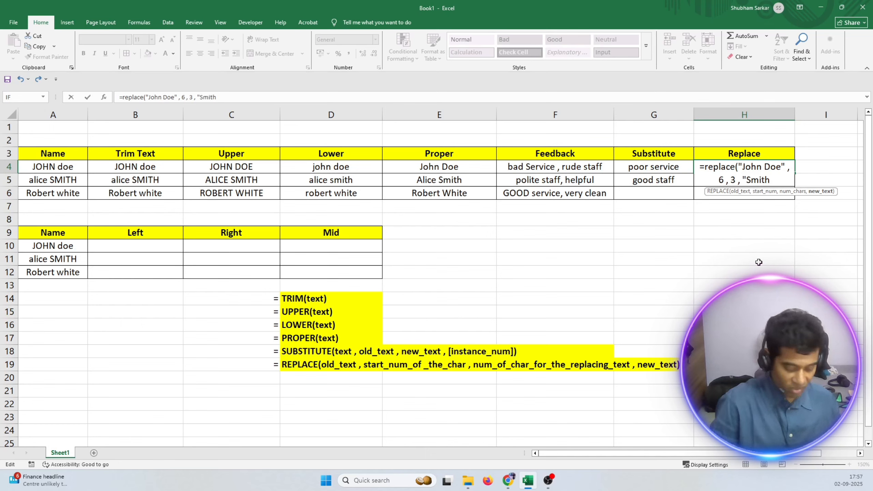
text("))
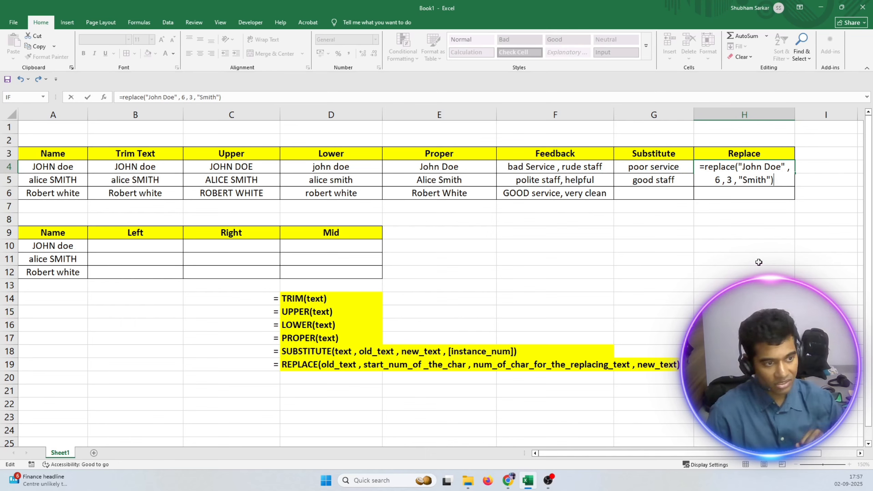
key(Return)
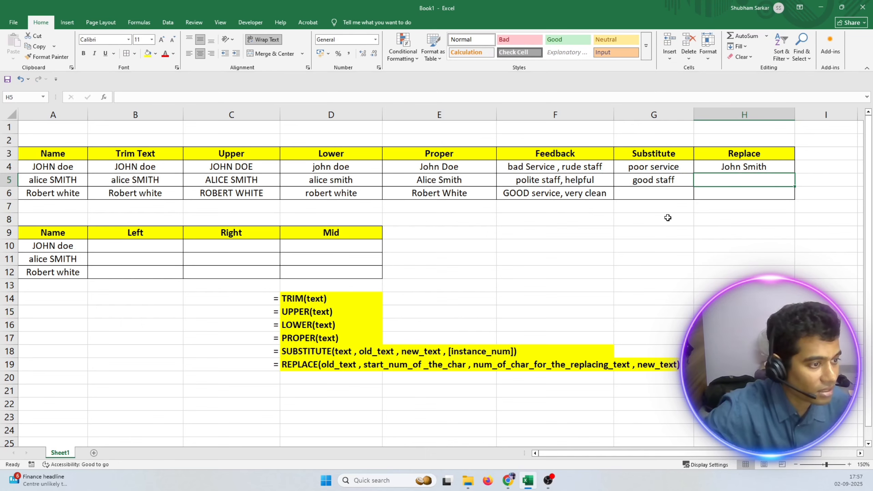
Begin a REPLACE formula in cell H5 with the row's full name in proper case and in quotation marks as the old text.
double_click(727, 181)
text(=)
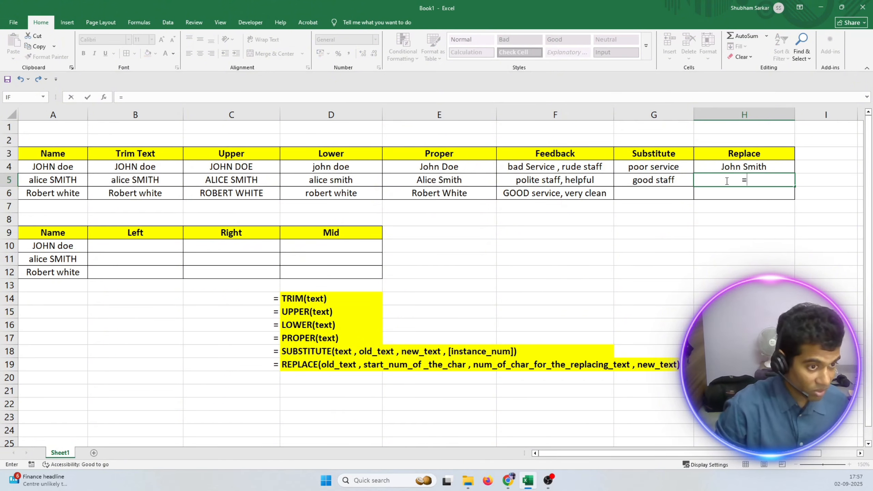
text(replac)
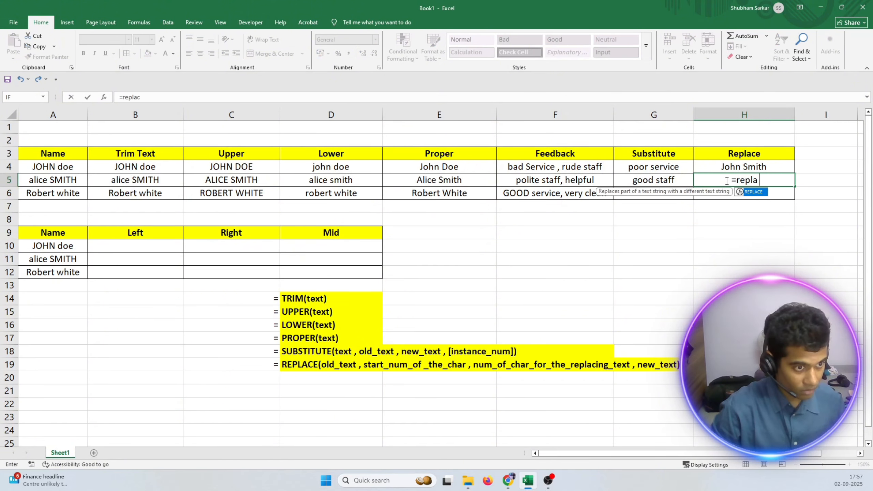
text(e()
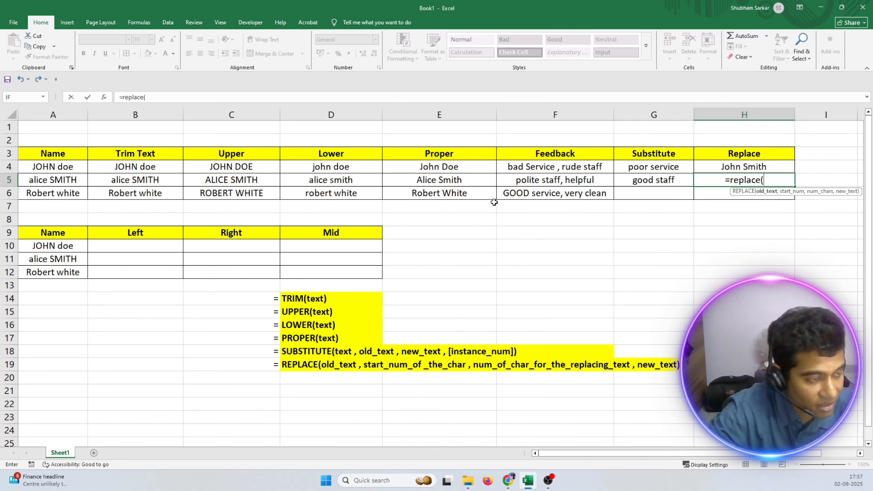
text(")
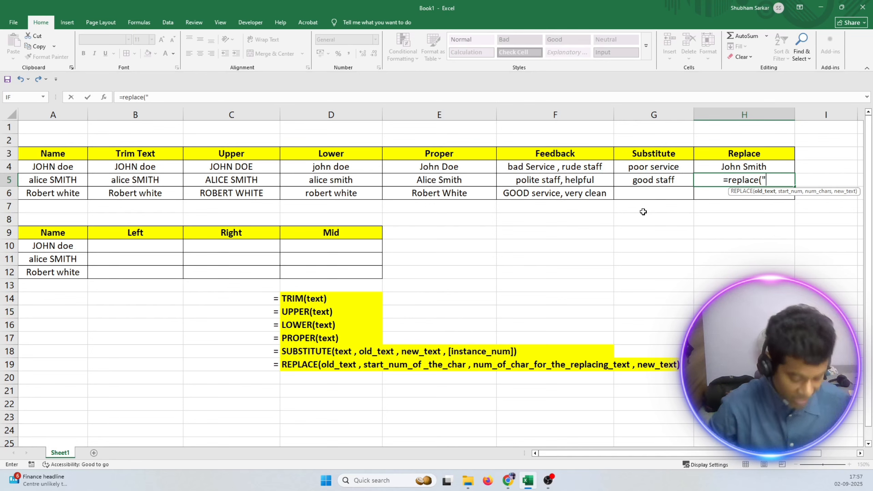
text(Al)
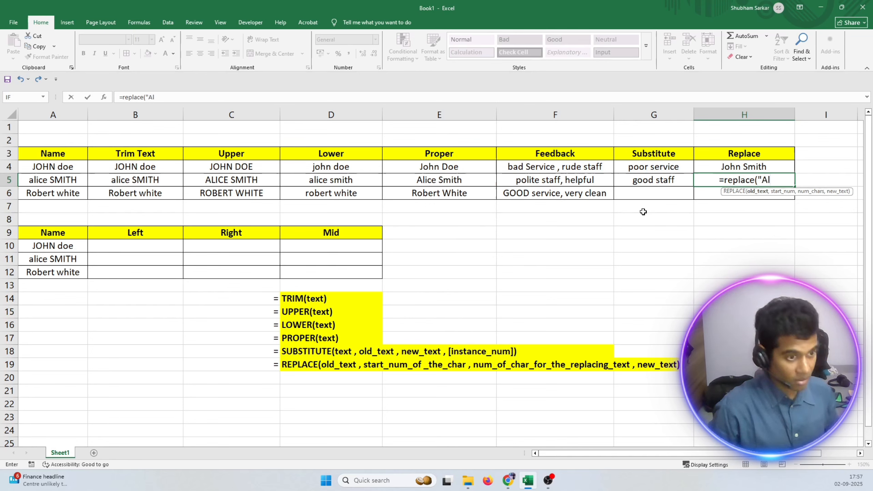
text(ice SMith)
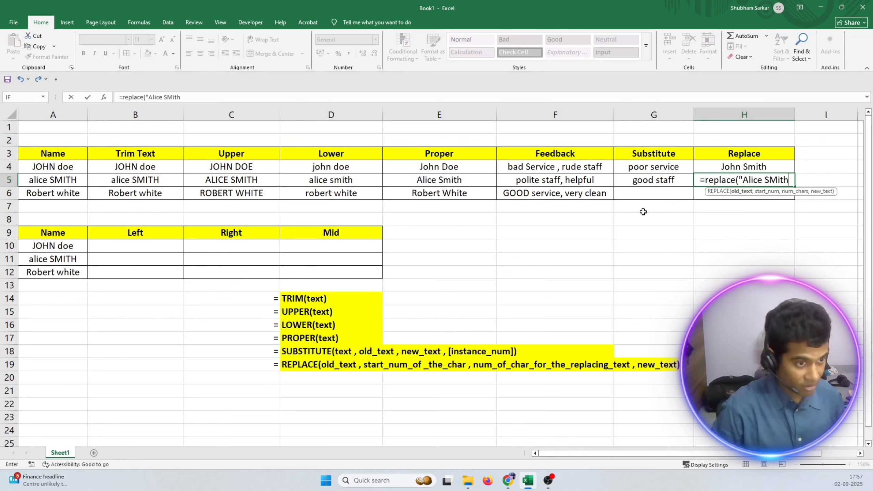
key(BackSpace)
key(BackSpace)
key(BackSpace)
key(BackSpace)
text(mi)
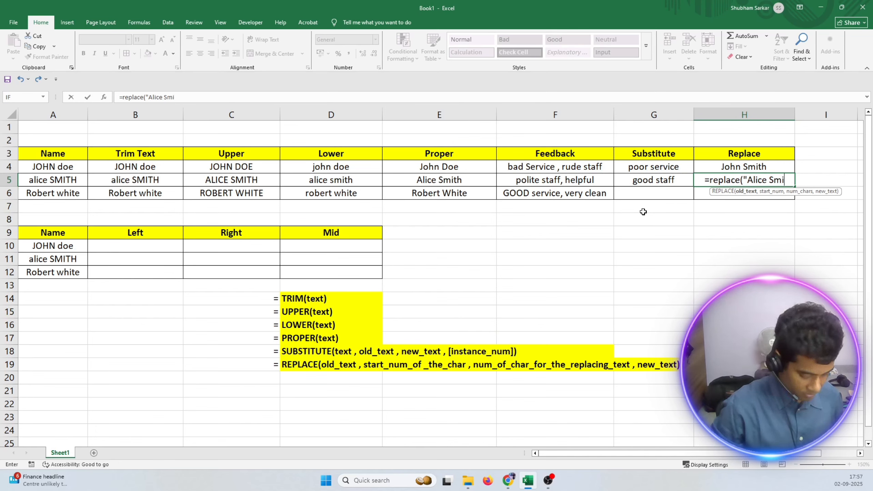
text(th)
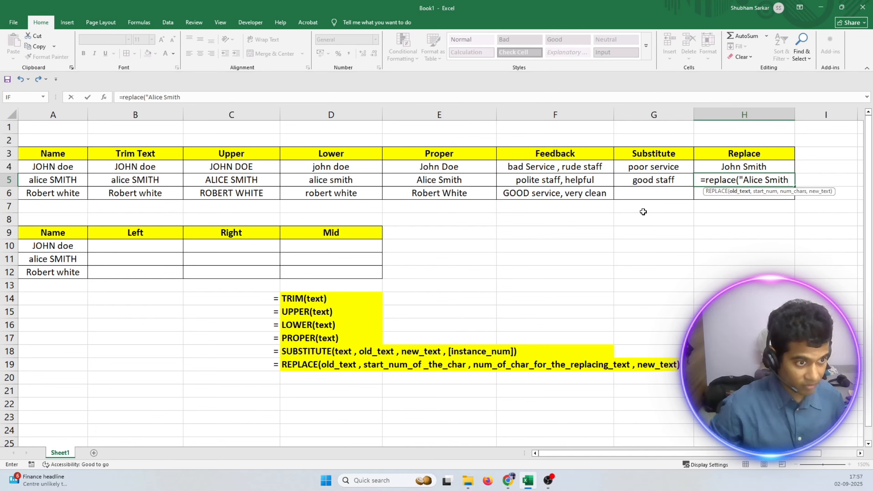
text(" ,)
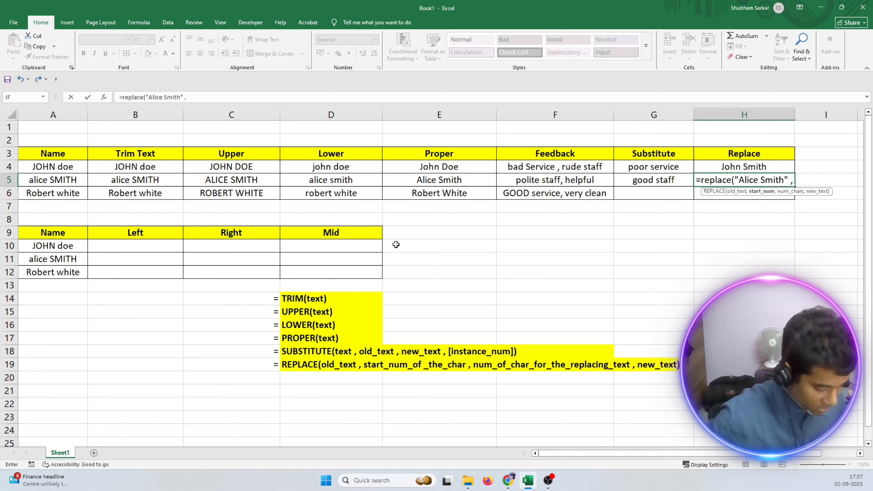
text( 1 ,)
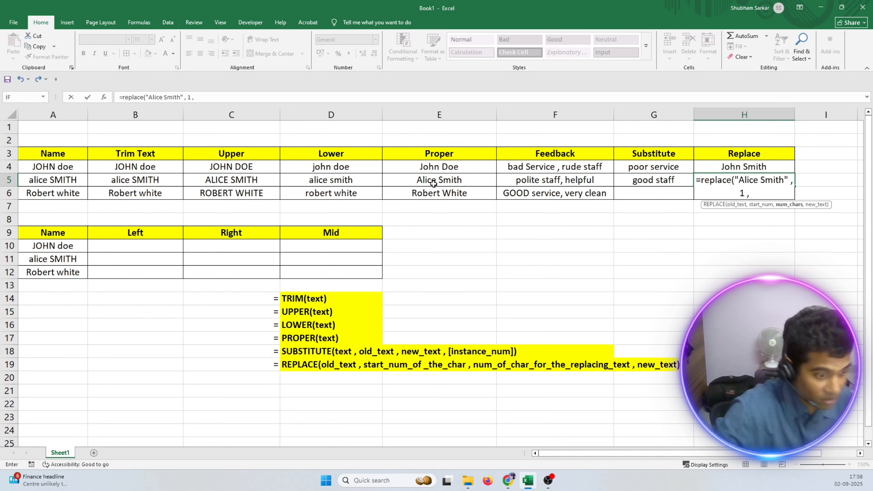
Set the start number to 1 and the character count to 5 in the H5 REPLACE formula.
text(5 ,")
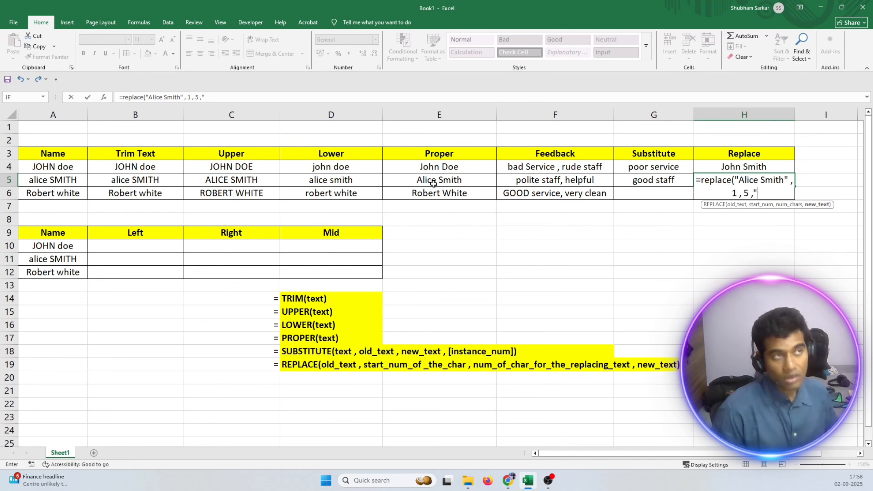
key(Return)
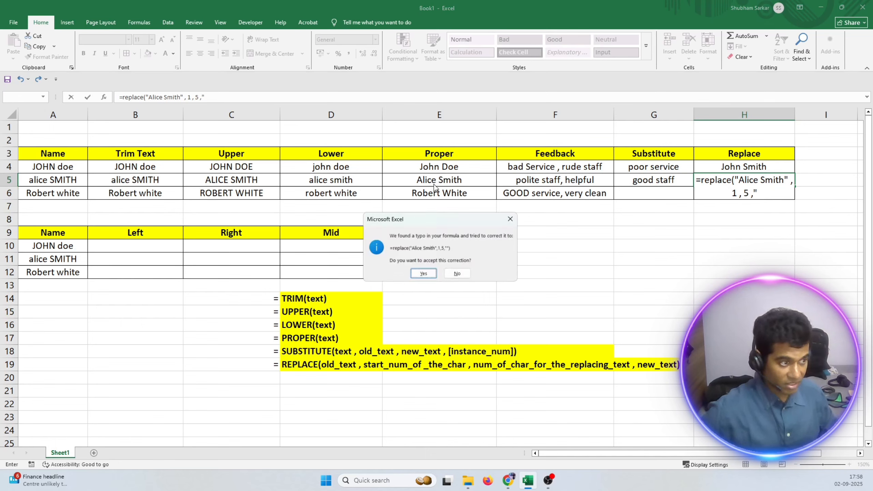
click(509, 219)
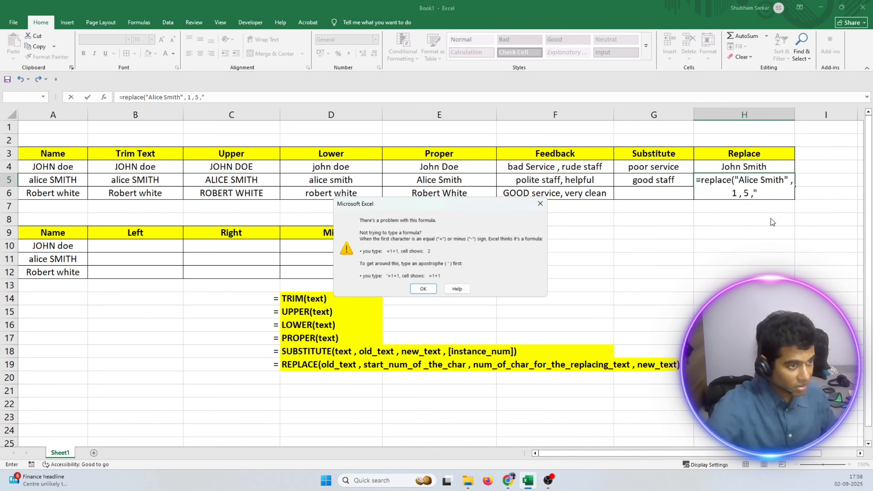
key(Return)
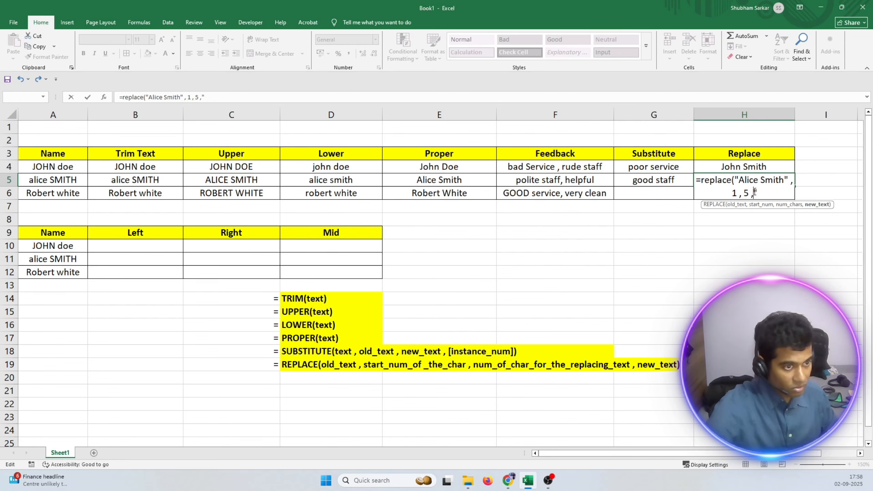
Complete the H5 REPLACE formula with a quoted replacement first name as the new text.
key(BackSpace)
text(")
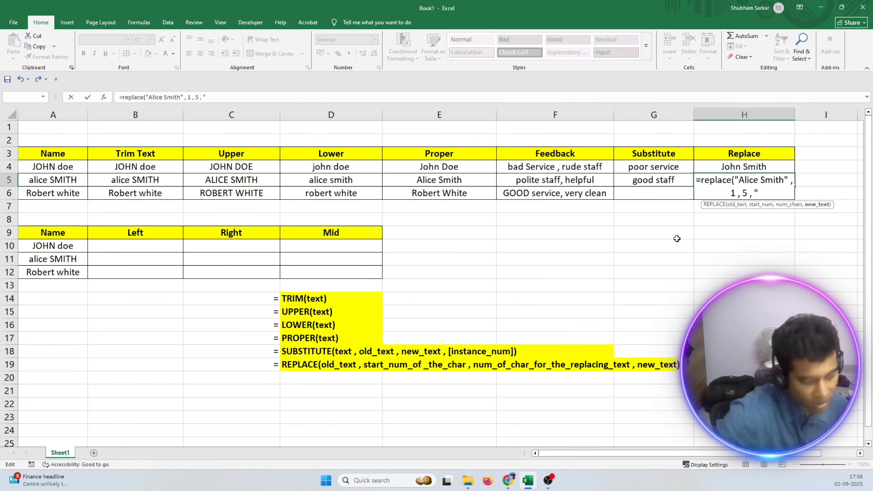
text(Tom)
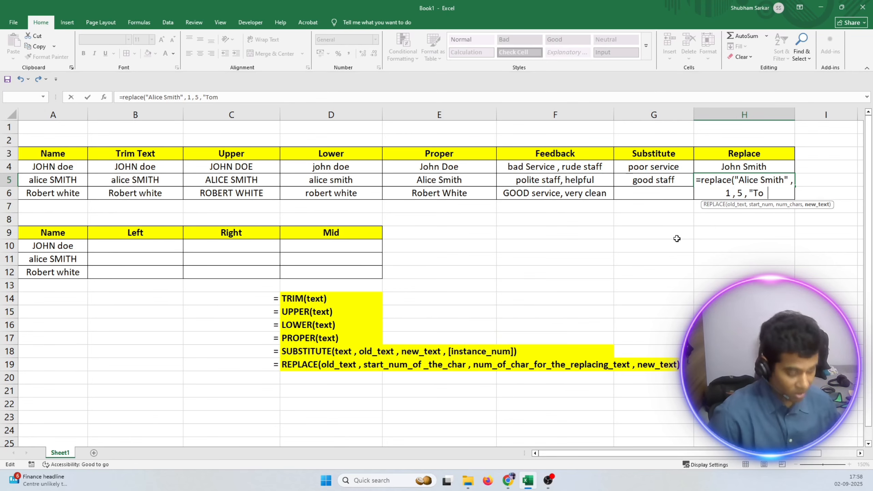
text(")
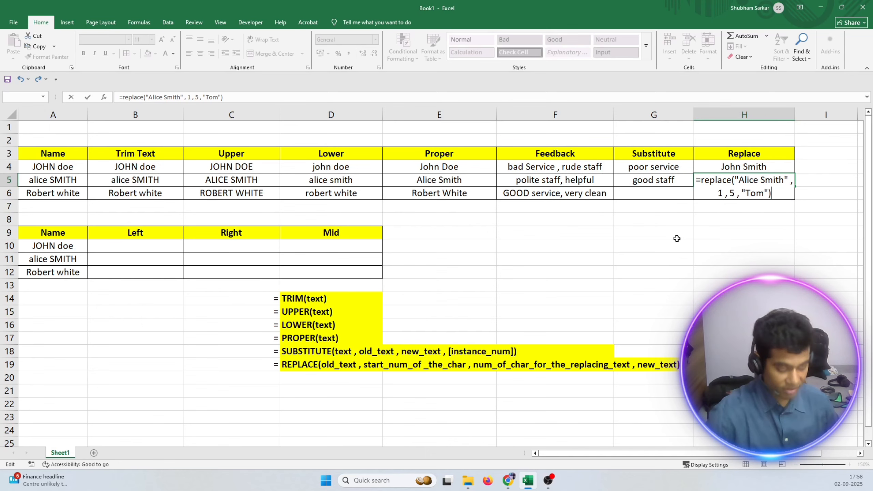
key(Return)
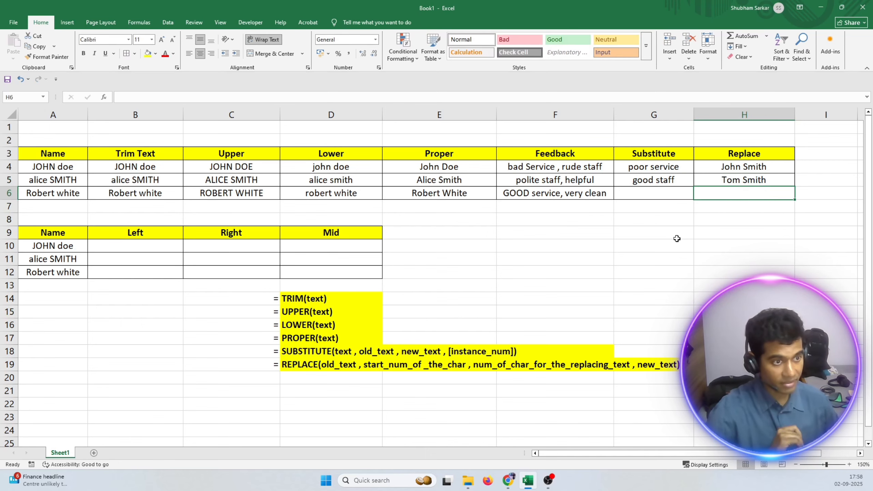
Review the arguments of the finished REPLACE formula in cell H5.
click(726, 181)
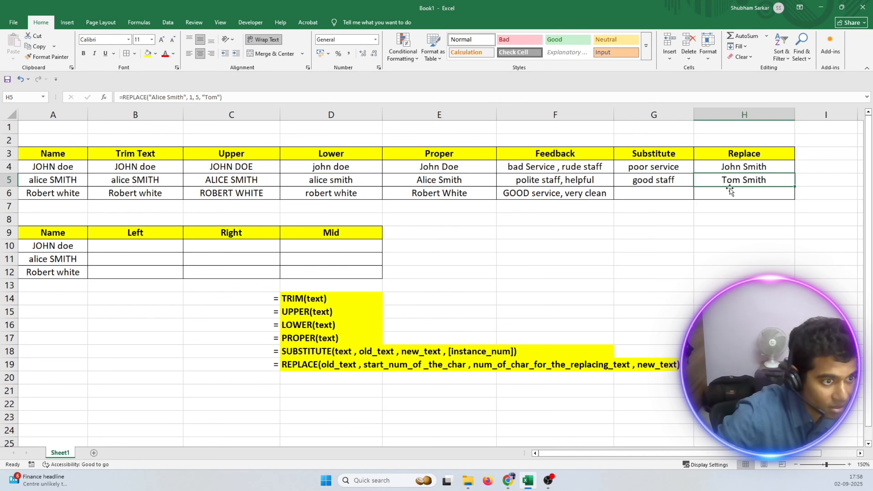
double_click(732, 181)
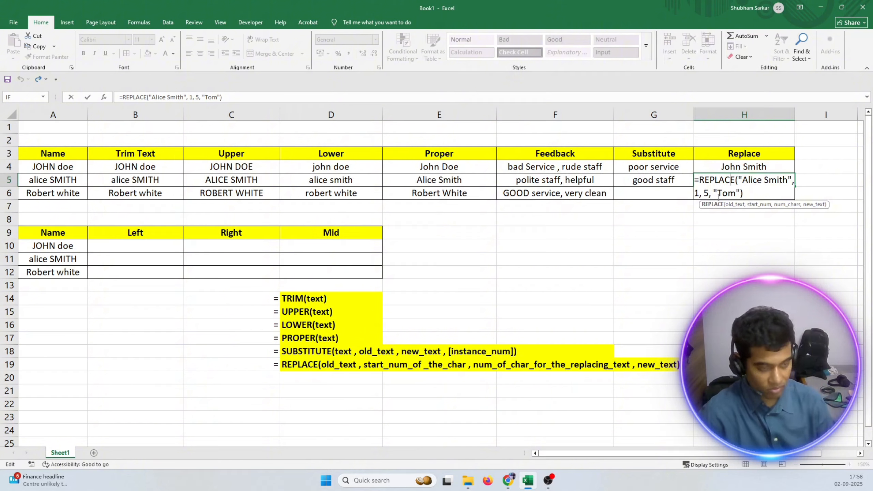
key(Return)
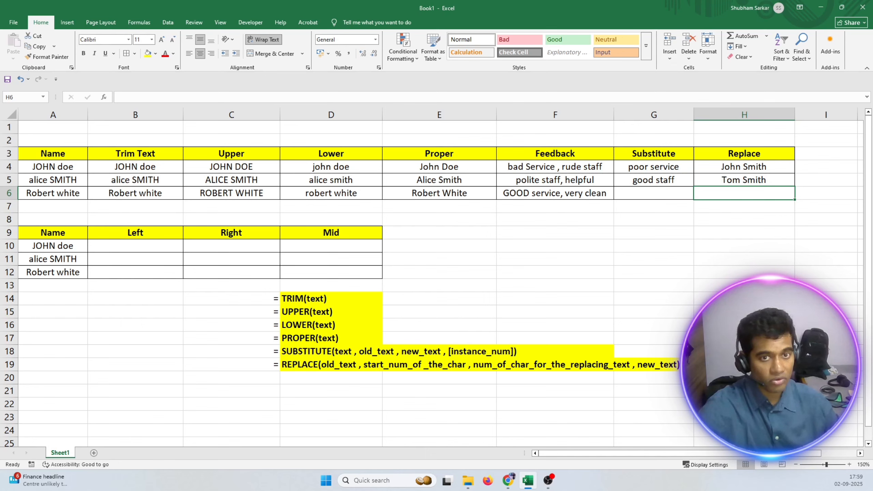
double_click(37, 246)
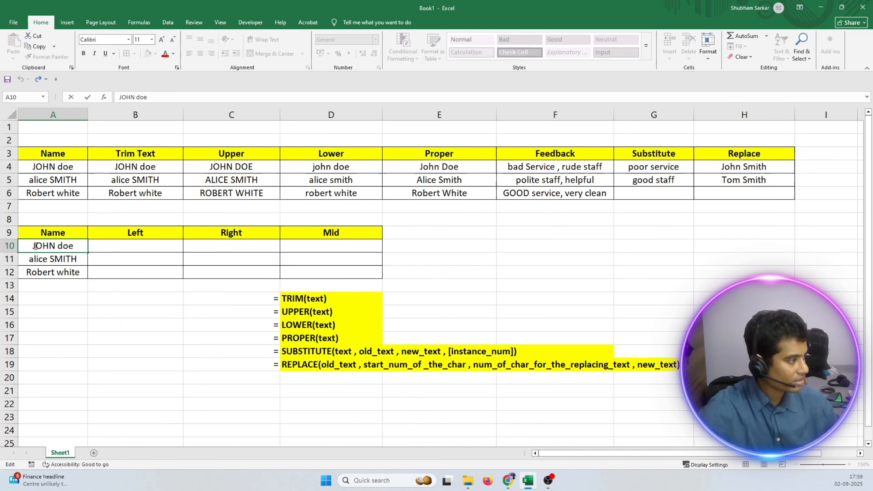
drag(35, 246, 77, 247)
click(81, 250)
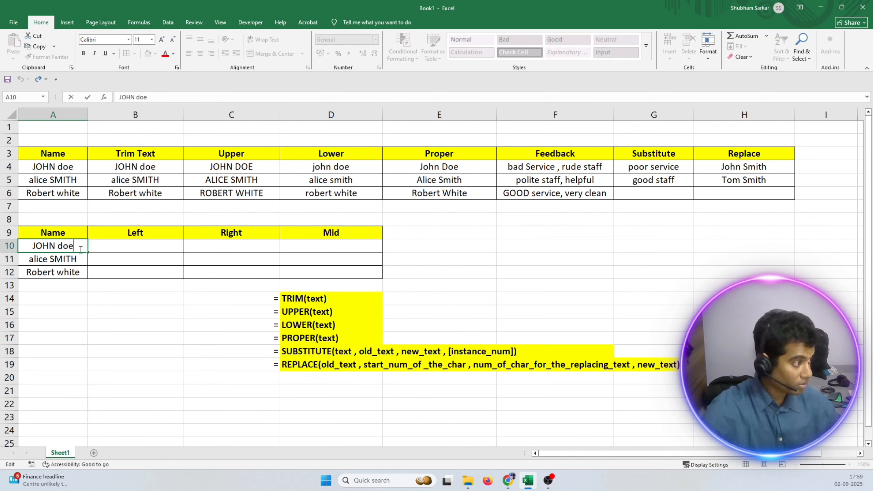
Try to copy the Proper column entries E4:E6 into A10:A12 of the second table's Name column, and undo the paste.
drag(422, 167, 420, 192)
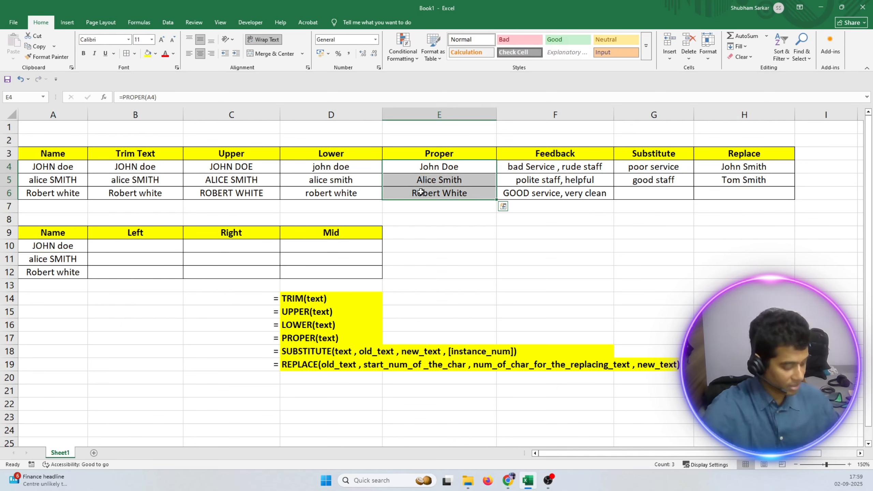
key(ctrl+c)
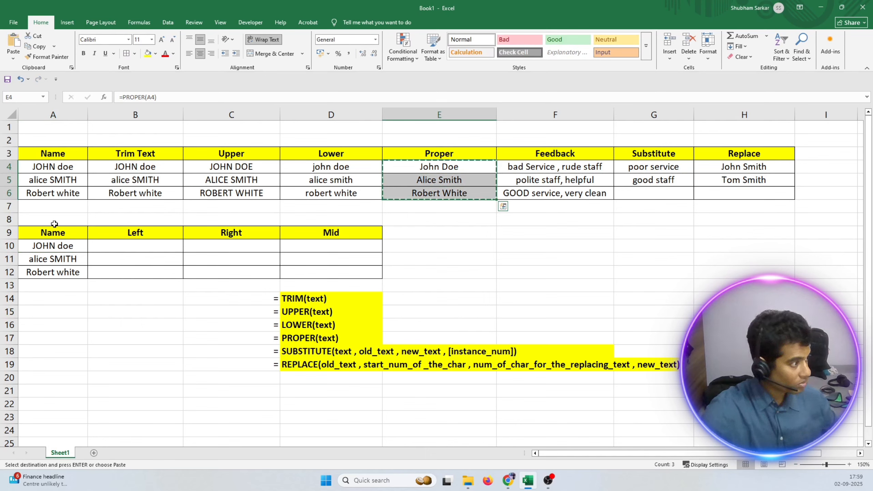
click(53, 245)
key(ctrl+v)
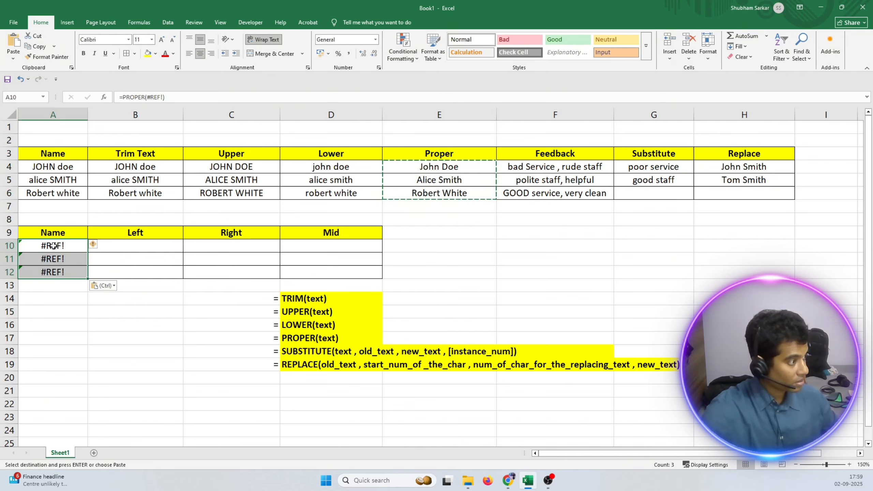
click(54, 297)
click(45, 248)
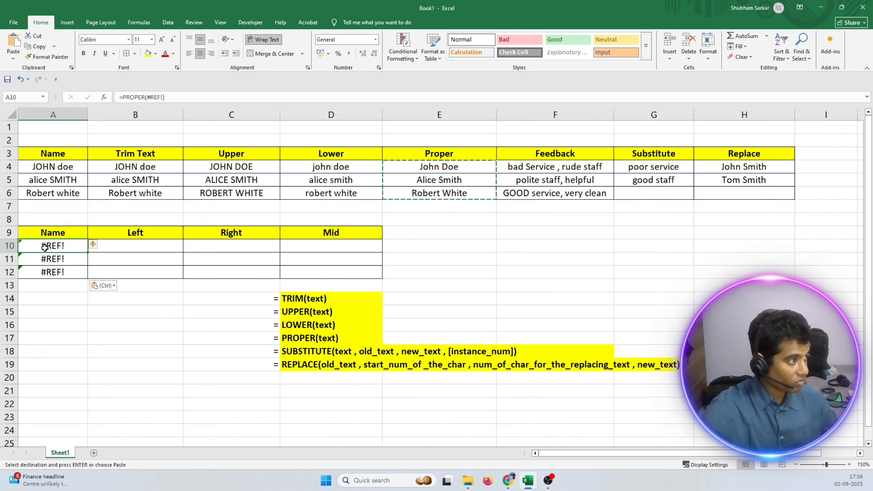
key(ctrl+z)
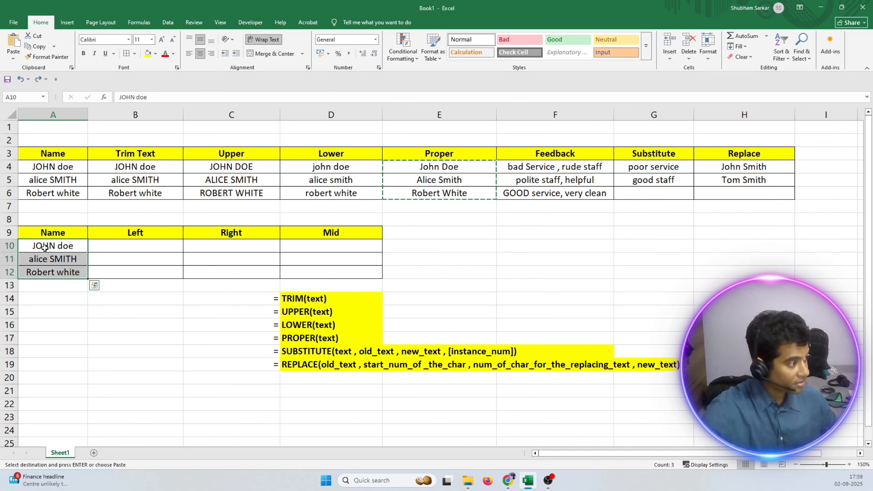
Replace the PROPER formulas in E4:E6 with their plain values in place, and check that E4 holds plain text.
click(77, 315)
drag(436, 182, 443, 194)
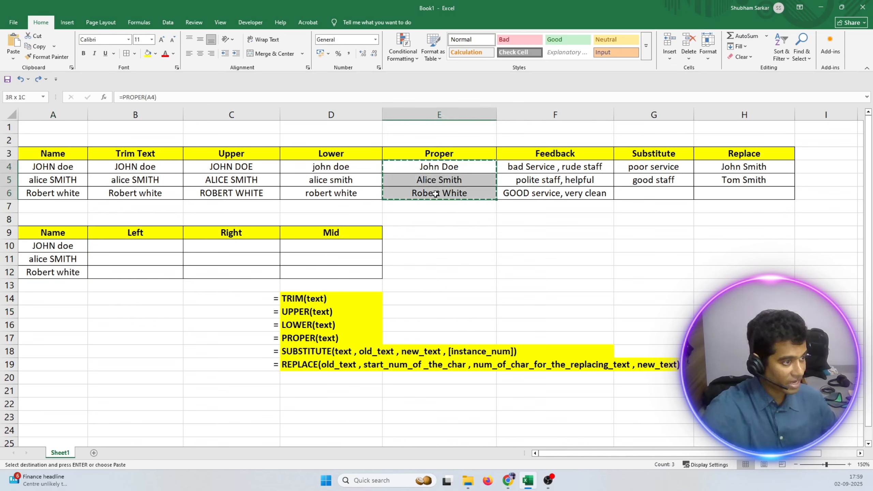
key(ctrl+v)
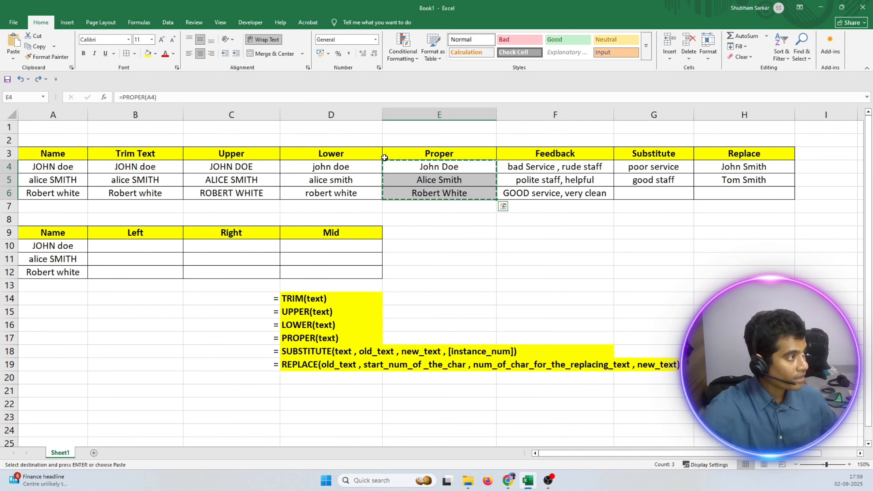
right_click(421, 167)
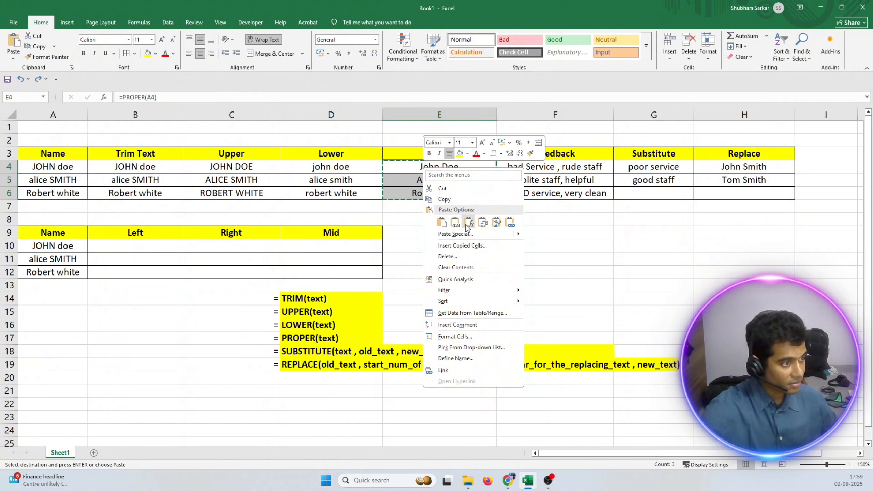
click(471, 235)
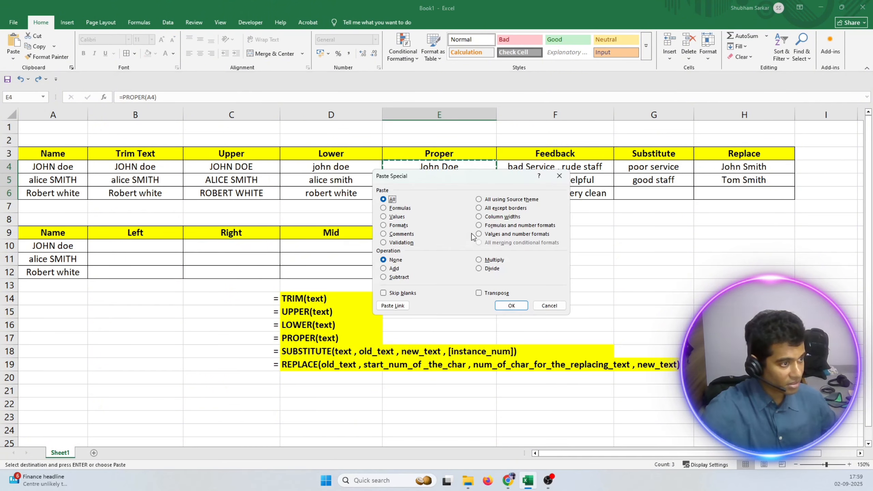
click(394, 217)
click(512, 304)
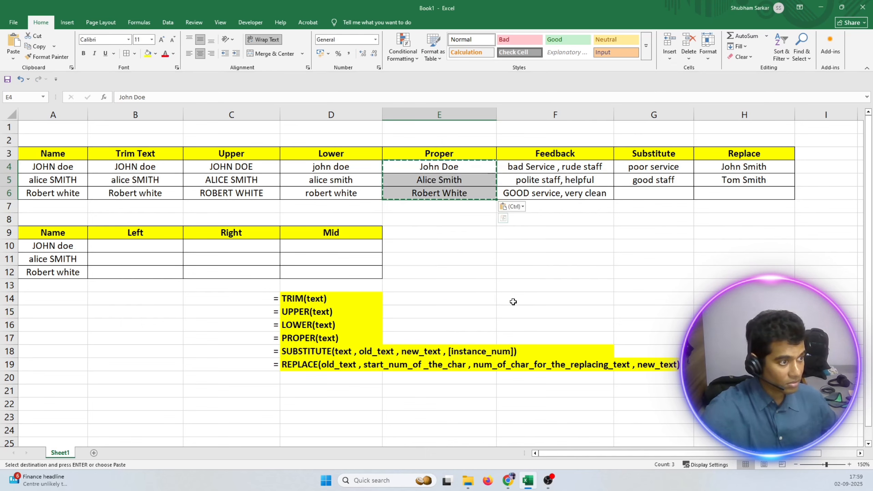
click(444, 254)
double_click(418, 171)
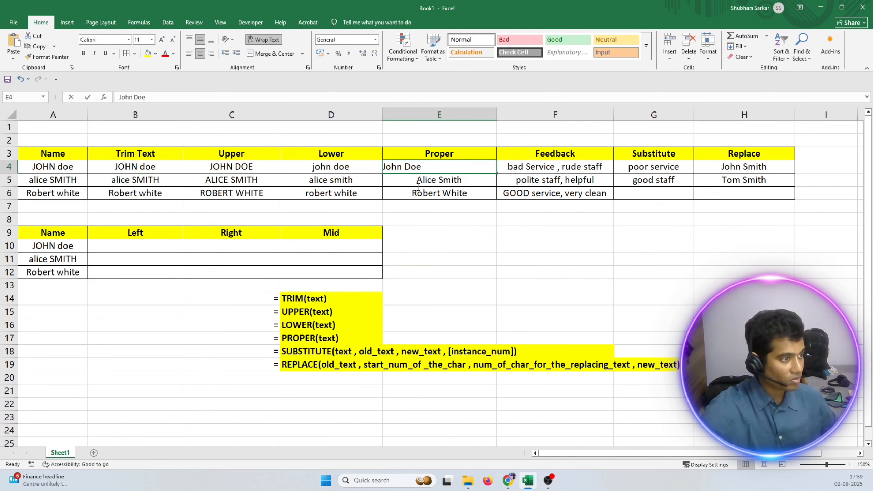
click(432, 222)
Copy the Proper column values E4:E6 into the second table's Name column, A10:A12.
drag(418, 168, 420, 193)
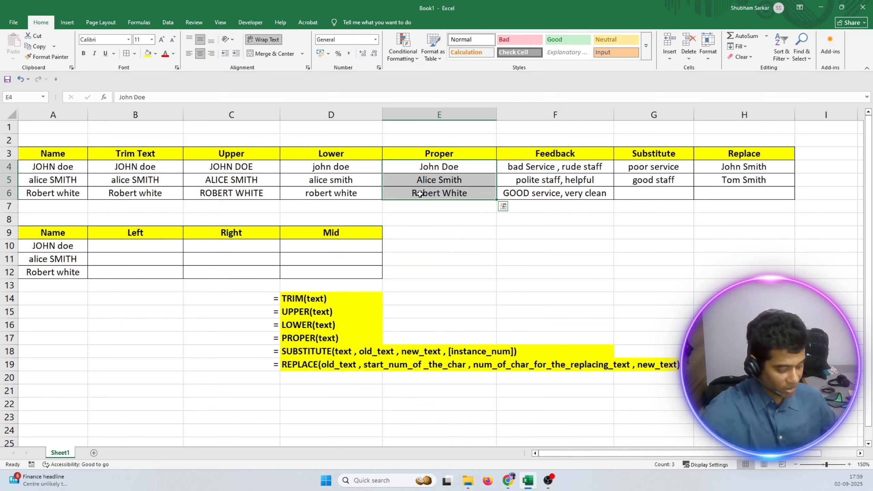
key(ctrl+c)
drag(43, 246, 46, 274)
key(ctrl+v)
click(49, 308)
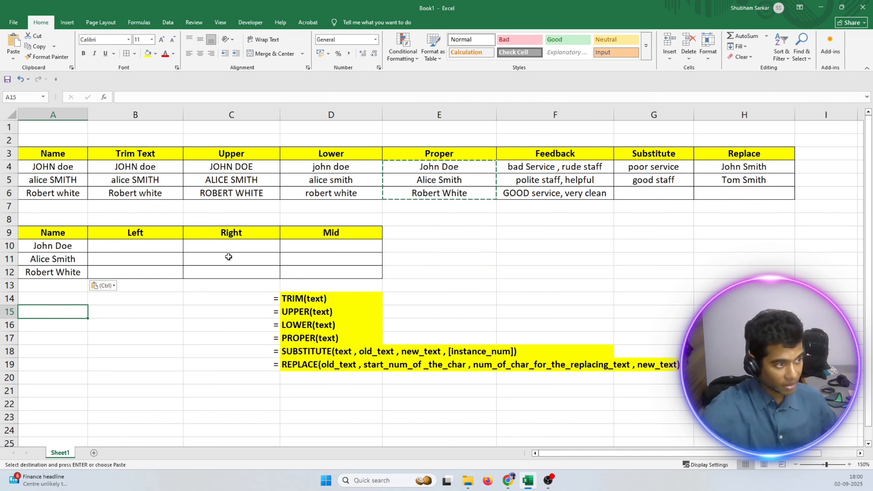
Replace the static text in E4 with the formula =PROPER(A4).
click(440, 238)
click(428, 167)
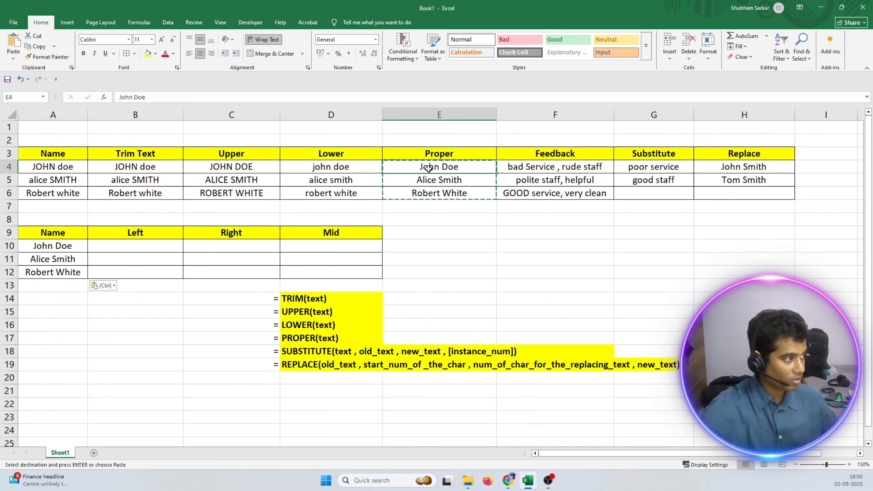
key(Escape)
double_click(460, 167)
key(BackSpace)
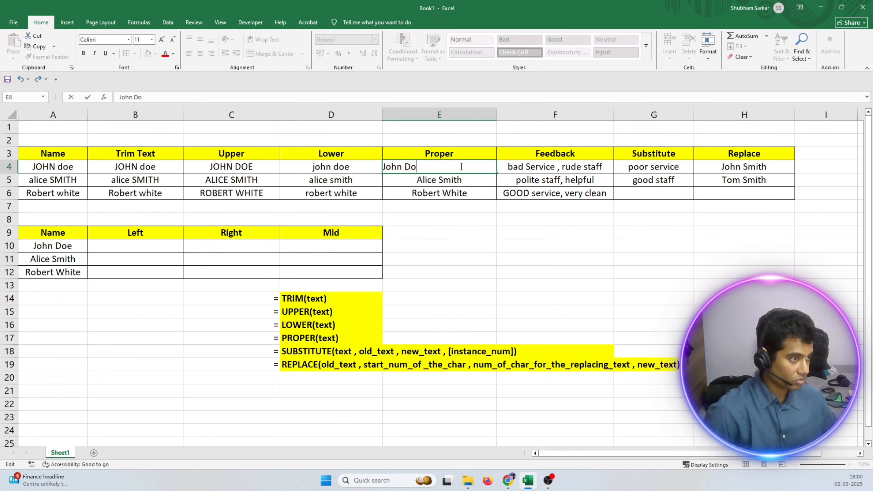
key(BackSpace)
key(BackSpace)
key(BackSpace)
key(BackSpace)
key(BackSpace)
key(BackSpace)
key(BackSpace)
text(=prop)
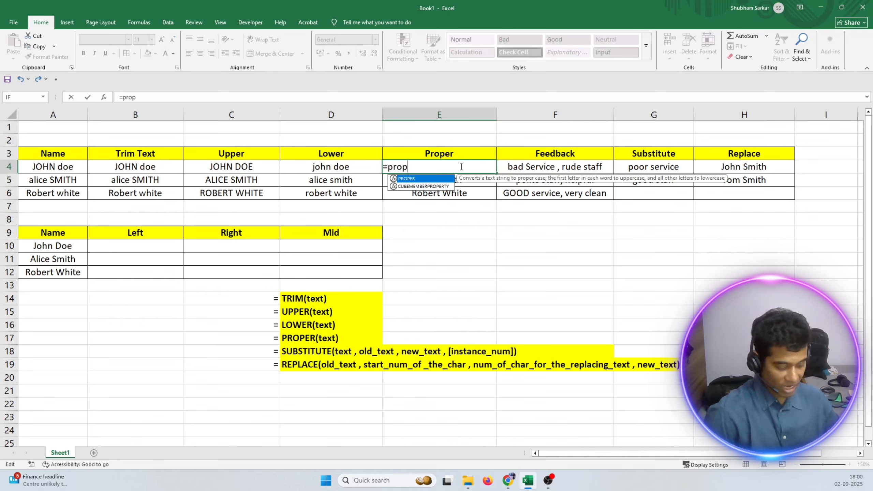
key(Tab)
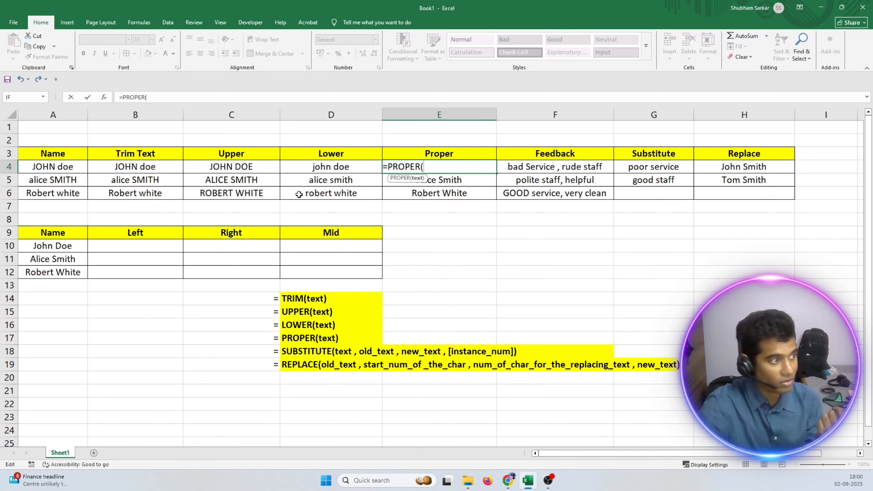
click(54, 167)
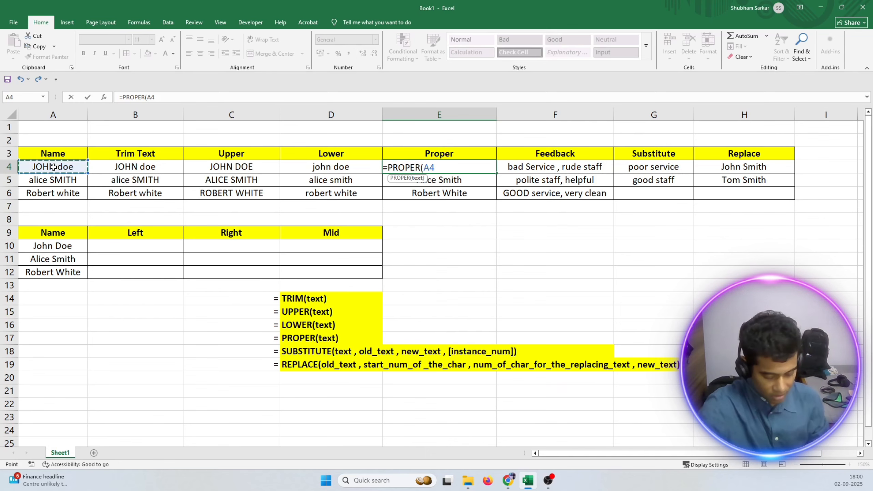
text())
key(ctrl+Return)
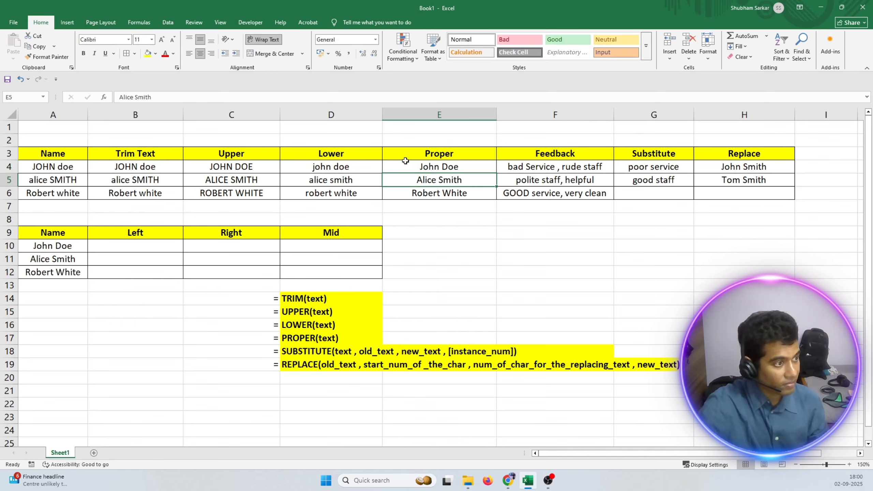
Fill the PROPER formula from E4 down to E6 and check the formula in each Proper cell.
double_click(493, 171)
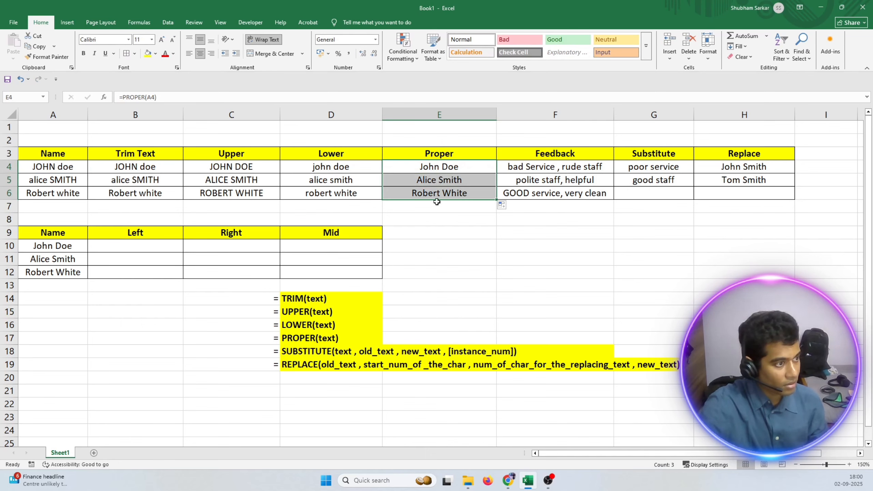
click(444, 217)
click(435, 182)
click(434, 194)
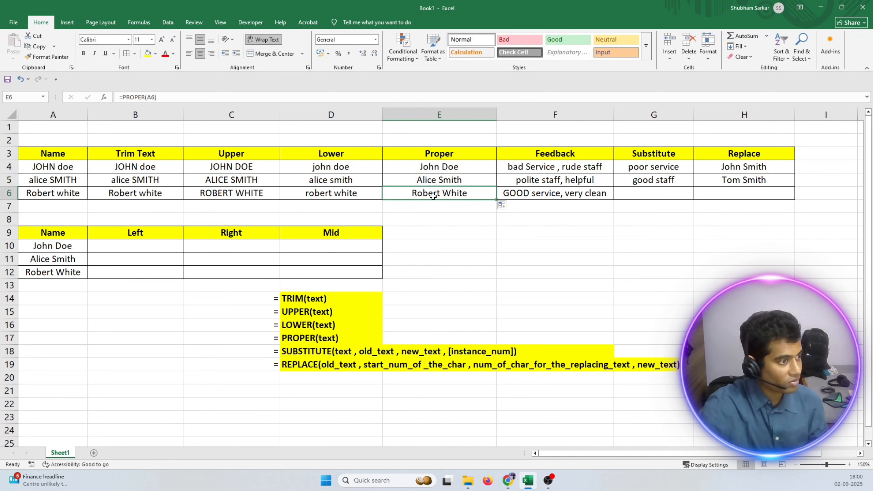
click(431, 168)
click(430, 180)
click(429, 194)
click(426, 179)
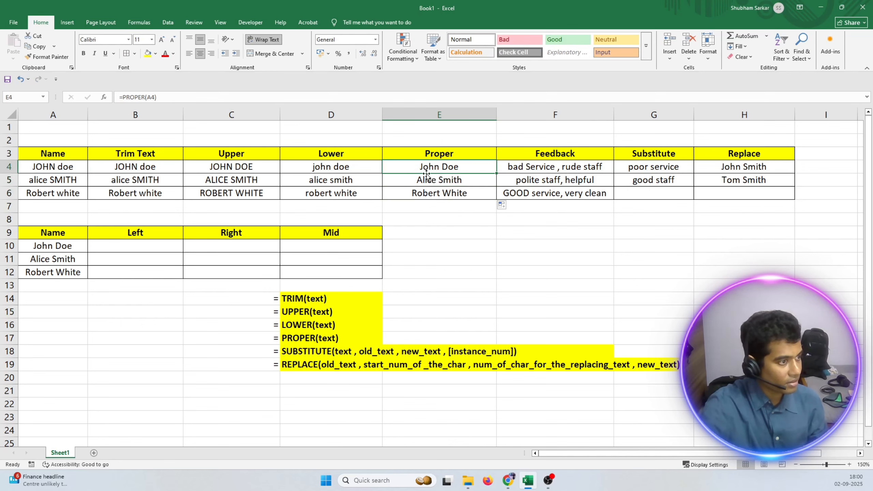
click(426, 191)
click(424, 166)
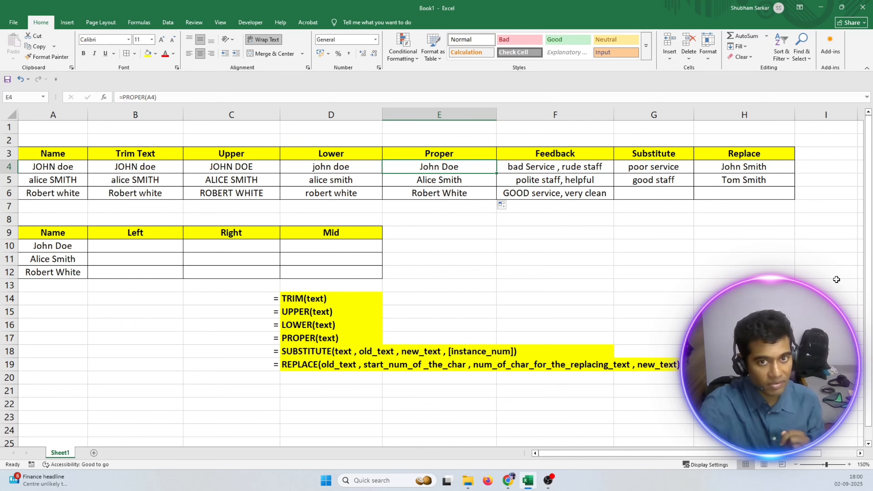
Review the names in A10:A12 of the second table and select the first empty cell of the Left column.
click(52, 245)
click(46, 260)
click(46, 272)
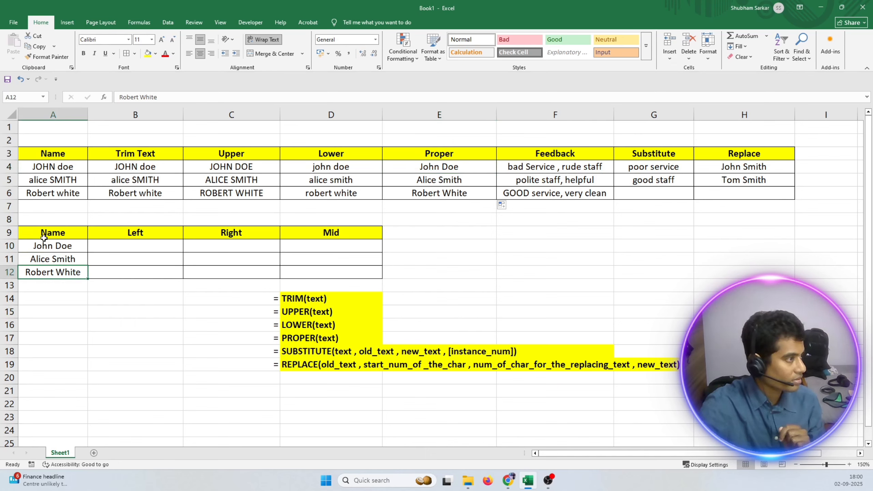
drag(44, 245, 46, 273)
click(117, 250)
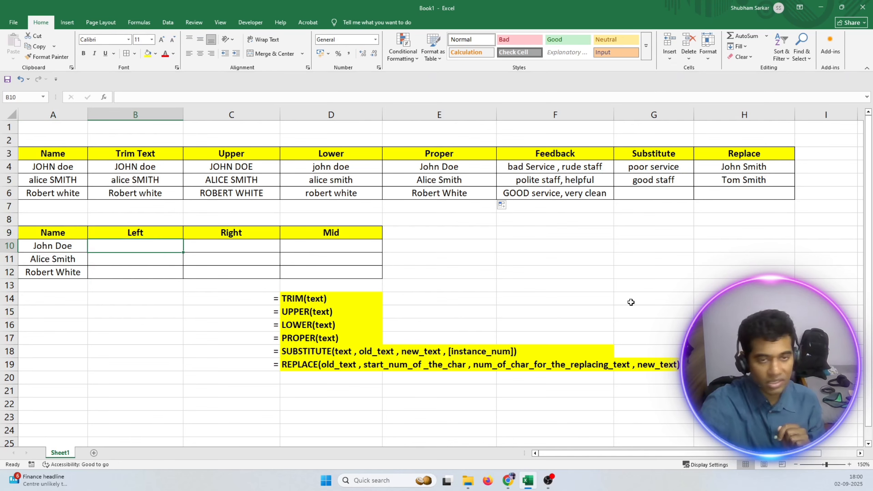
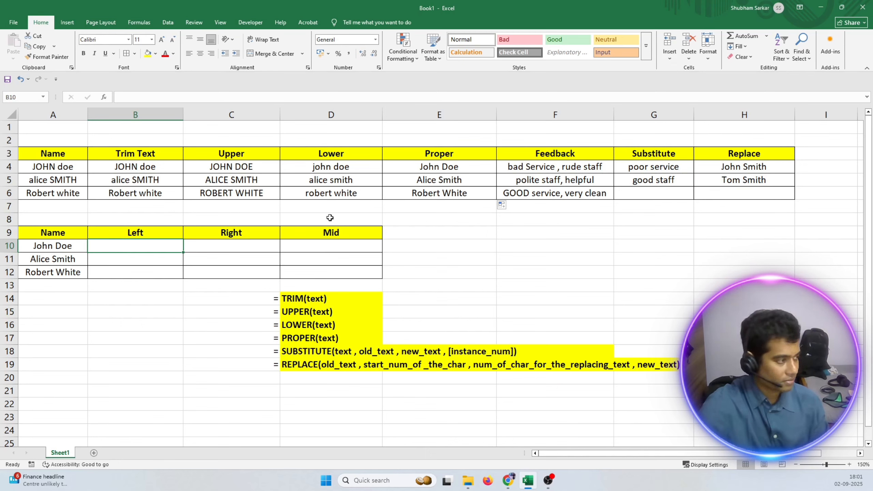
Start the LEFT syntax note in row 20 with = in C20 and bold LEFT(text , in D20.
click(278, 376)
text(=)
key(Return)
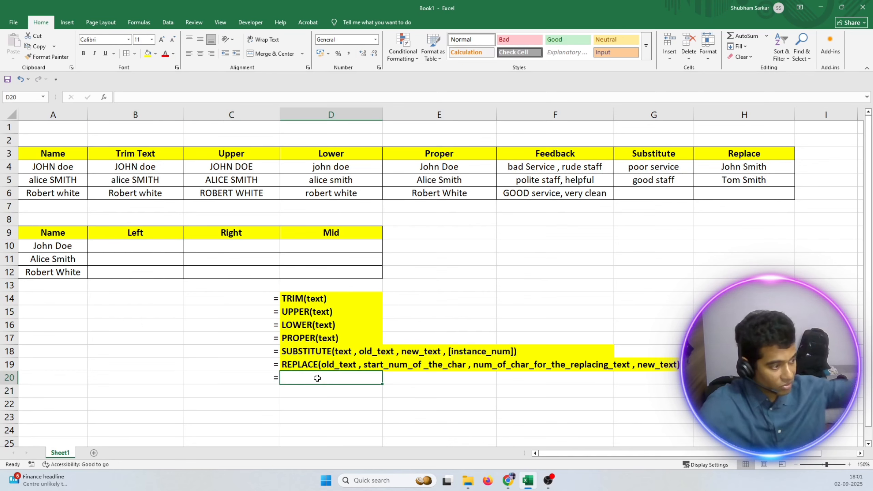
click(315, 378)
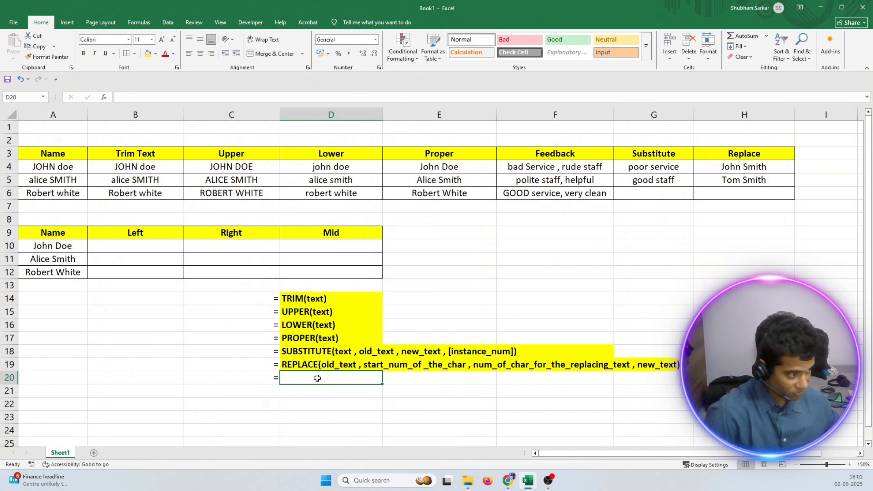
key(ctrl+b)
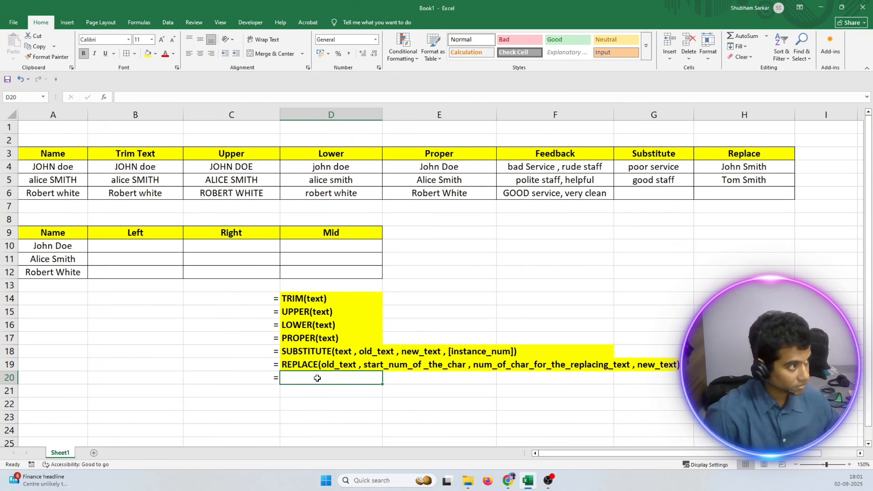
text(LEFT)
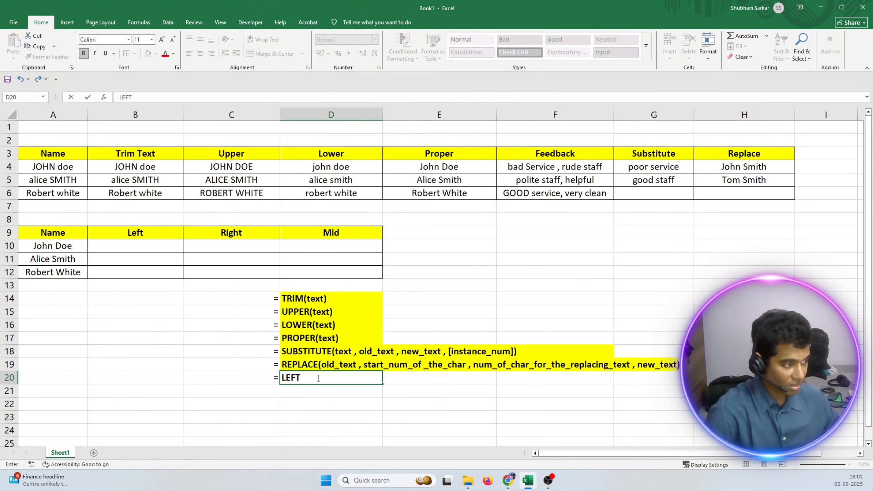
text(()
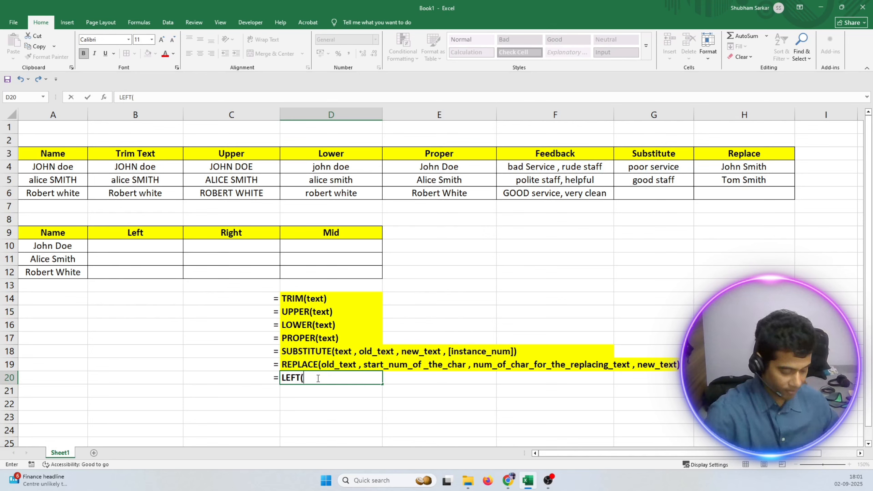
text(E)
key(BackSpace)
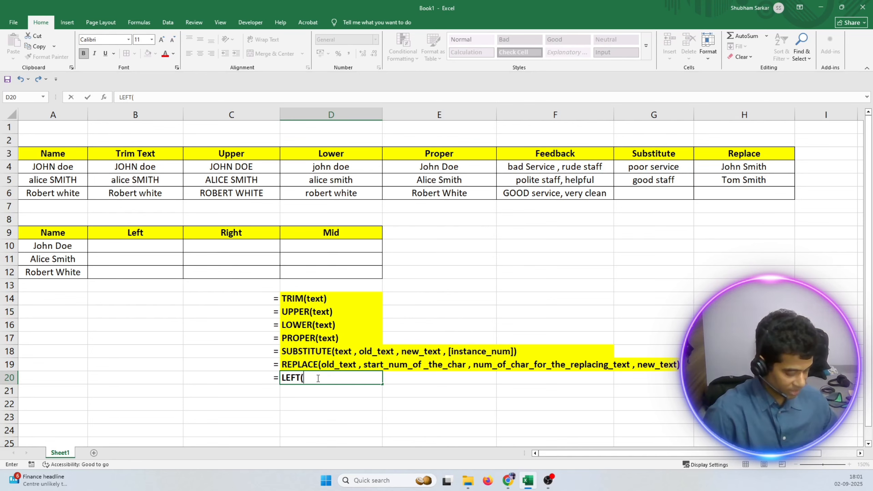
text(text ,)
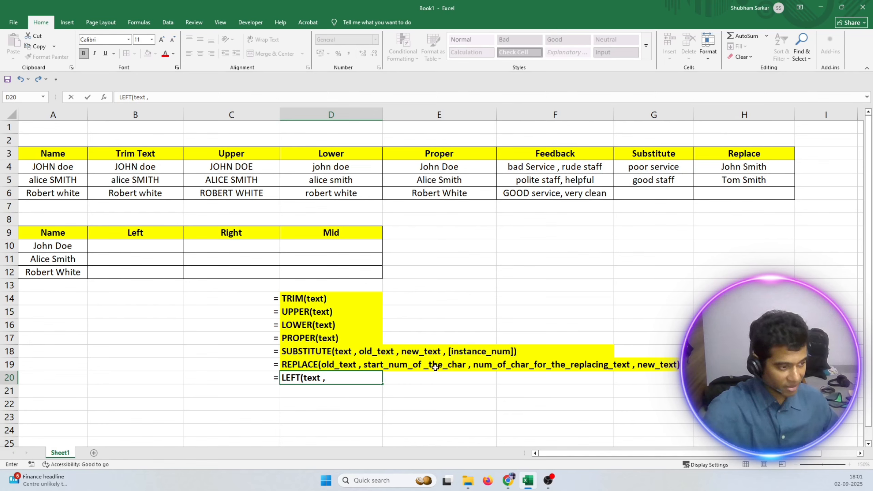
click(474, 367)
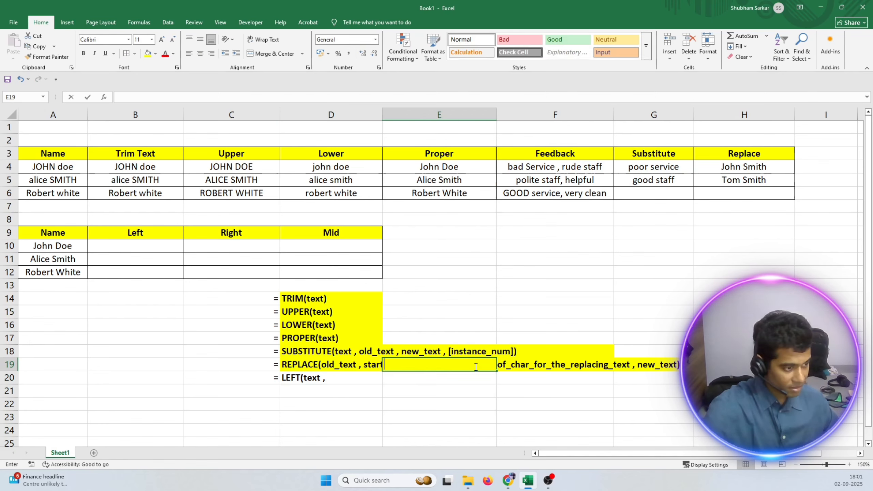
click(506, 382)
click(343, 366)
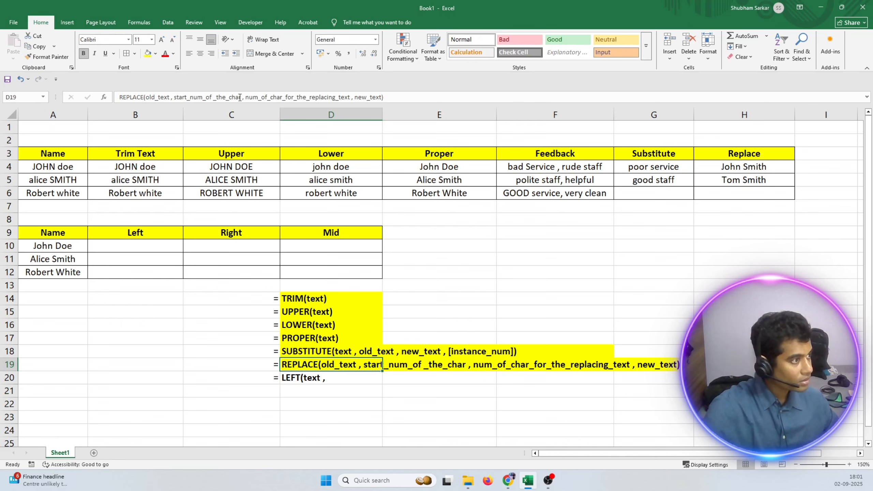
drag(245, 97, 351, 98)
key(super+c)
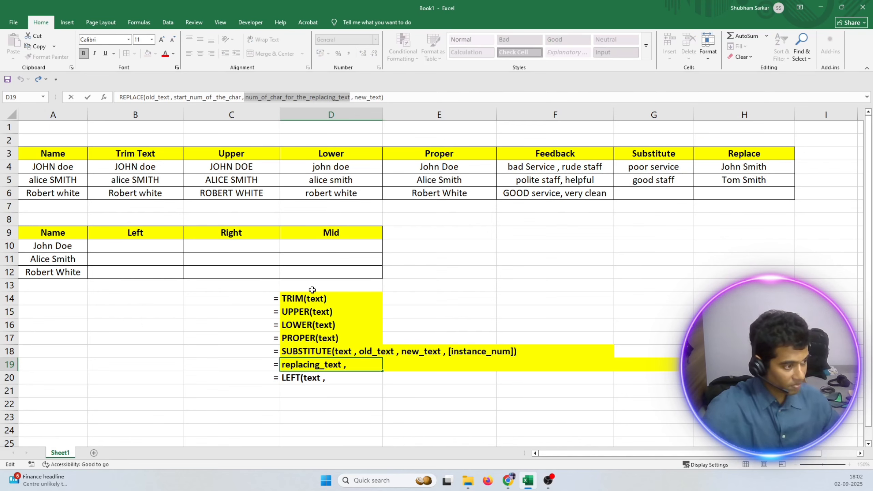
double_click(337, 378)
key(super+v)
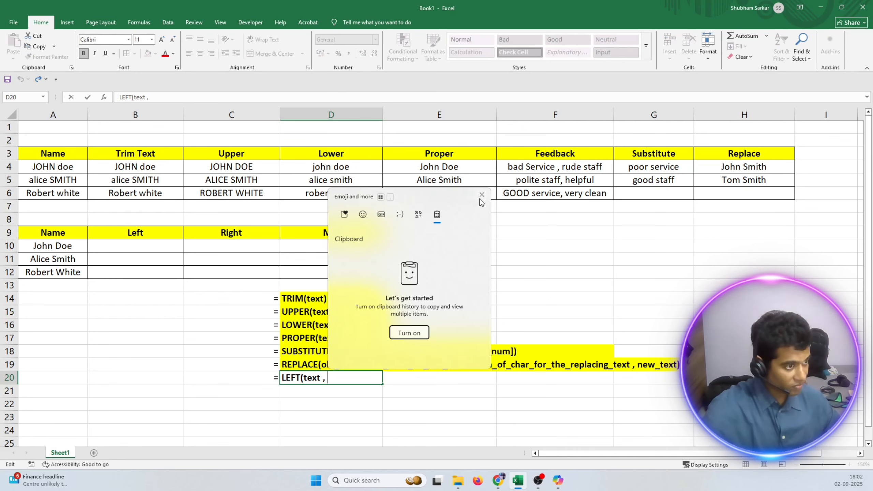
click(481, 194)
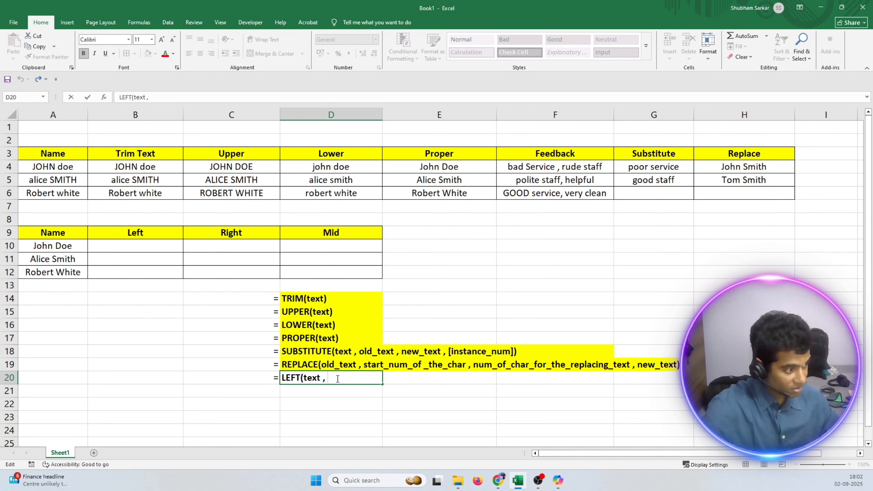
Copy the argument num_of_char_for_the_replacing_text from the REPLACE syntax in D19 to the end of the LEFT note in D20.
click(443, 366)
click(329, 363)
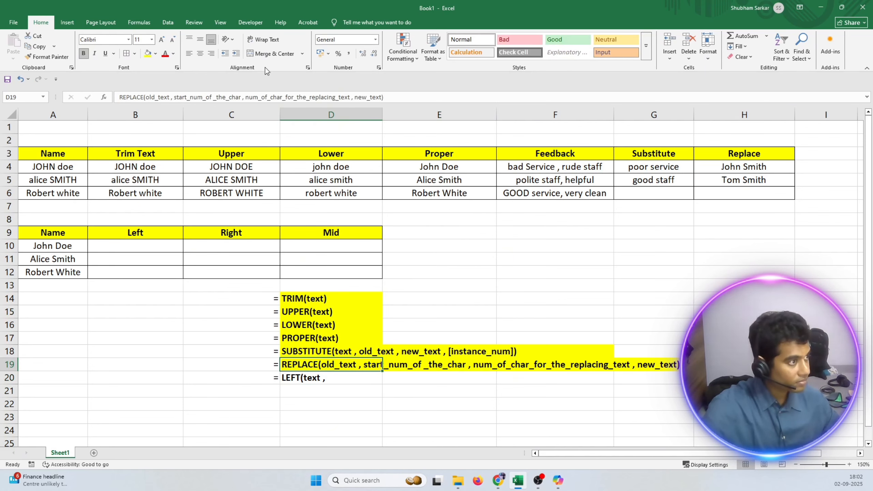
drag(246, 97, 352, 99)
key(ctrl+c)
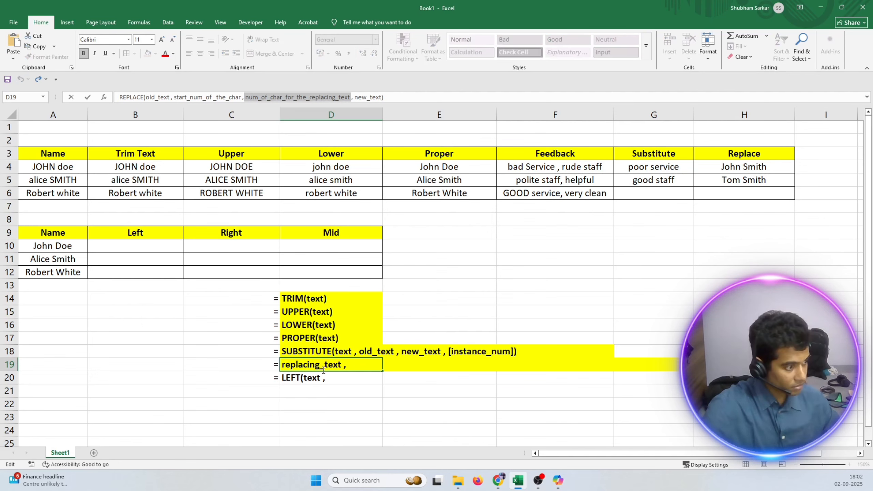
click(331, 378)
double_click(331, 378)
key(ctrl+v)
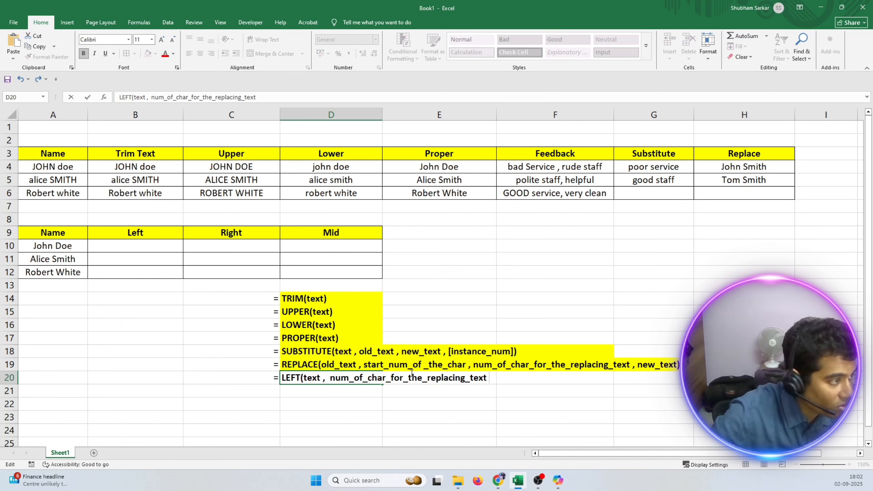
Remove "replacing_" from the pasted argument and close the parenthesis so D20 reads LEFT(text , num_of_char_for_the_text).
drag(215, 96, 245, 97)
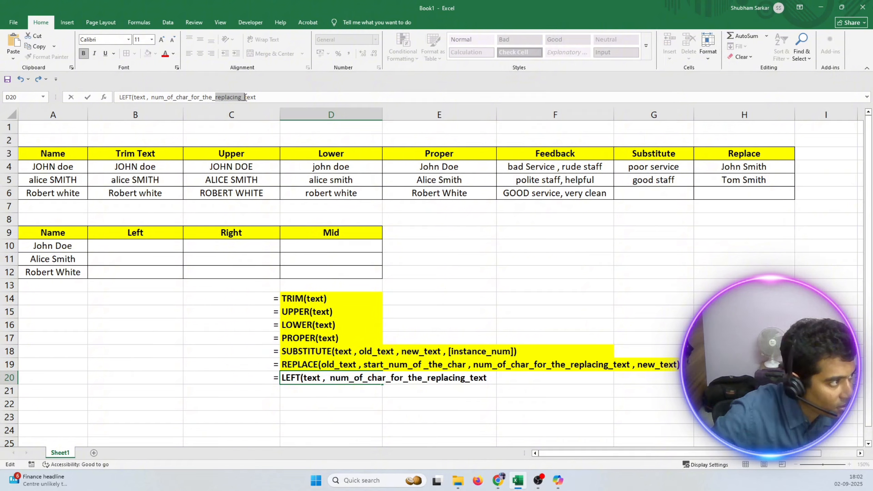
key(BackSpace)
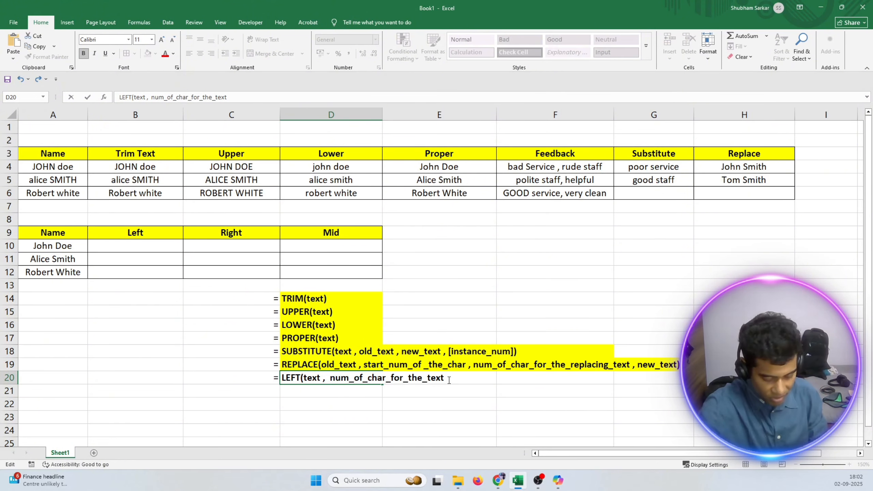
text())
key(Return)
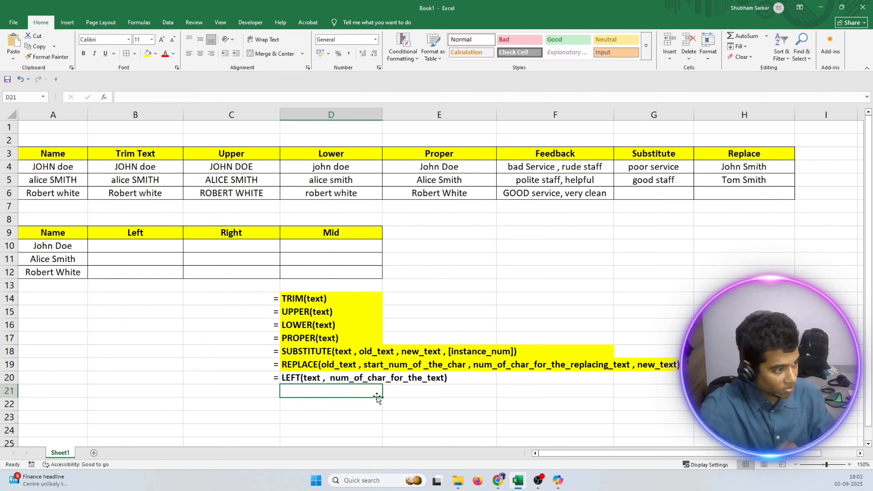
Highlight the LEFT syntax note across D20:E20 with the yellow fill colour.
drag(301, 379, 412, 385)
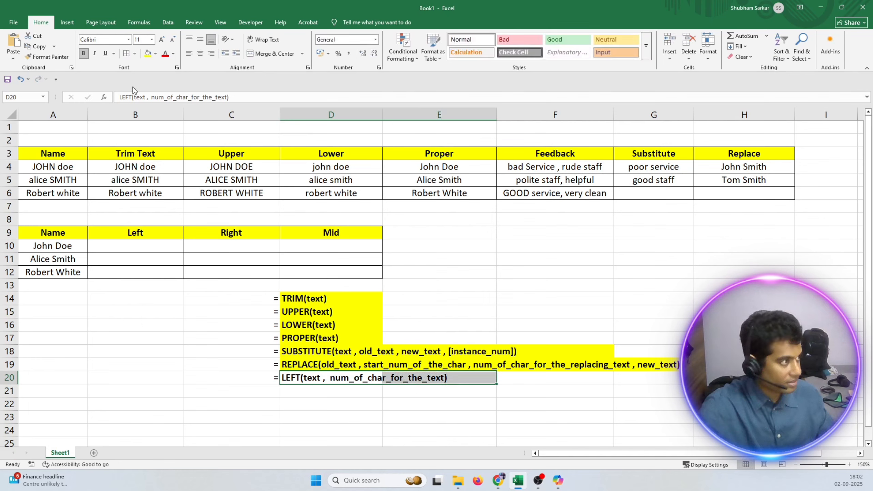
click(147, 54)
click(384, 402)
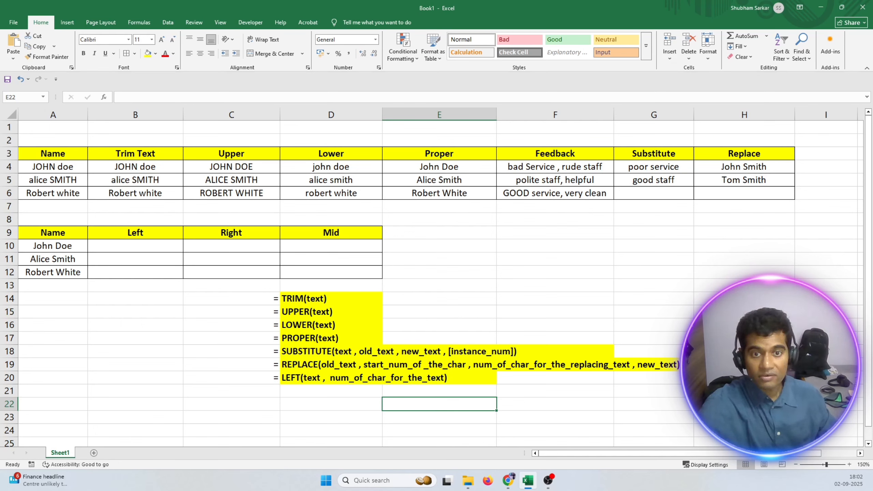
Enter the formula =LEFT(A10, 4) in B10 and centre the second table's cells B10:D12 horizontally.
click(119, 246)
double_click(119, 246)
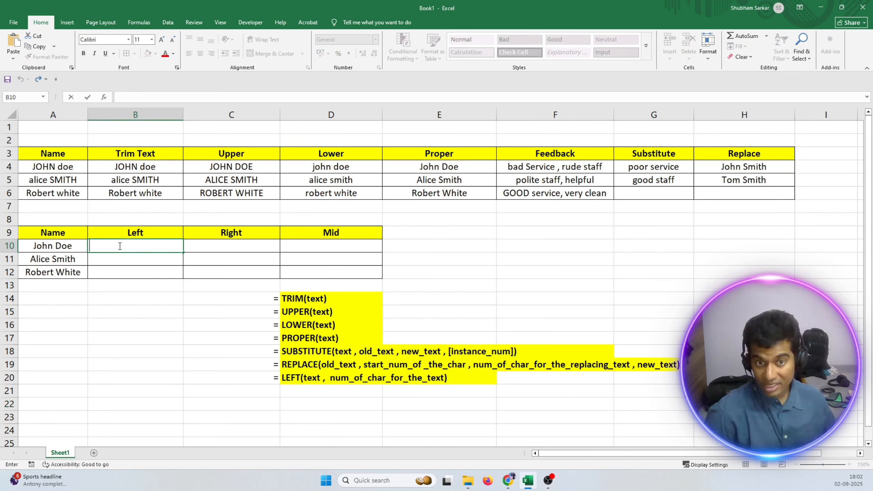
text(=)
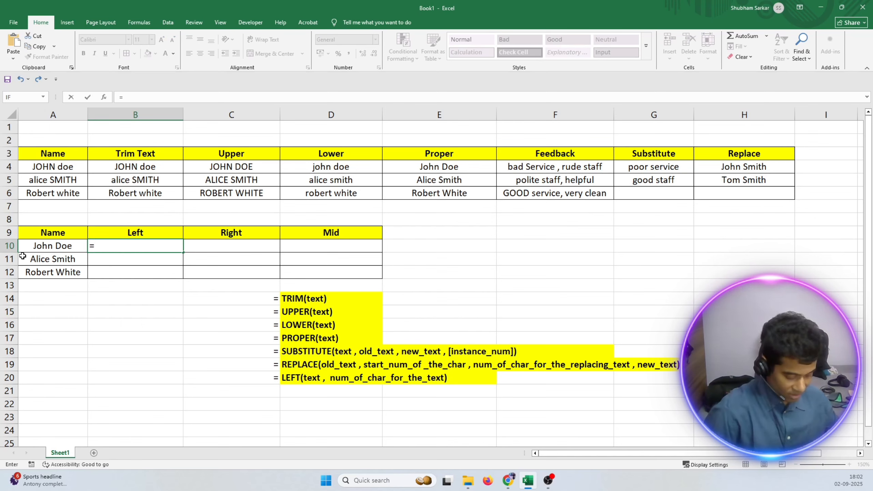
text(left()
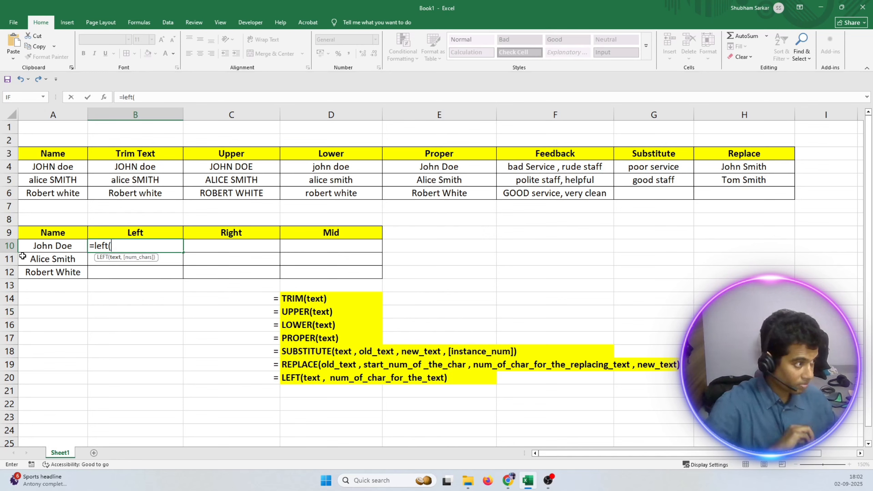
click(50, 246)
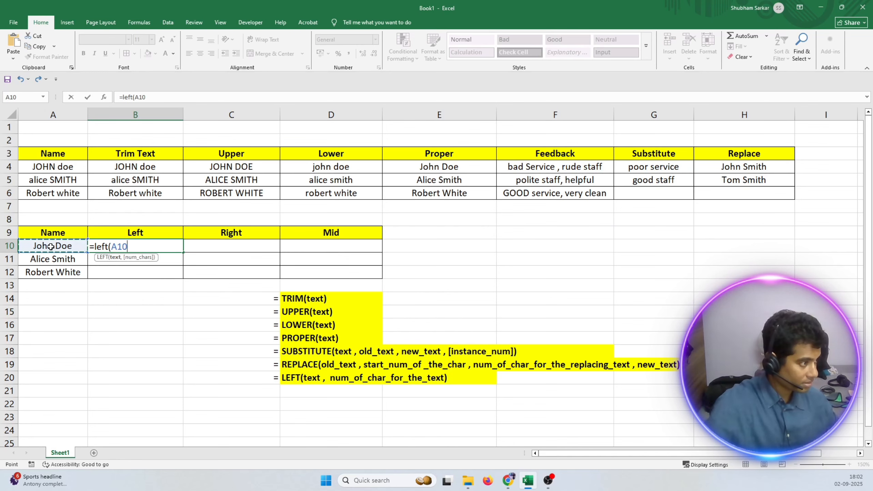
text(, 4)
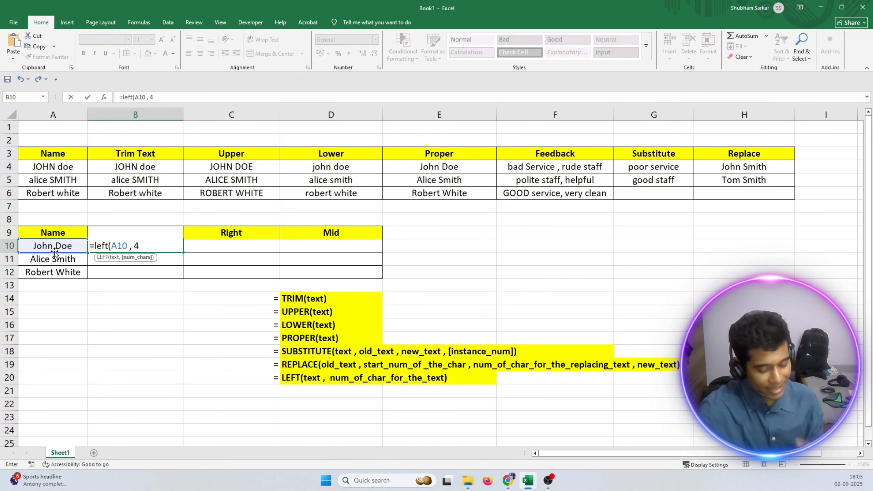
text())
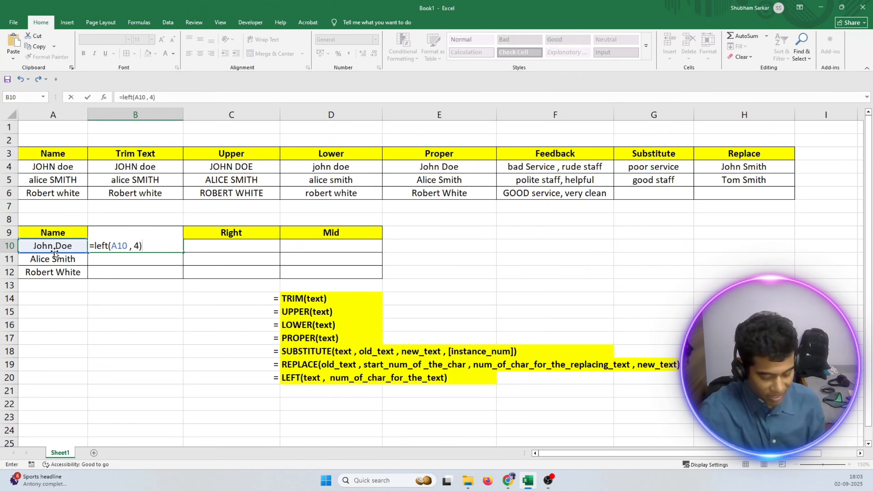
key(Return)
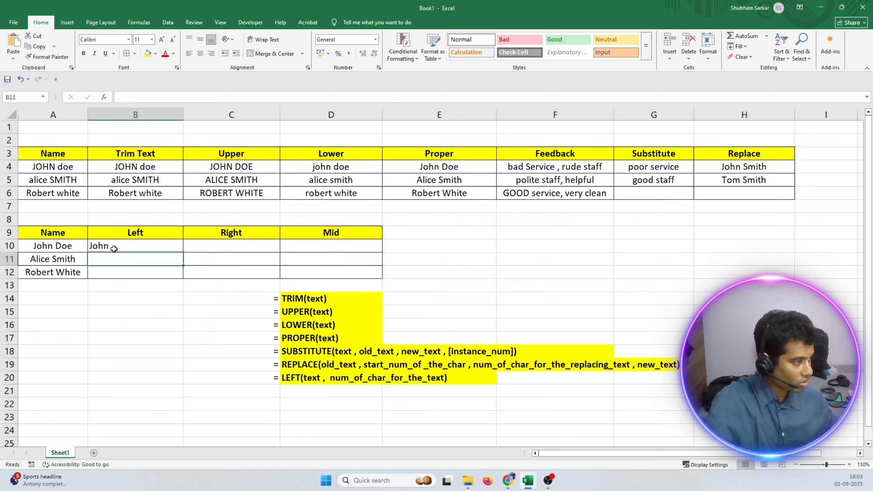
drag(114, 248, 318, 267)
click(200, 53)
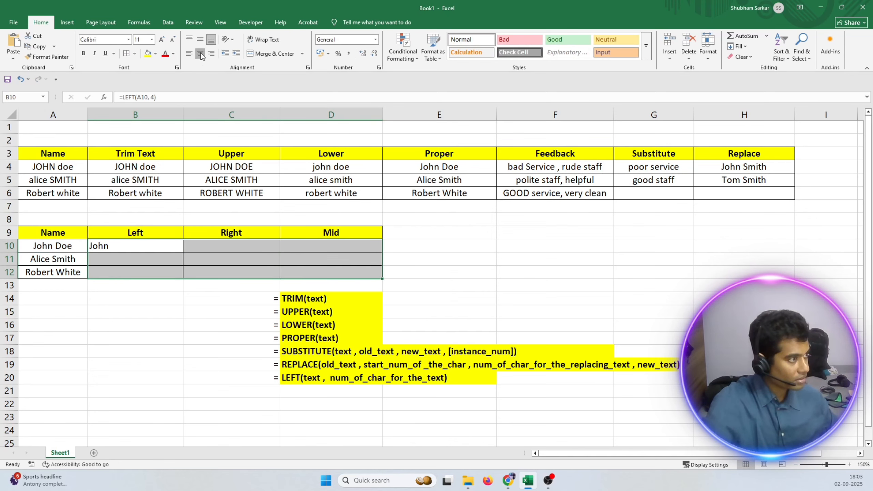
Enter the formula =LEFT(A11, 5) in B11 of the Left column.
click(130, 261)
double_click(130, 261)
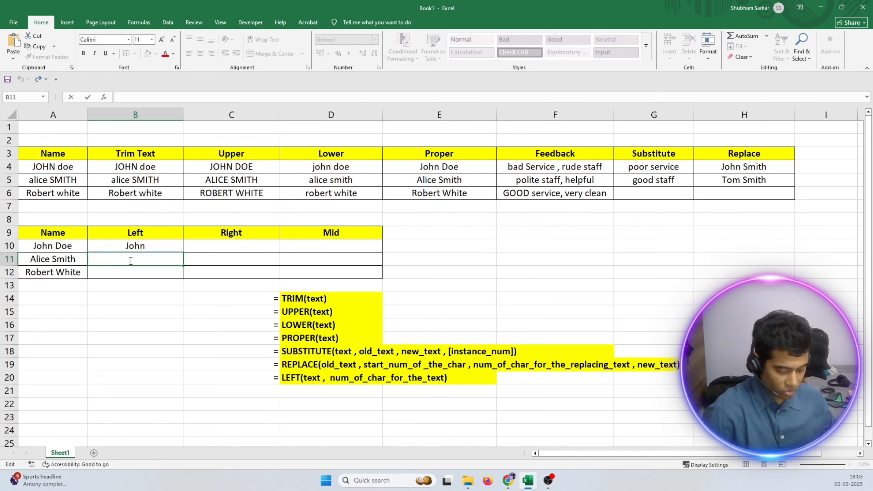
text(=left)
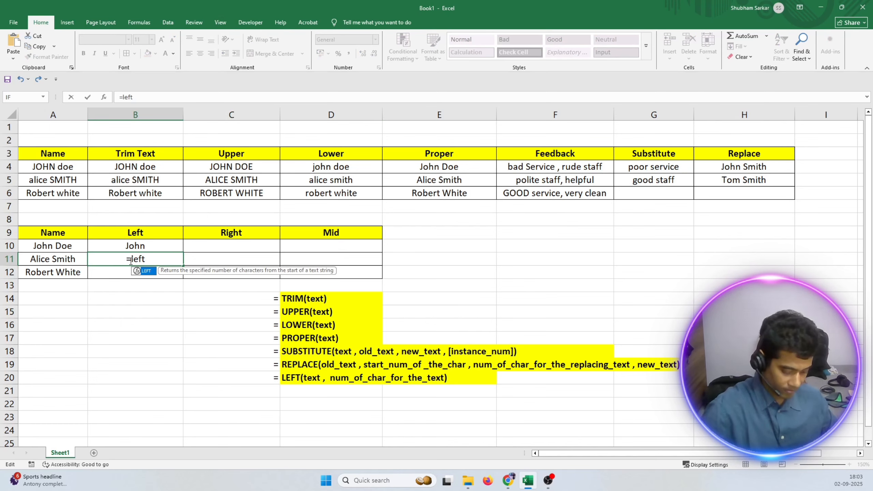
text(()
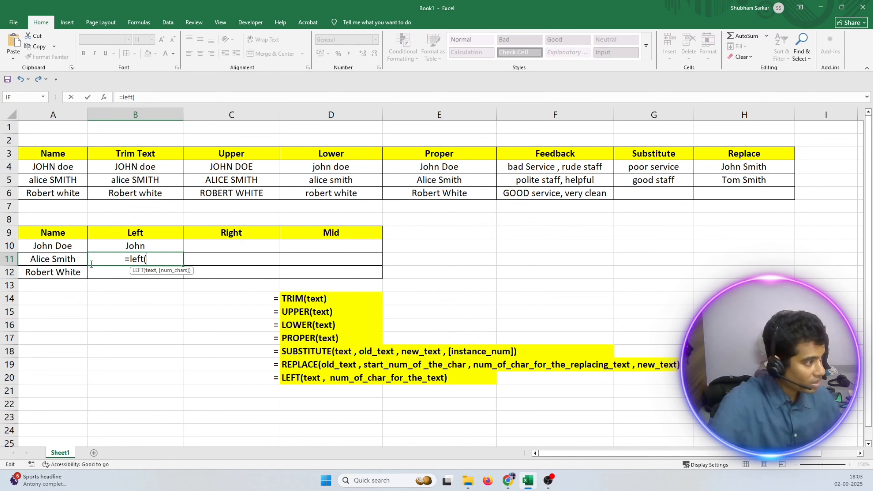
click(74, 261)
text(,)
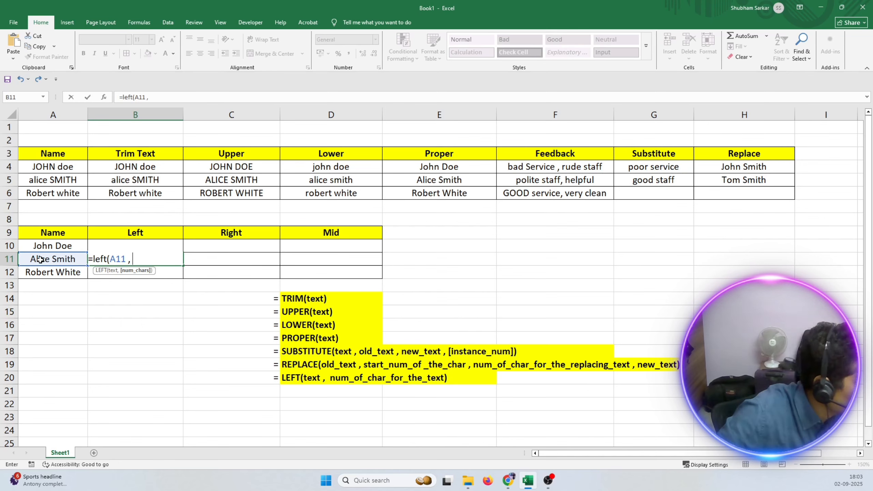
text( 5))
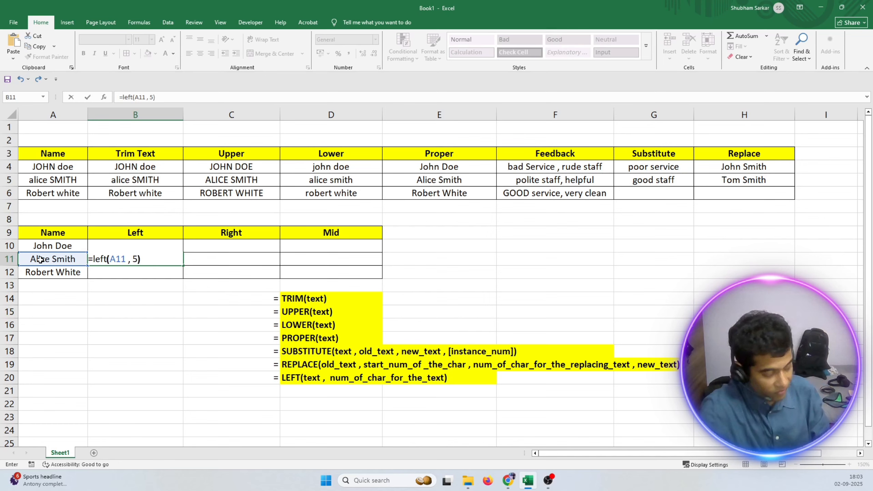
key(Return)
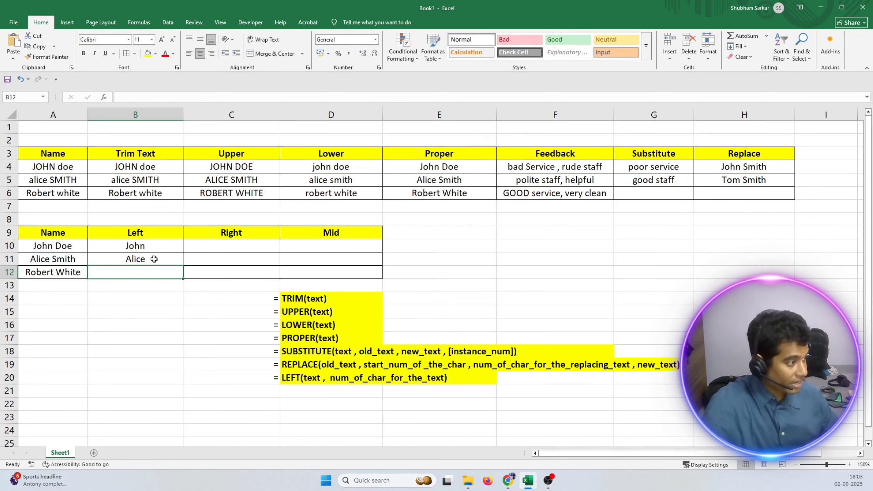
Fill the LEFT formula from B11 down into B12 of the Left column.
click(154, 259)
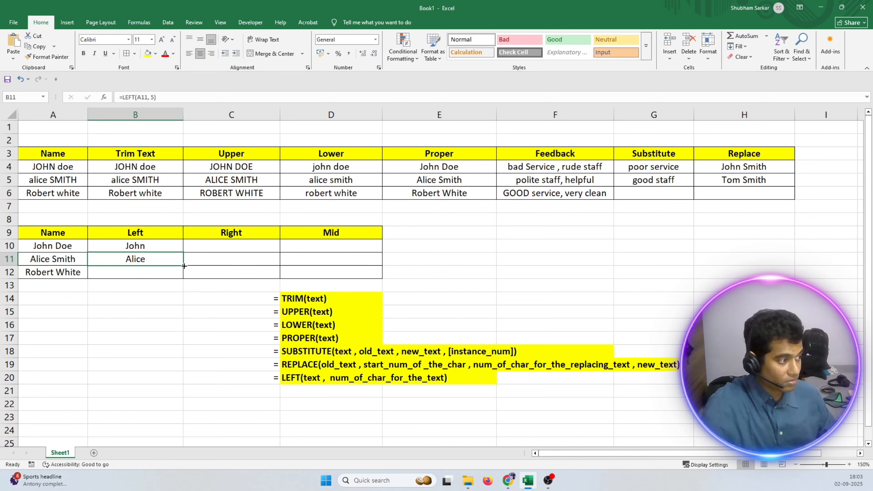
drag(184, 266, 184, 277)
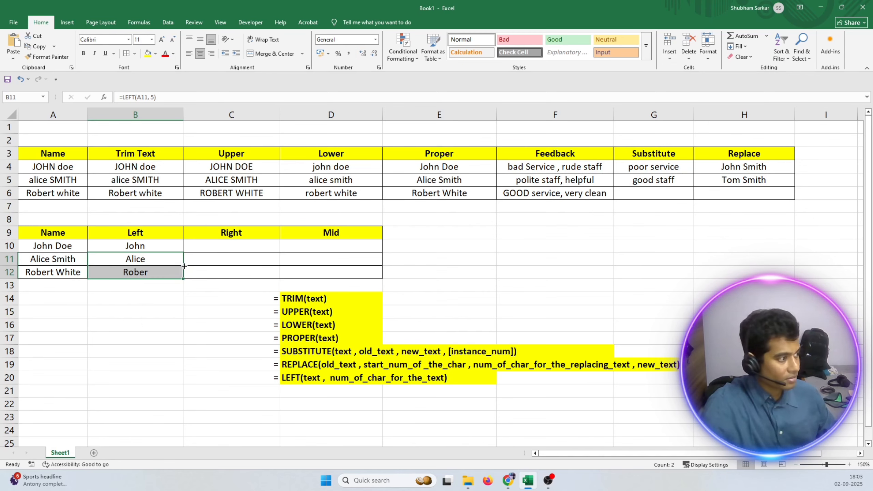
click(161, 273)
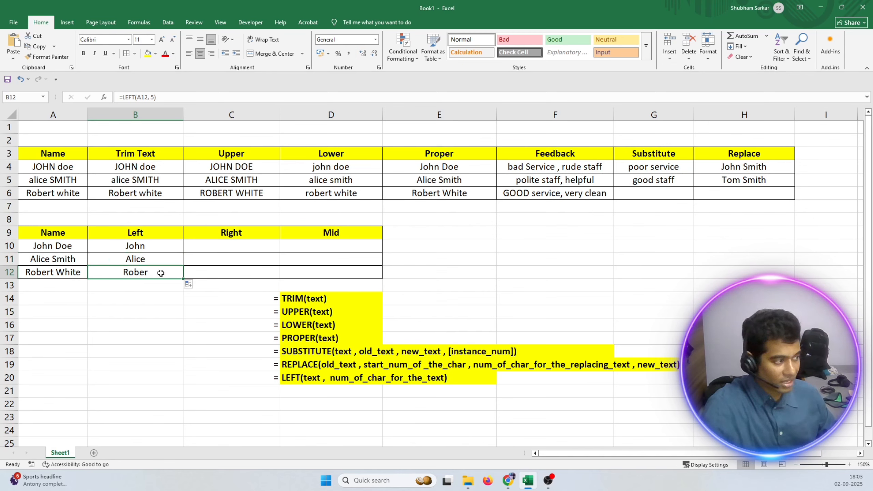
Compare the LEFT formulas in B11 and B12, looking at the number of characters each one extracts.
click(148, 260)
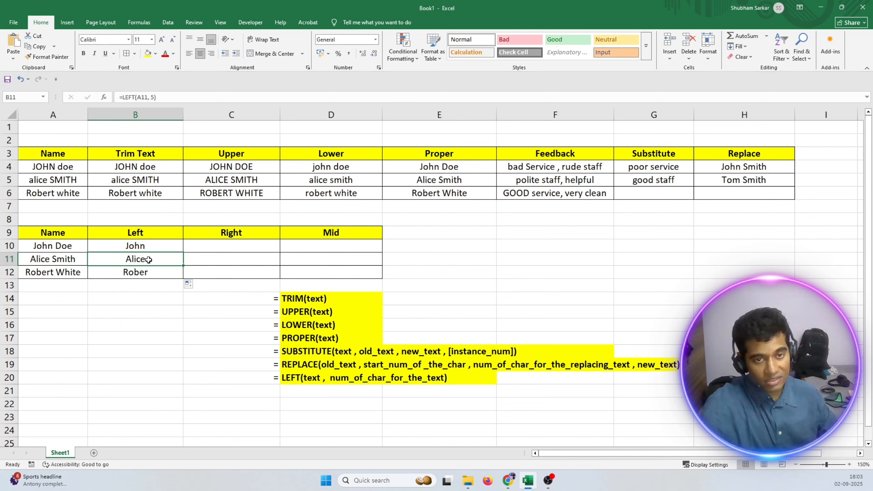
click(129, 272)
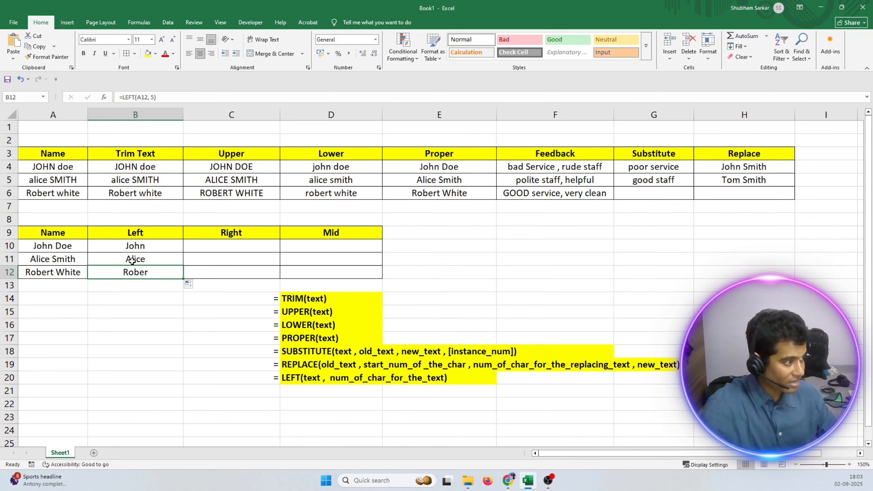
click(134, 258)
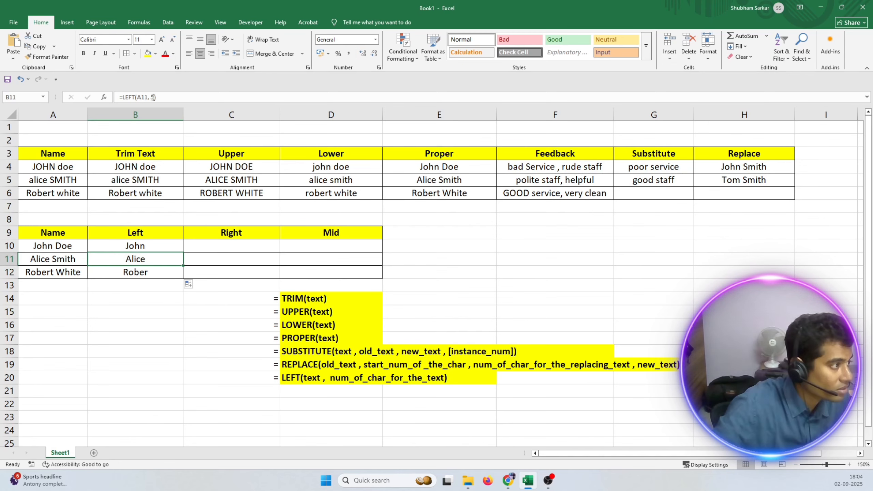
double_click(139, 258)
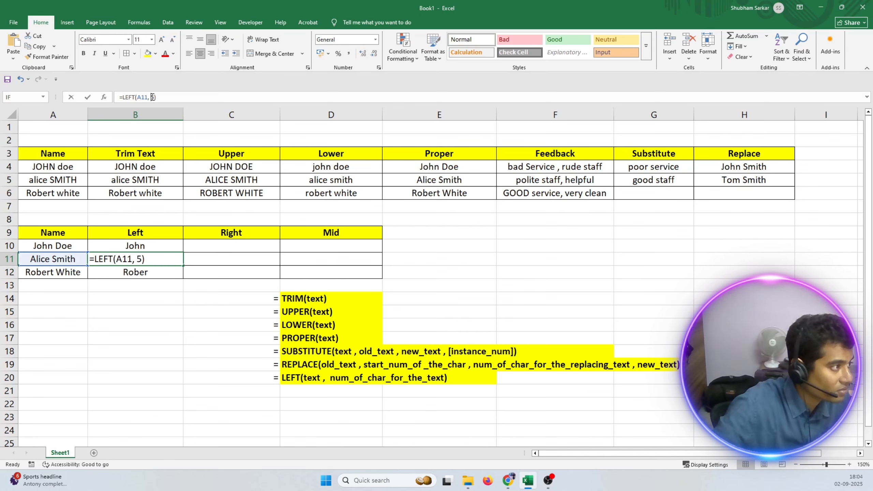
click(140, 273)
key(Escape)
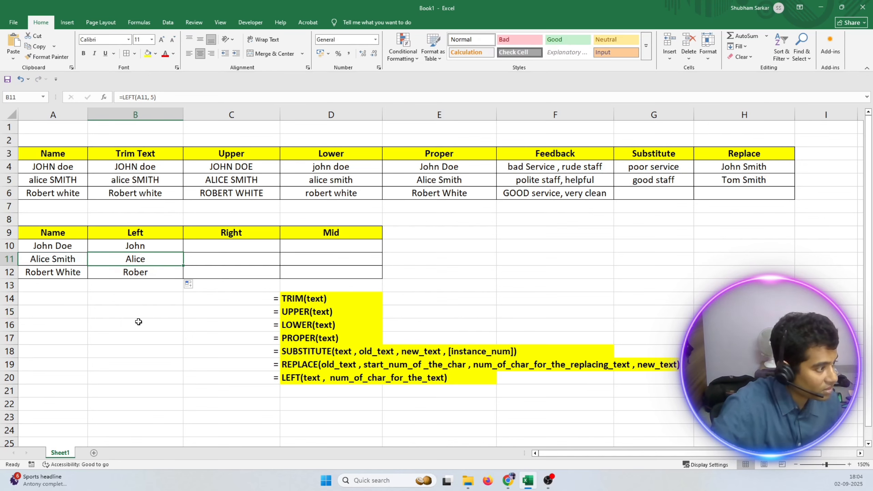
click(147, 274)
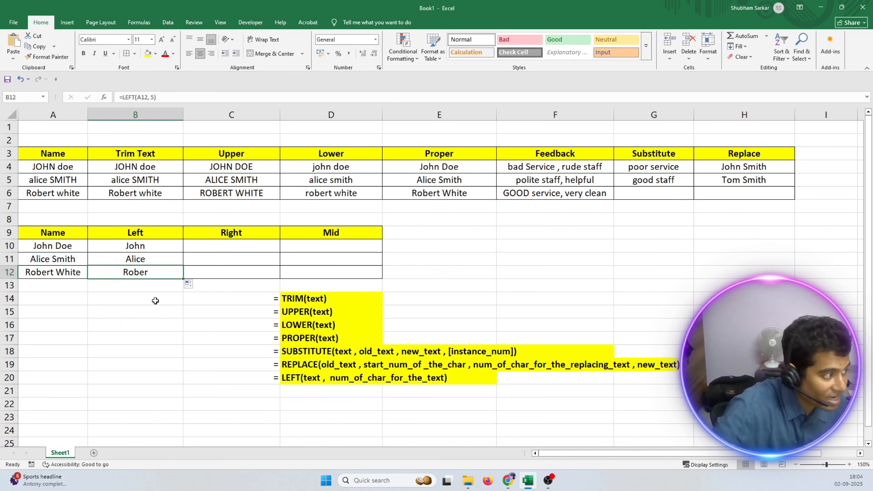
Set the character count in B12's formula to 6 so it reads =LEFT(A12, 6).
double_click(134, 272)
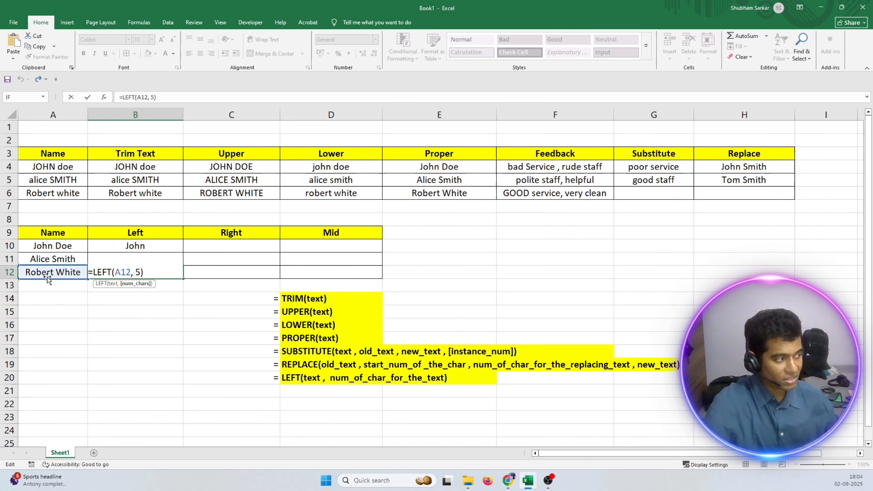
click(140, 278)
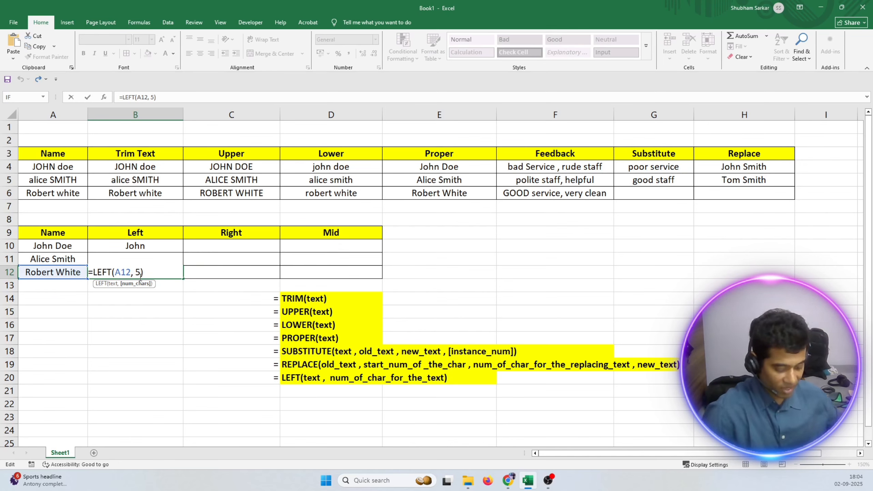
key(BackSpace)
text(6)
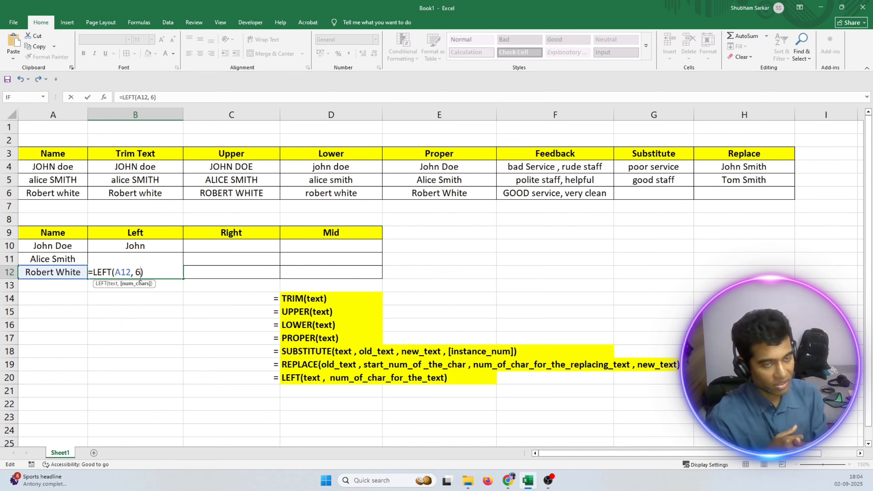
key(Return)
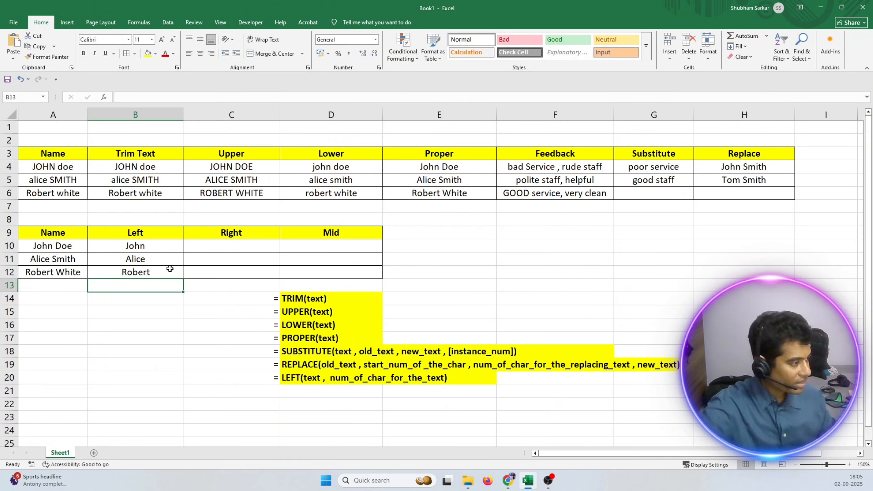
Review the LEFT formulas in B10:B12, checking the character count used for each name.
click(147, 272)
click(147, 259)
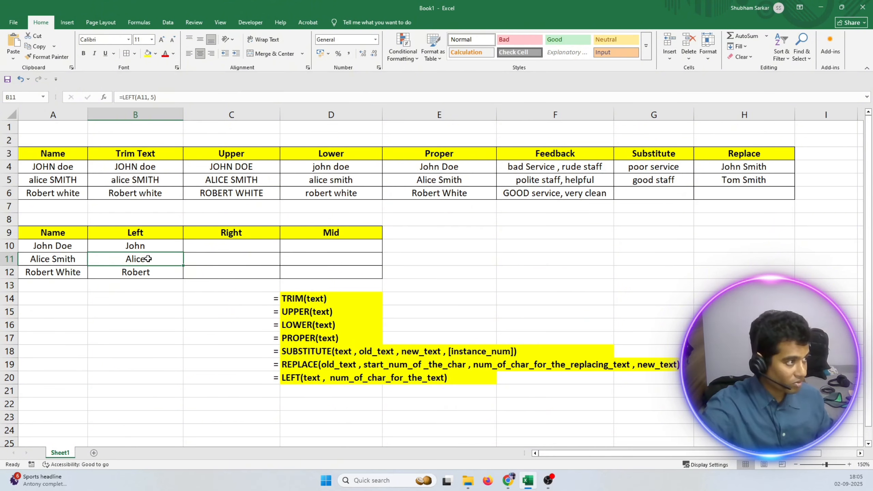
click(137, 245)
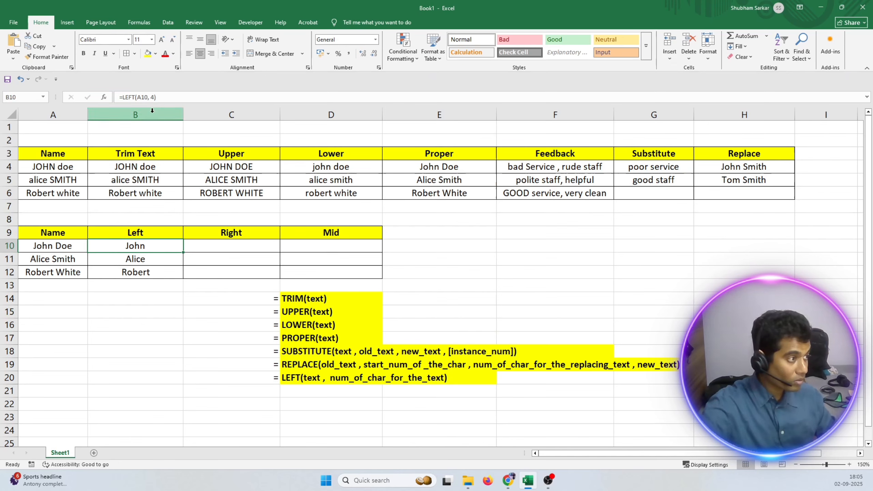
double_click(151, 97)
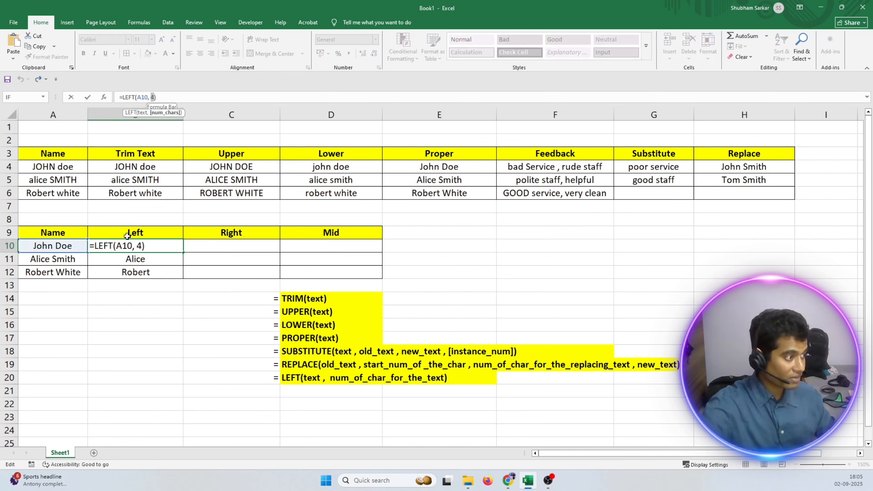
click(150, 260)
key(Escape)
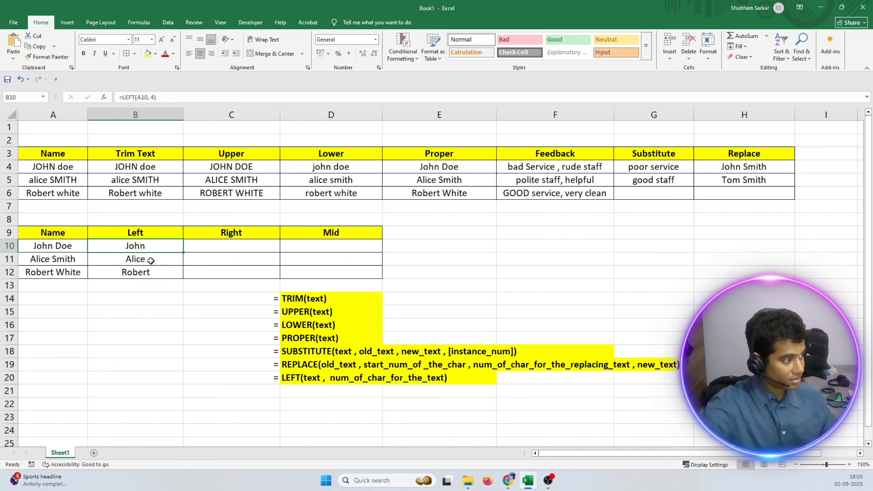
click(150, 260)
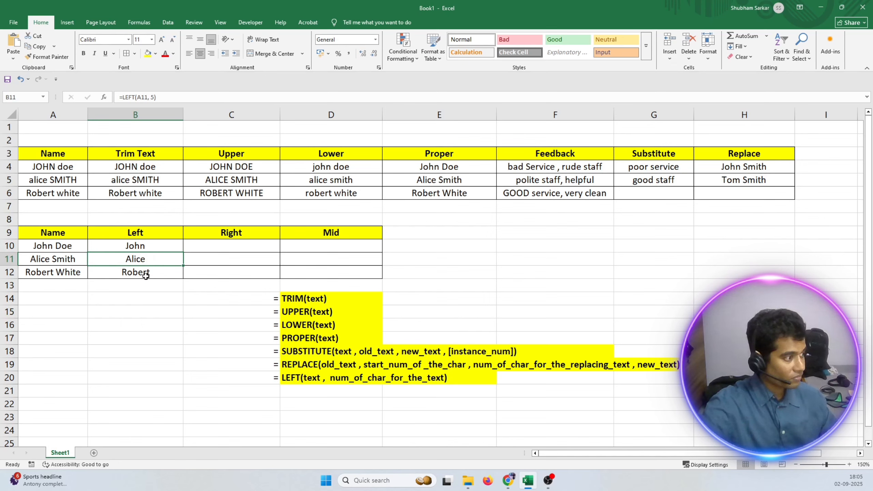
click(146, 275)
Inspect the full name in A10 and where its first name begins and ends.
click(227, 245)
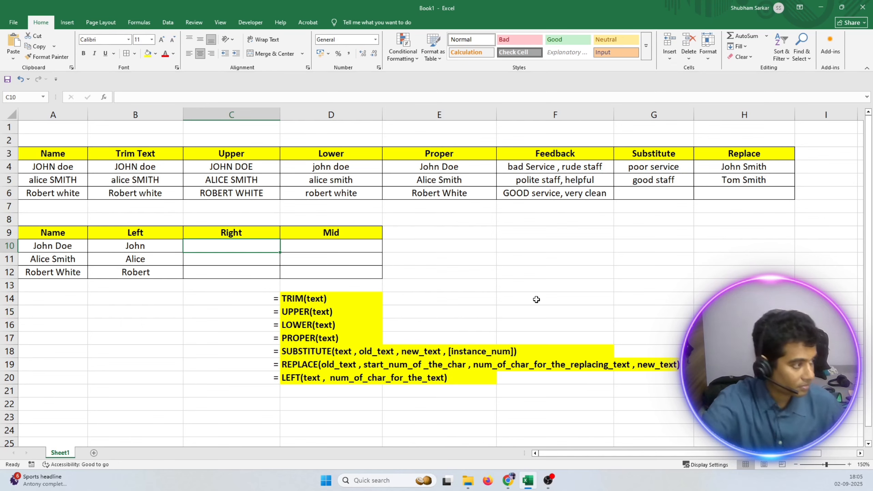
double_click(32, 248)
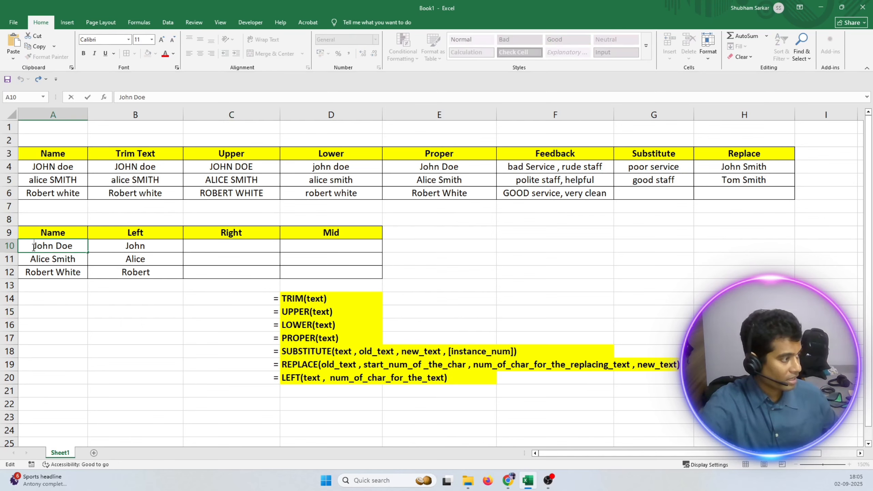
drag(34, 248, 51, 249)
click(40, 310)
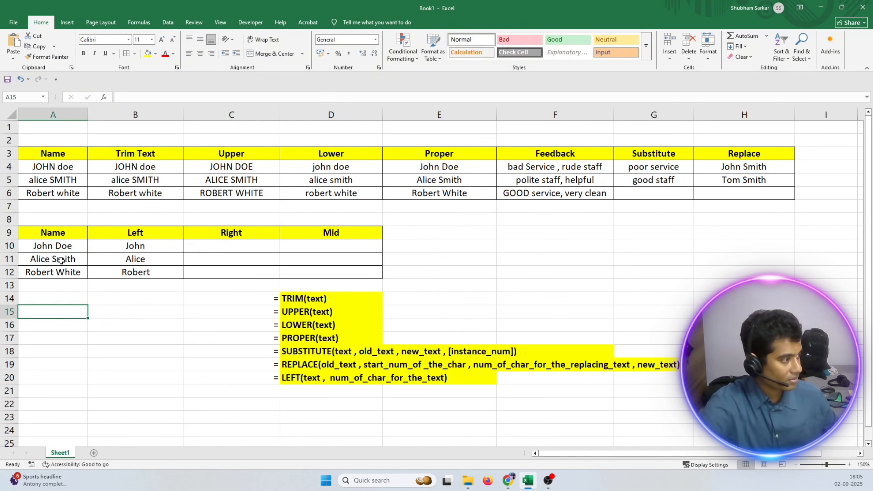
click(72, 247)
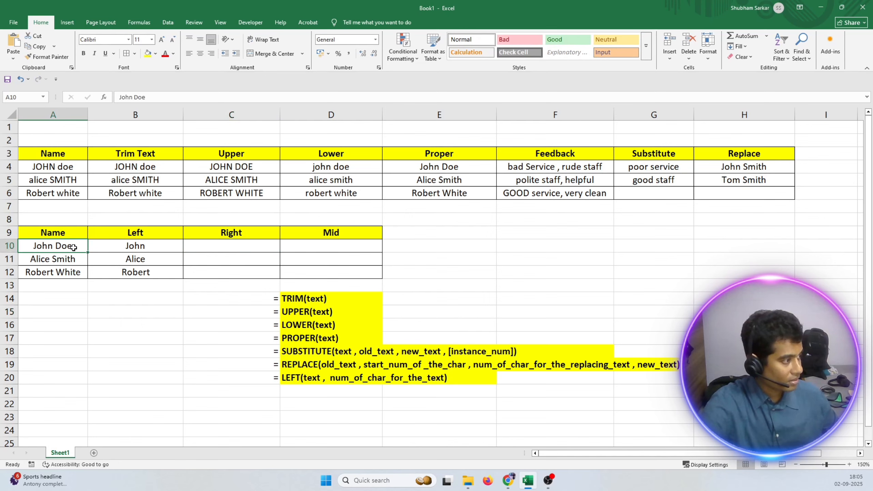
click(95, 350)
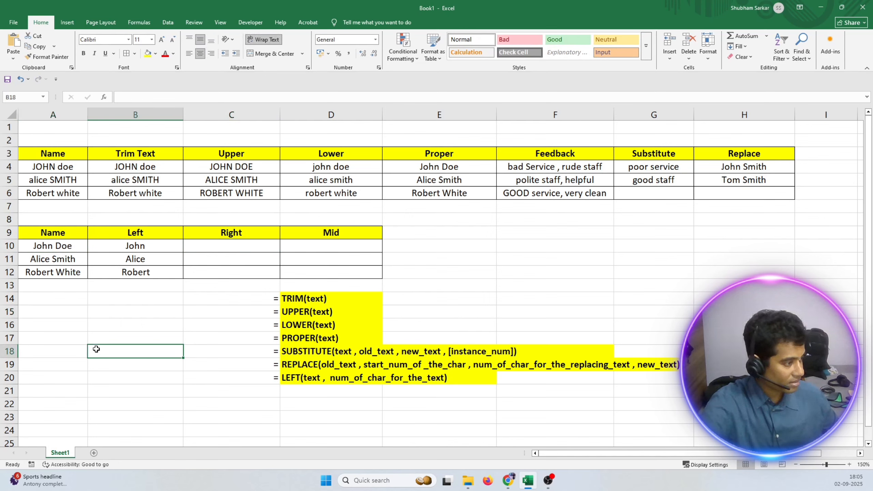
Enter the same full name as in A10 into B19 as an illustration example.
click(97, 367)
text(john)
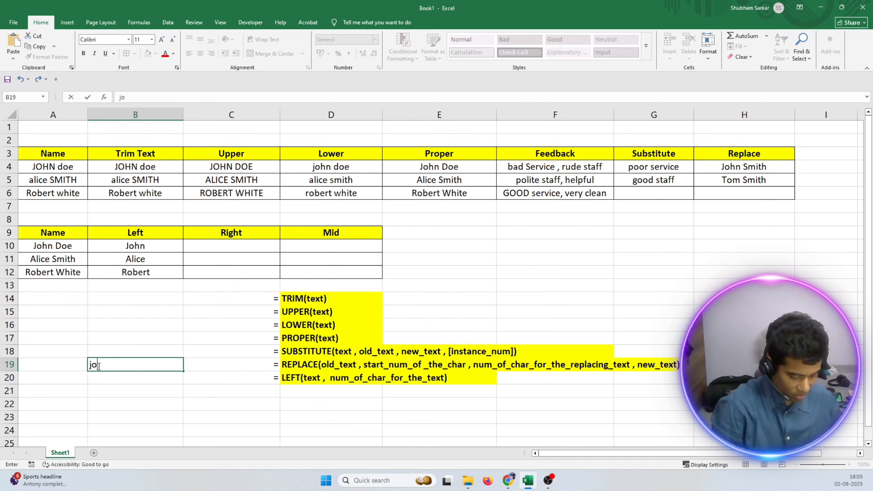
key(BackSpace)
key(BackSpace)
key(BackSpace)
key(BackSpace)
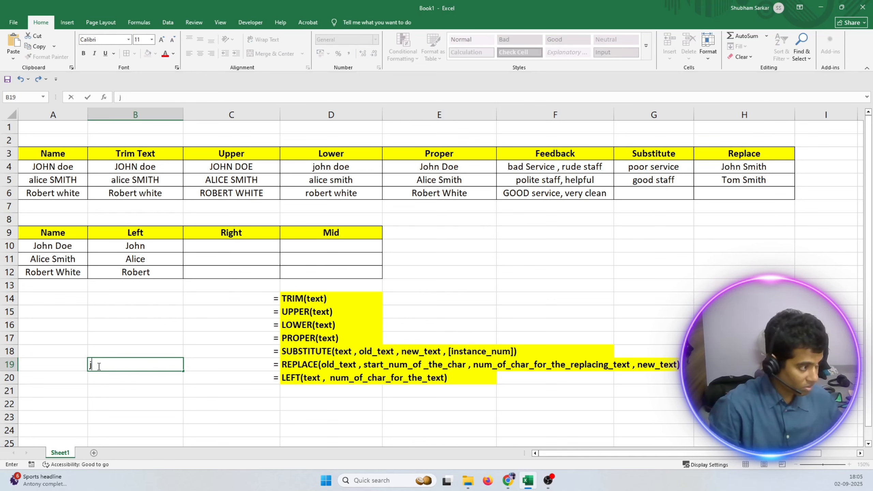
text(John )
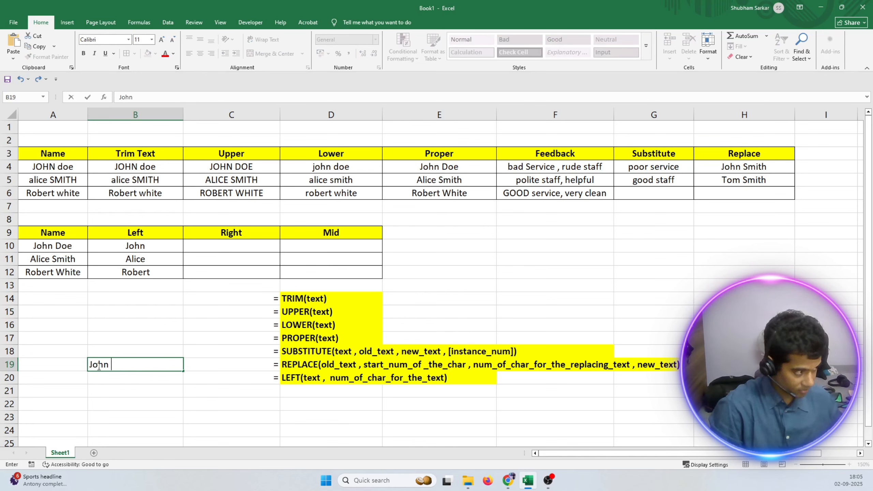
text(Doe)
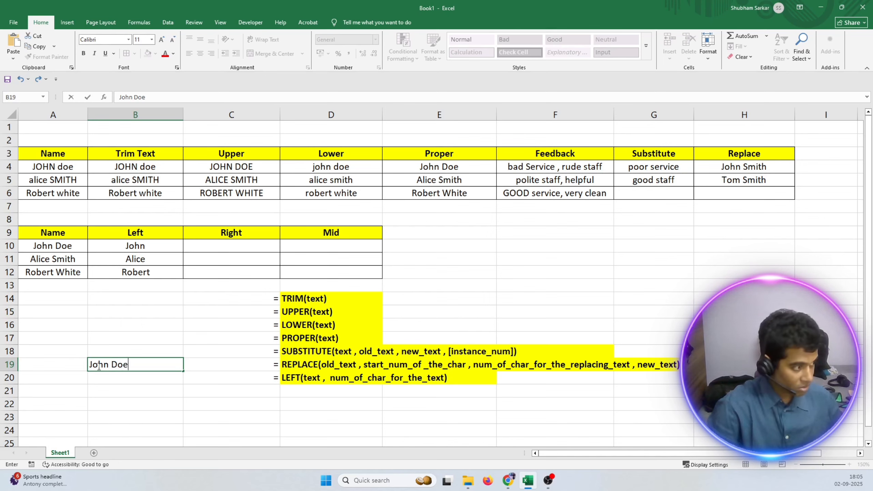
Enter the direction label "left ----->" in A19 beside the example name.
click(62, 362)
double_click(62, 362)
text(left)
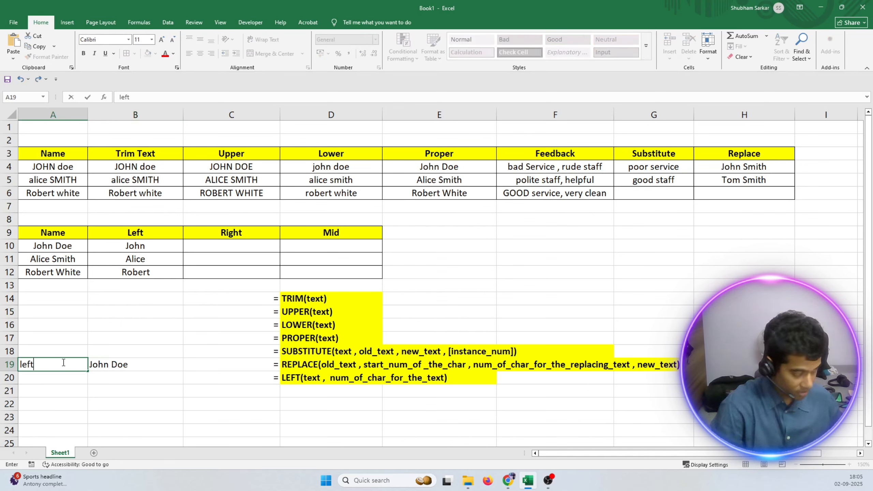
text( -)
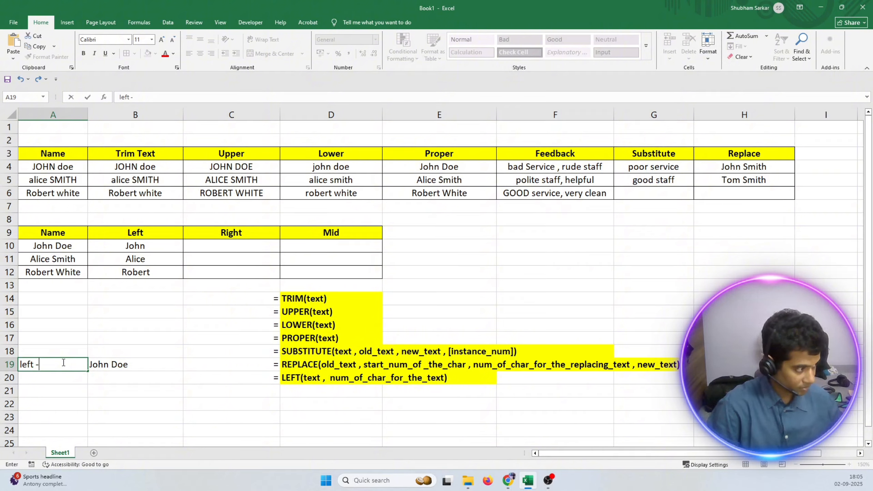
text(---->)
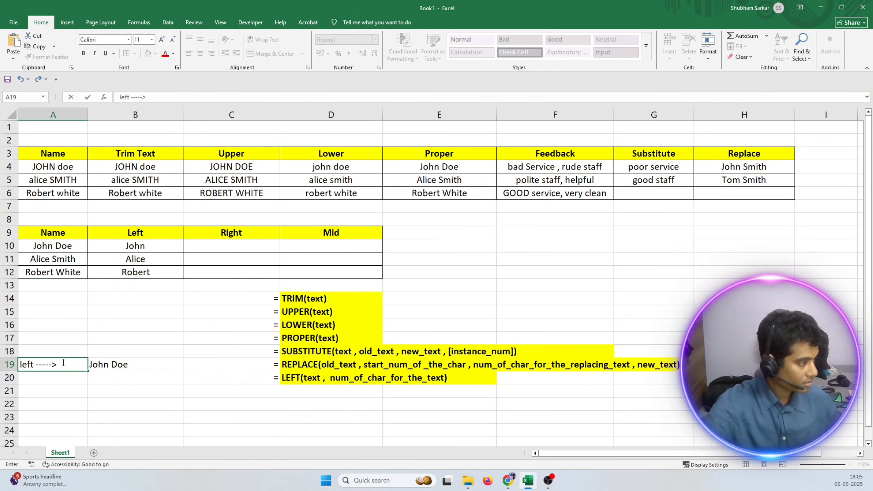
key(Tab)
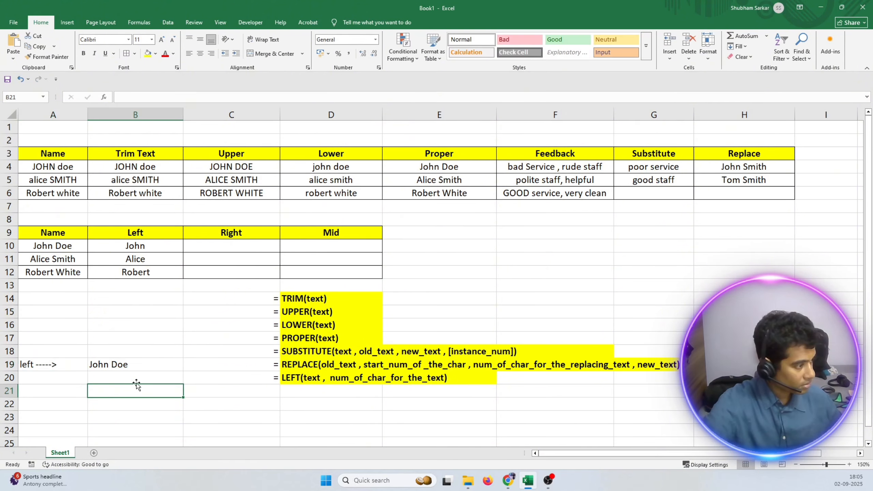
Add the direction label "<------right" before the equals sign in C19, beside the example name.
double_click(195, 365)
text(=)
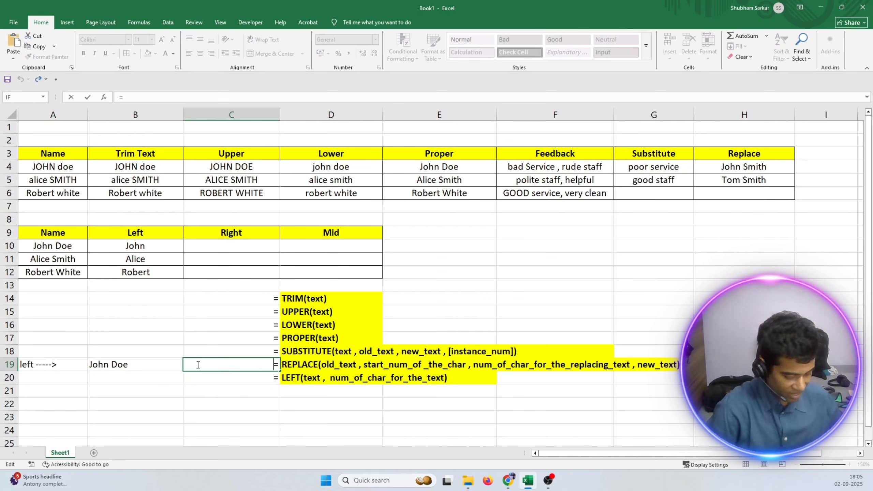
text(right)
key(Left)
key(Left)
key(Left)
key(Left)
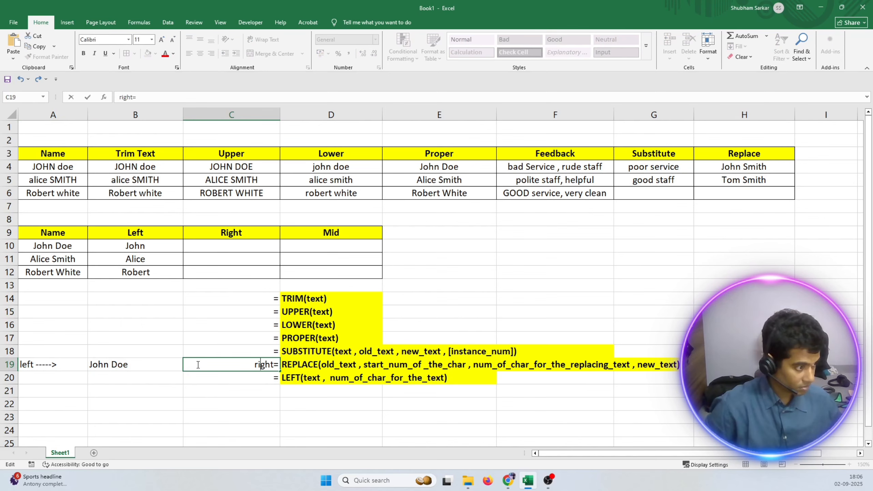
text(-----)
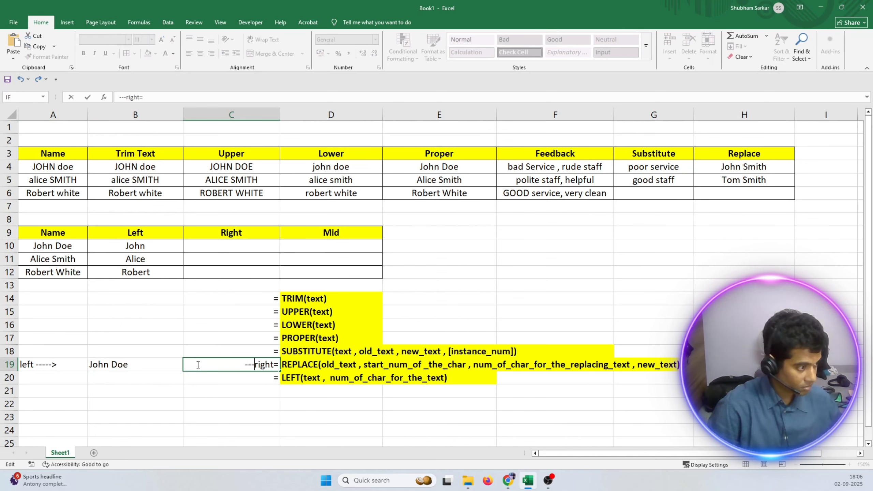
key(Left)
key(Left)
key(Left)
key(Left)
key(Left)
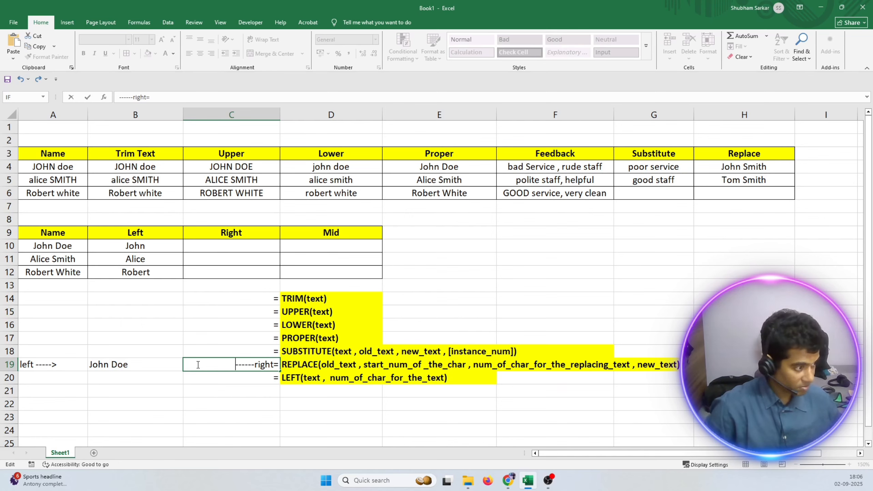
text(<)
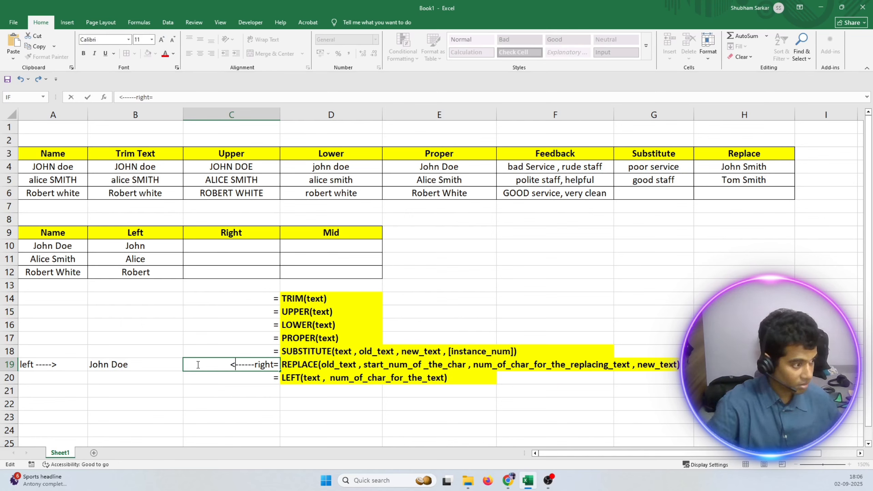
click(217, 400)
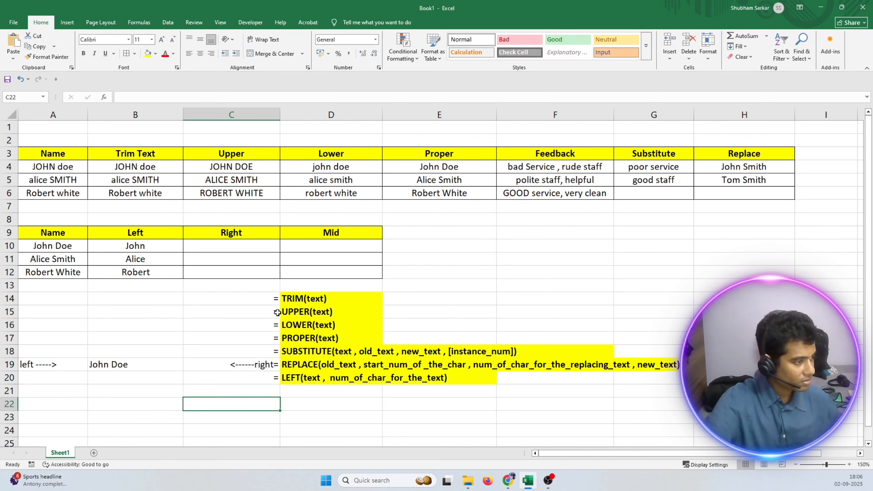
Move the syntax notes from C14:D20 to D14:E20 and copy the right-direction label back into C19.
drag(276, 300, 346, 377)
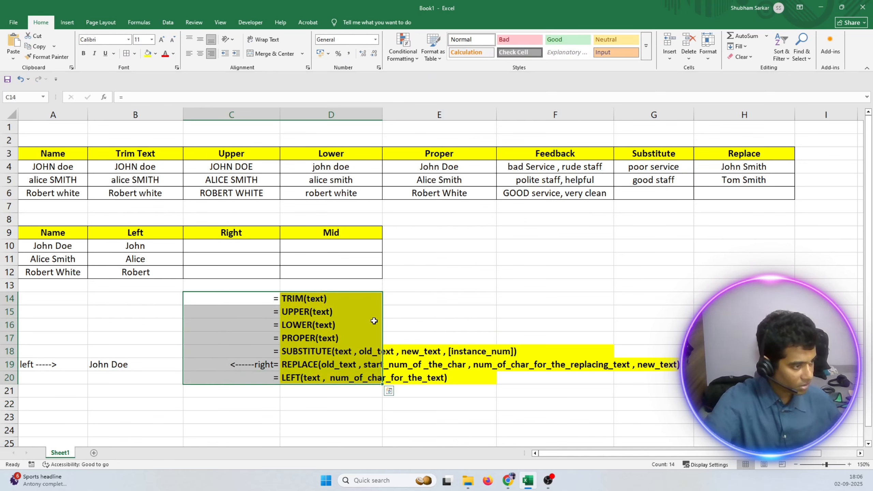
drag(382, 306, 454, 302)
click(304, 417)
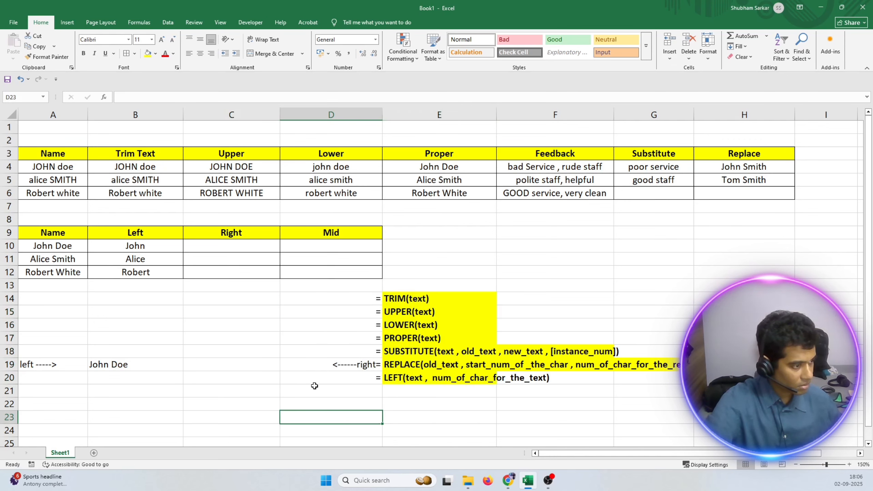
click(334, 363)
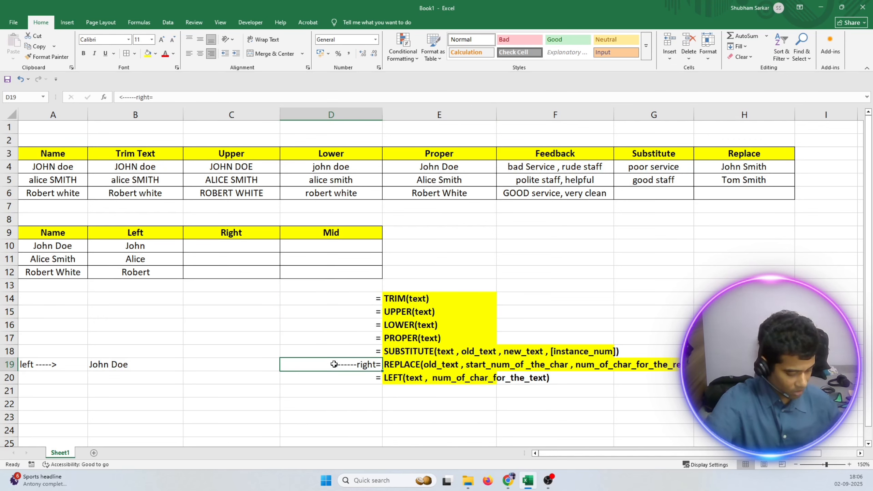
key(ctrl+c)
click(252, 365)
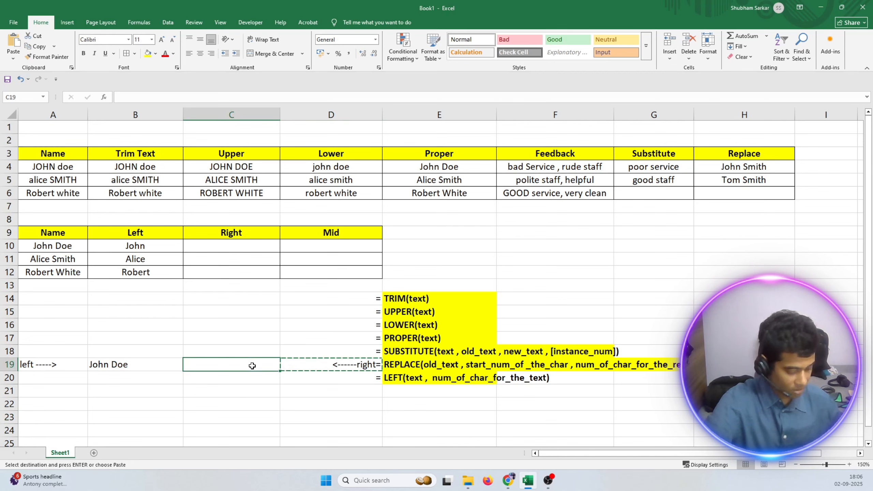
key(ctrl+v)
Replace the direction label in D19 with an equals sign before the REPLACE syntax.
click(312, 361)
double_click(347, 363)
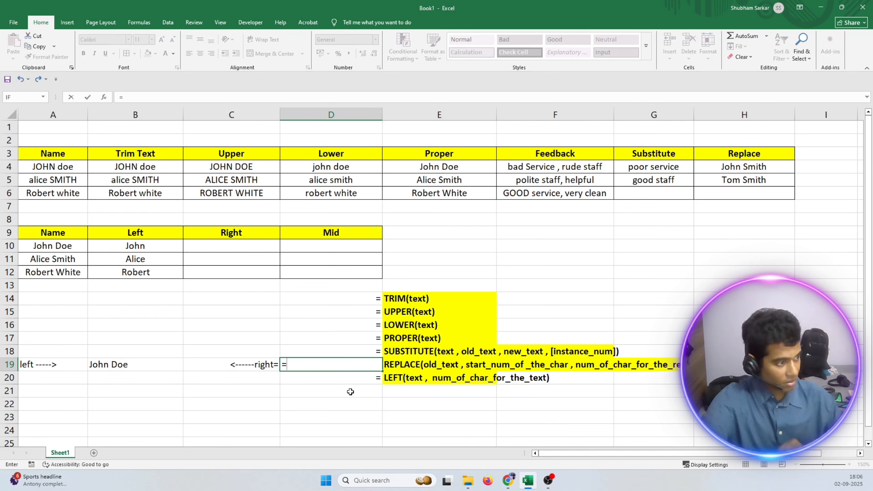
text(RIG)
key(Escape)
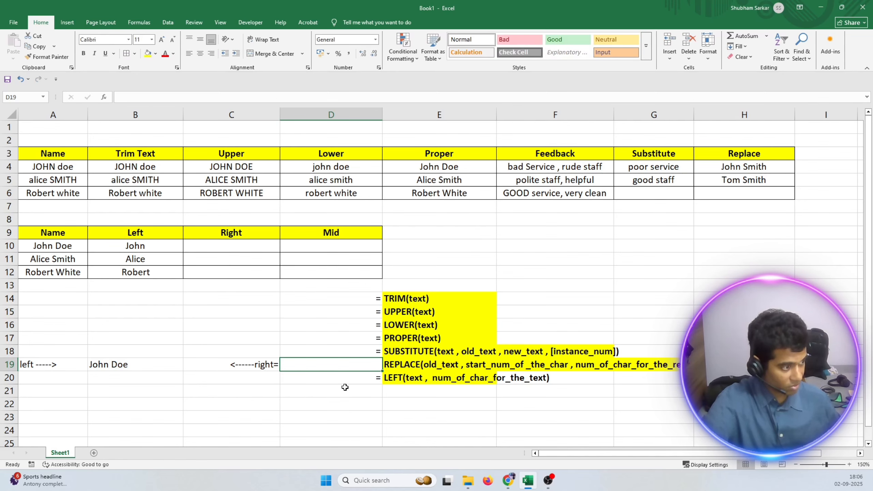
text(=)
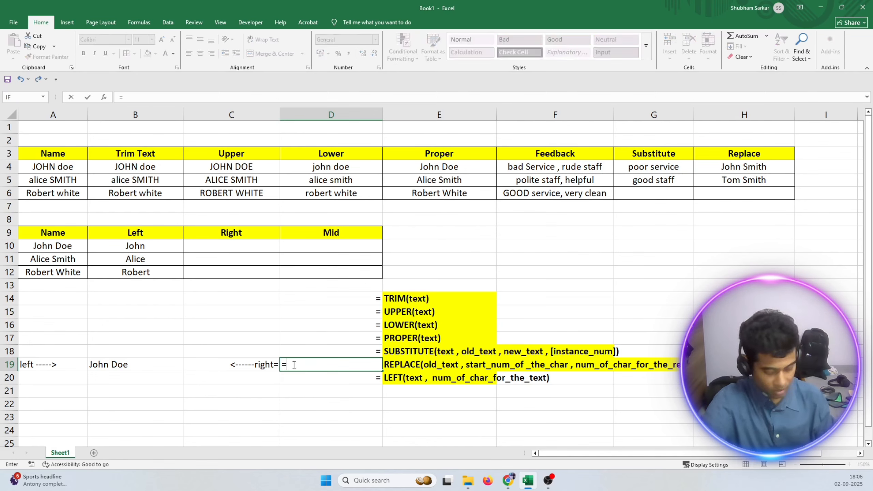
key(Return)
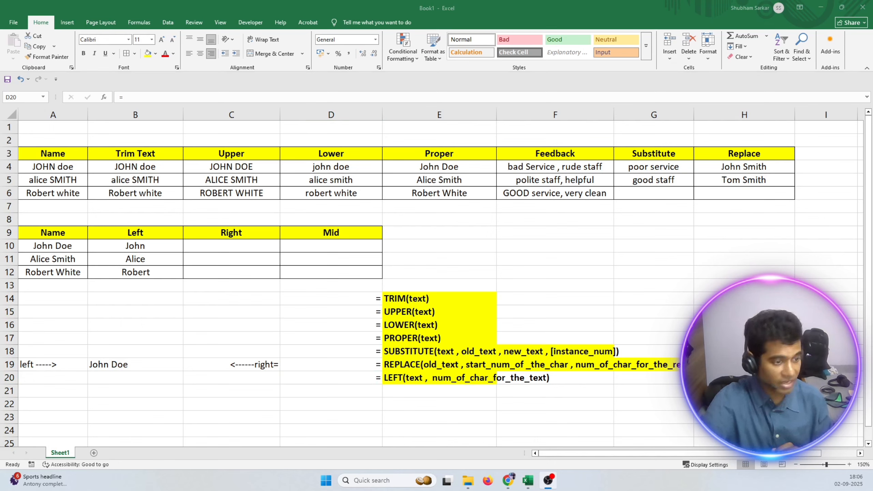
Undo the D19 entry, the label copy and the move of the syntax notes.
click(387, 389)
key(ctrl+z)
key(ctrl+z)
key(ctrl+z)
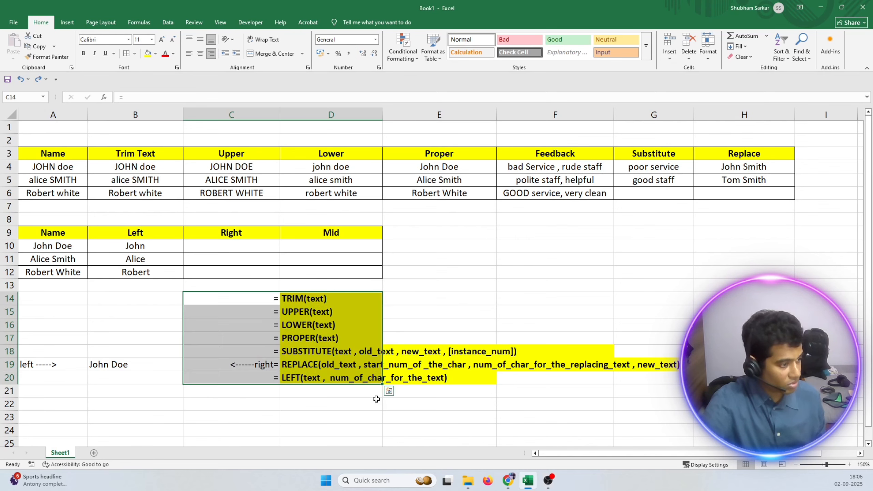
click(258, 413)
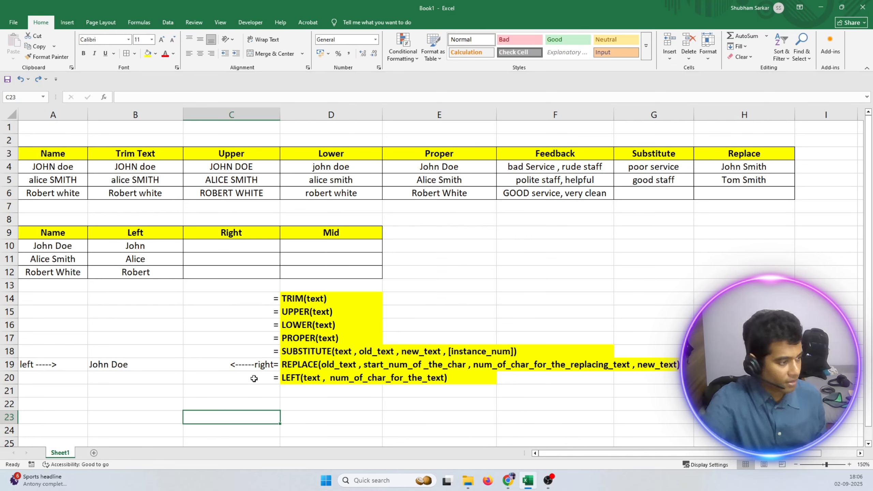
Clear the right-direction label from C19 and the example name from B19.
click(234, 364)
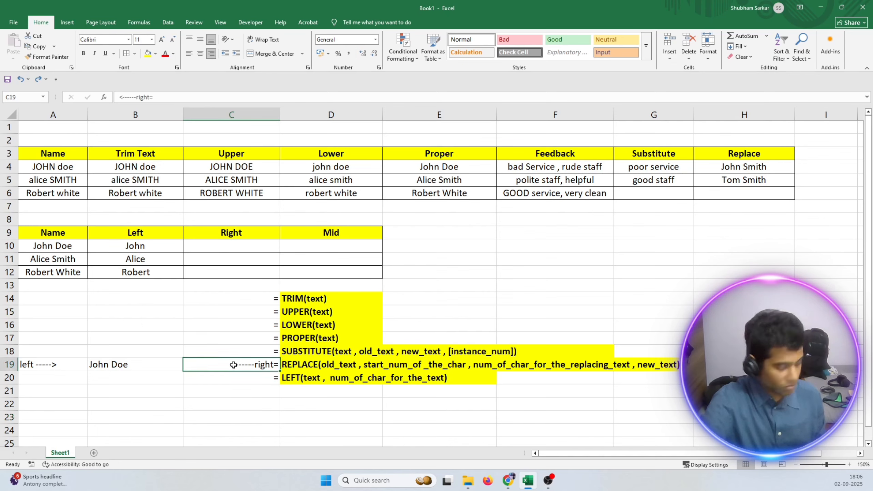
key(BackSpace)
click(324, 413)
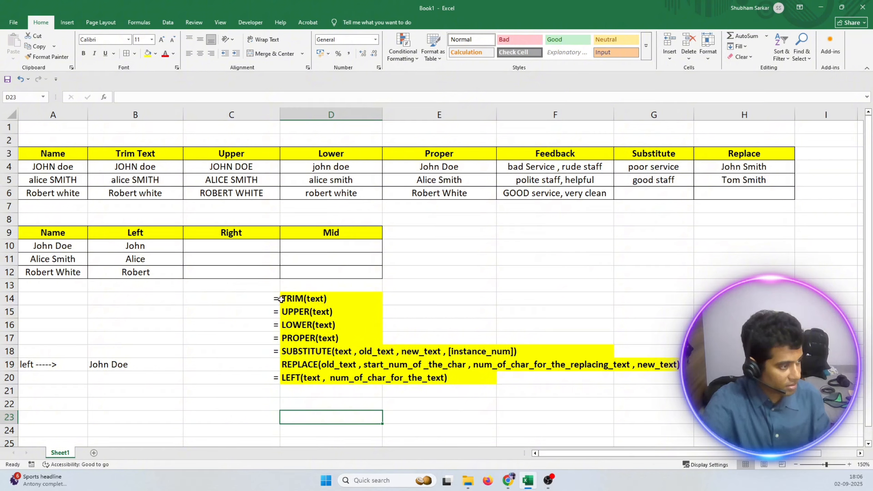
drag(278, 299, 477, 381)
drag(275, 299, 374, 378)
click(127, 360)
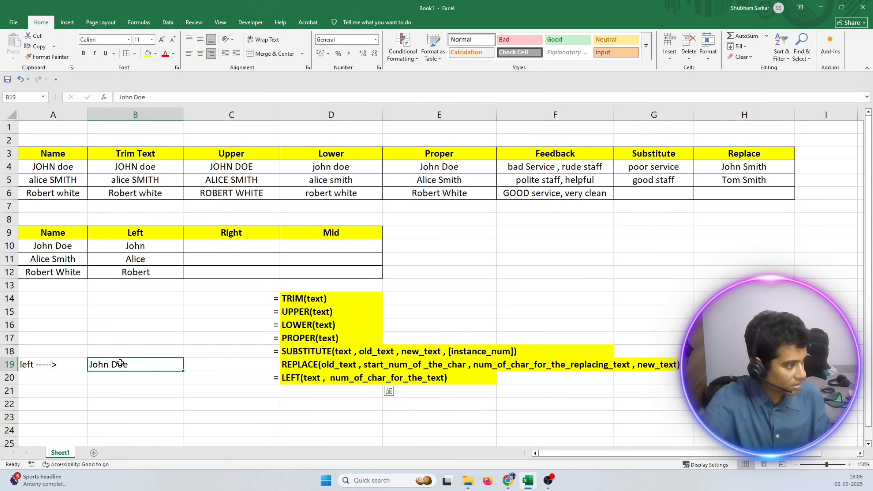
key(BackSpace)
Move the syntax notes block from C14:D20 to B14:C20.
click(227, 350)
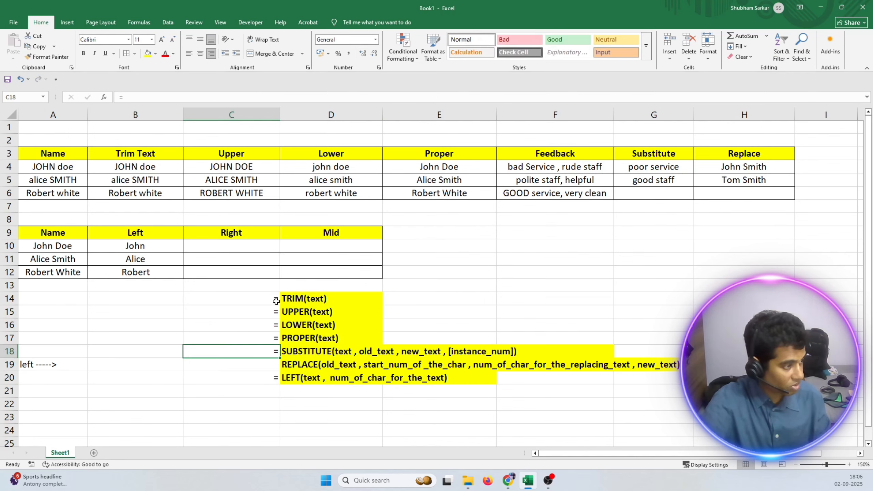
drag(274, 299, 355, 364)
drag(252, 302, 305, 377)
drag(182, 301, 145, 302)
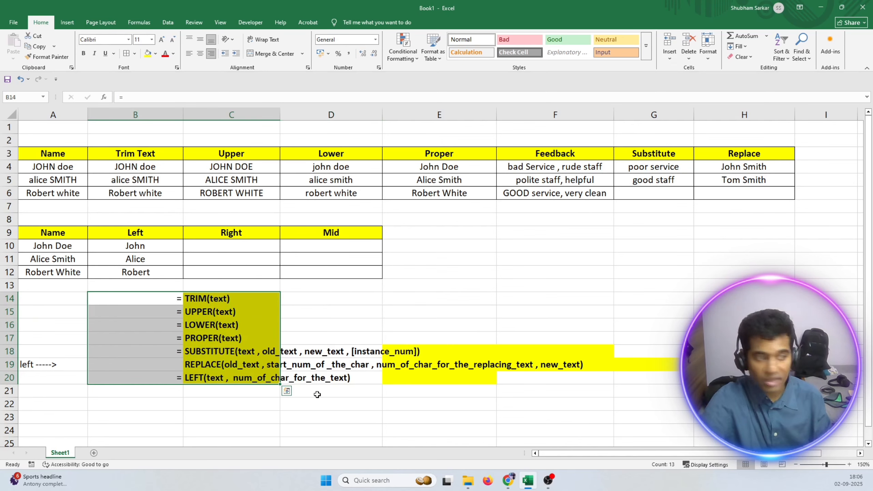
click(405, 416)
Remove the leftover yellow fill from F18 and G19 by applying No Fill.
drag(236, 300, 309, 378)
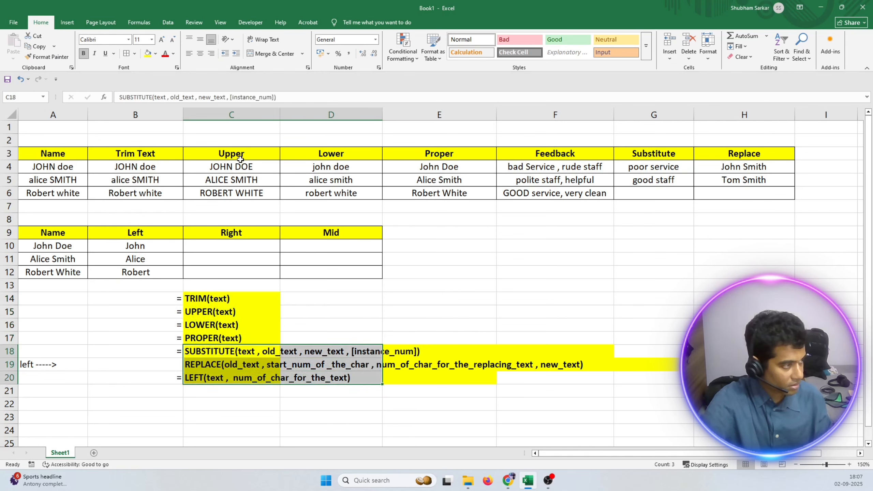
click(500, 417)
click(519, 351)
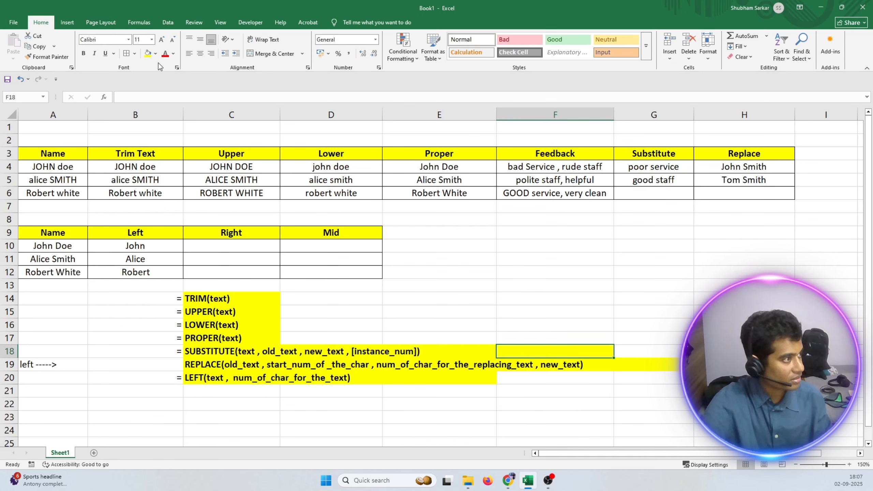
click(155, 54)
click(162, 207)
drag(610, 386, 616, 386)
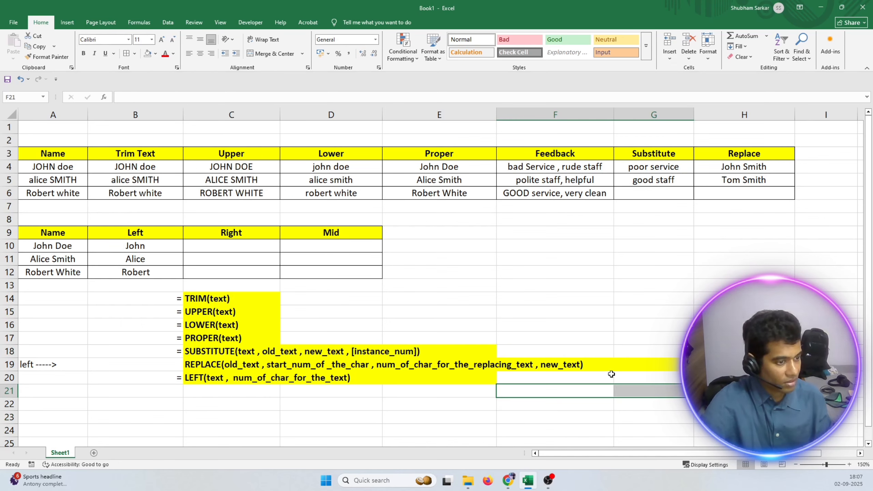
click(629, 368)
click(156, 53)
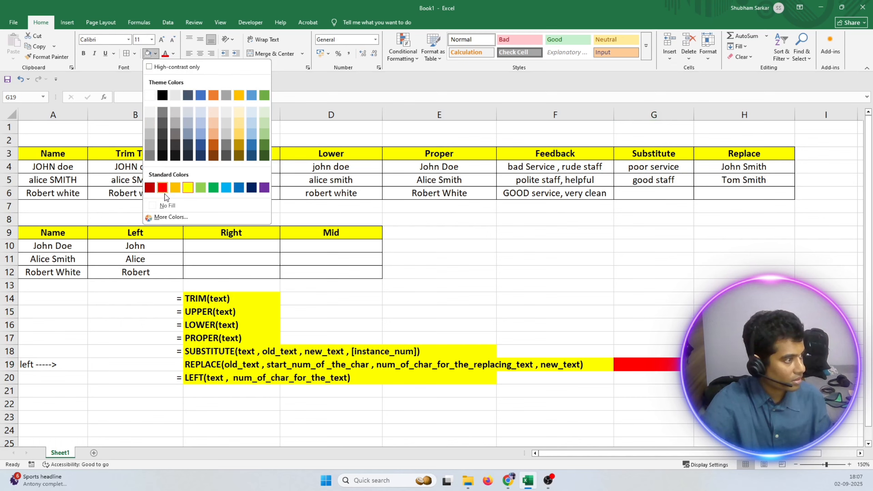
click(162, 207)
Delete the "left ----->" direction label from A19.
click(156, 345)
click(61, 377)
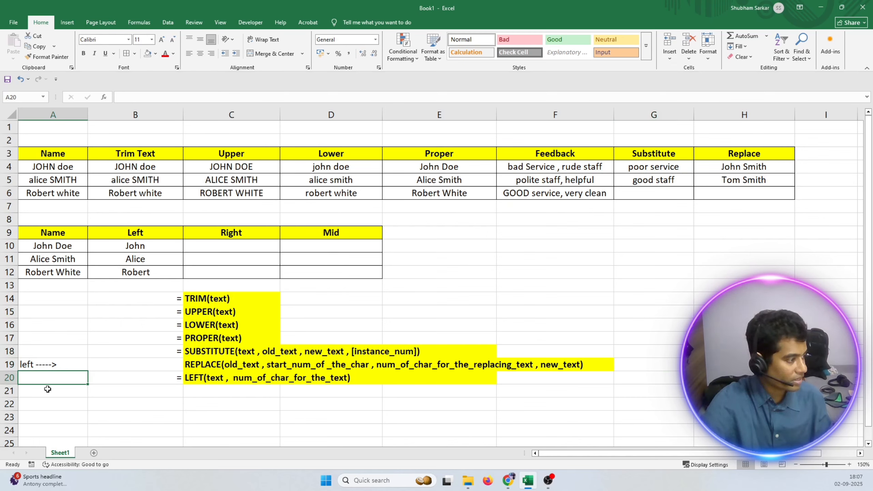
click(81, 248)
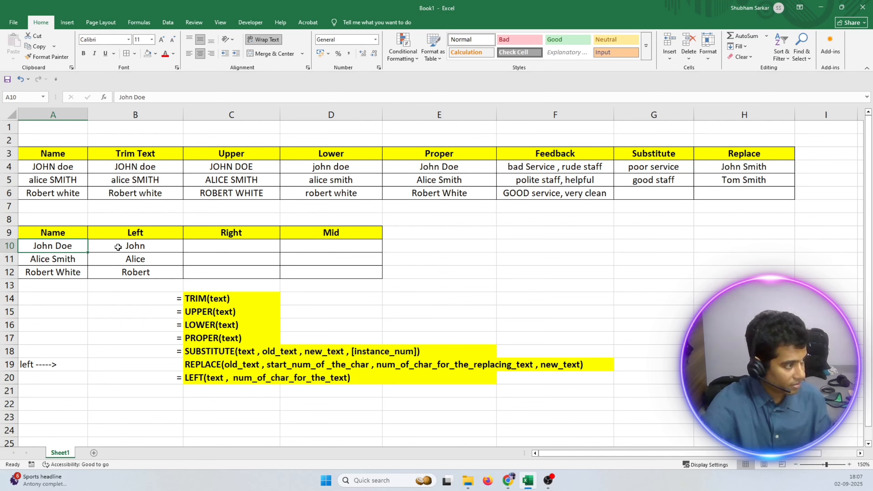
double_click(50, 367)
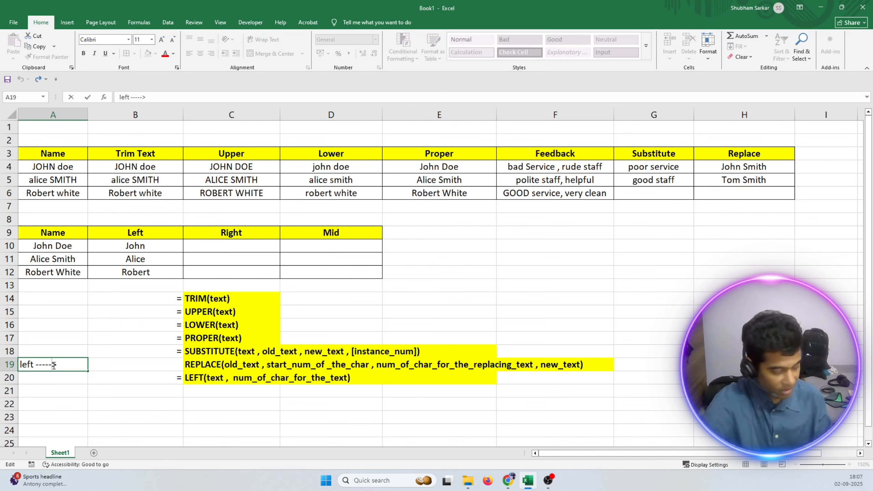
key(Delete)
click(61, 393)
click(70, 365)
key(Delete)
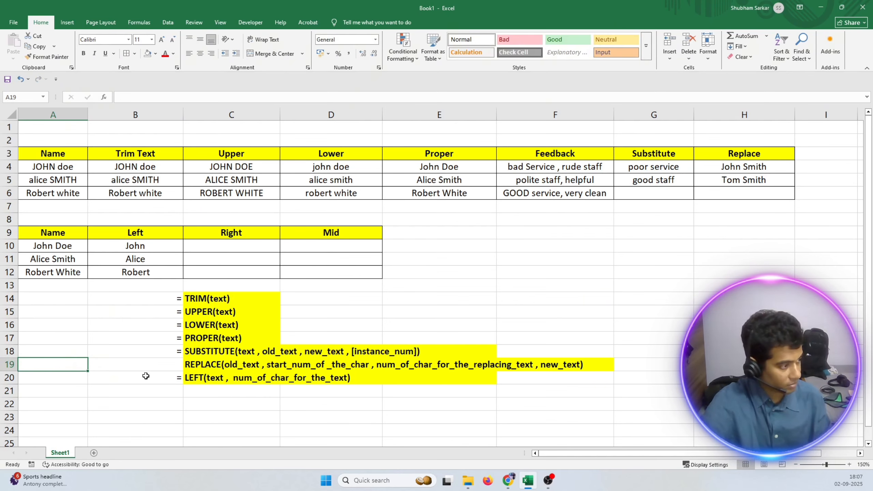
Enter an equals sign in B19 before the REPLACE syntax.
click(161, 363)
text(=)
key(Return)
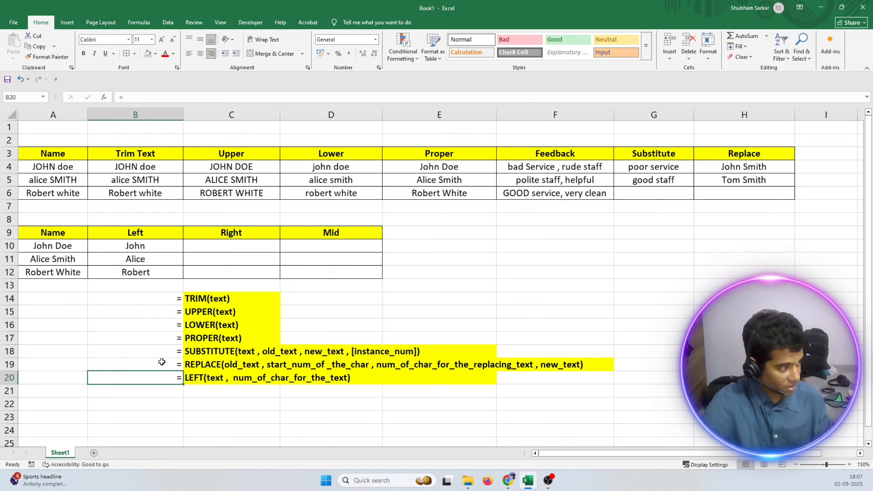
click(162, 414)
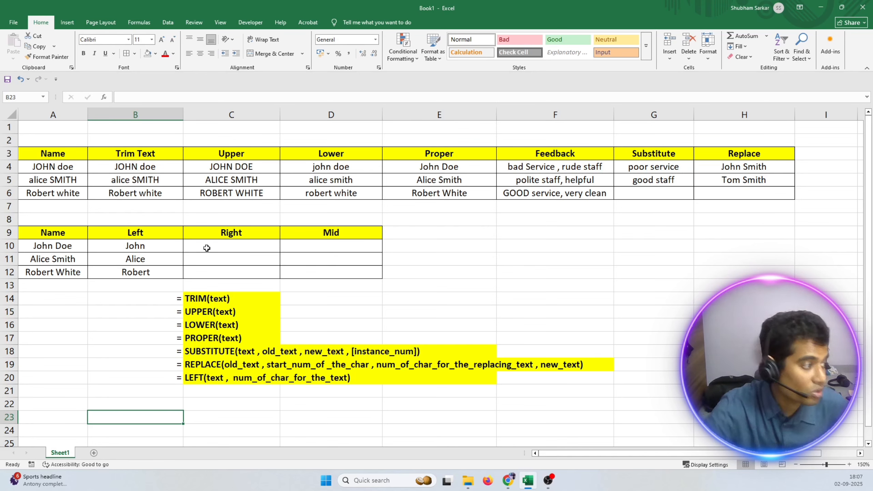
Enter an equals sign as text in B21 to start a new syntax line under LEFT.
key(alt+Tab)
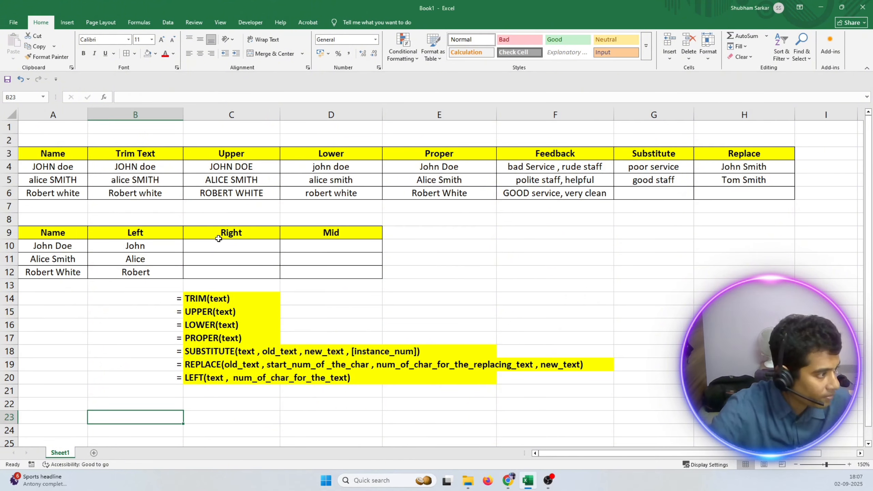
click(174, 390)
text(=)
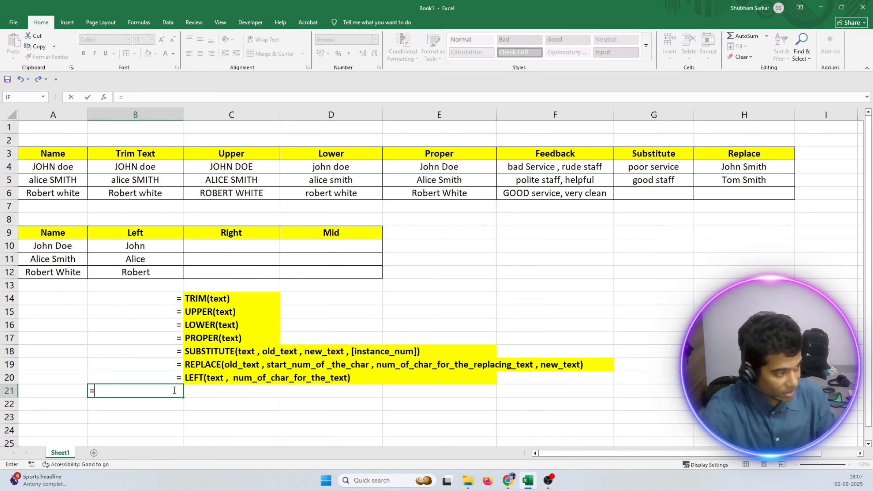
click(211, 394)
key(Escape)
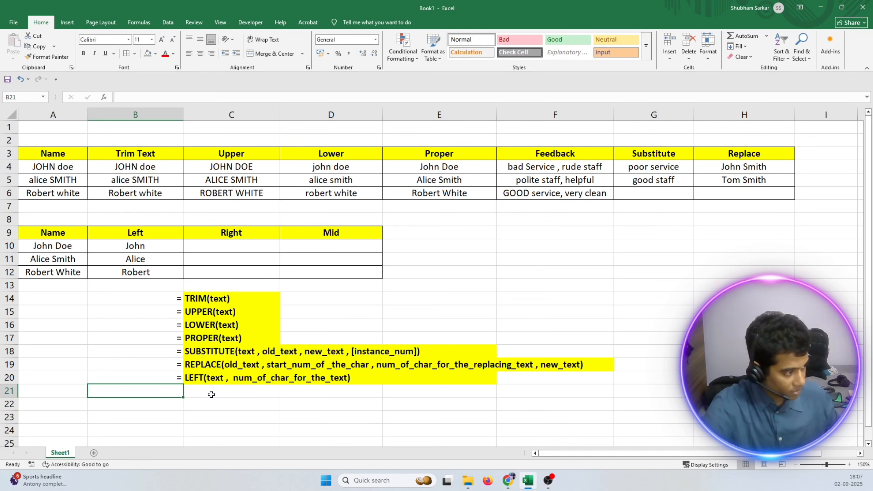
text('=)
key(Return)
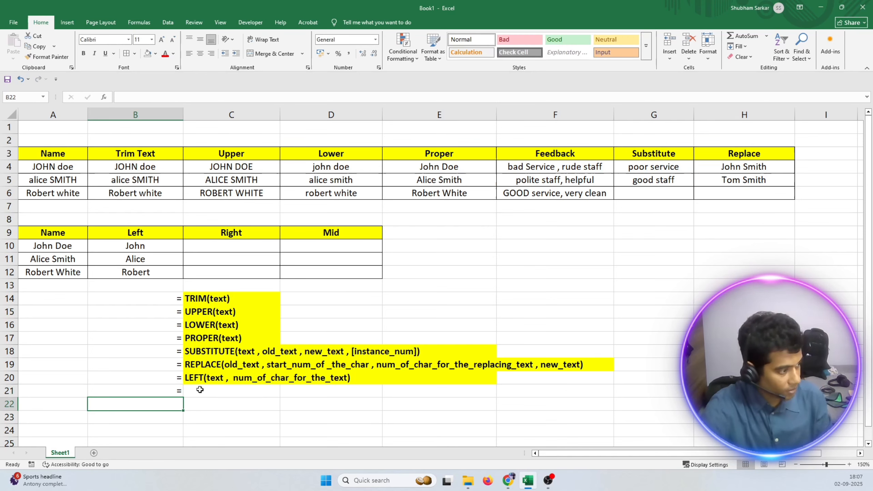
Write the bold syntax "RIGHT(text , num_of_char_for_the_text)" in C21, copying the second argument from the LEFT syntax in C20.
click(201, 390)
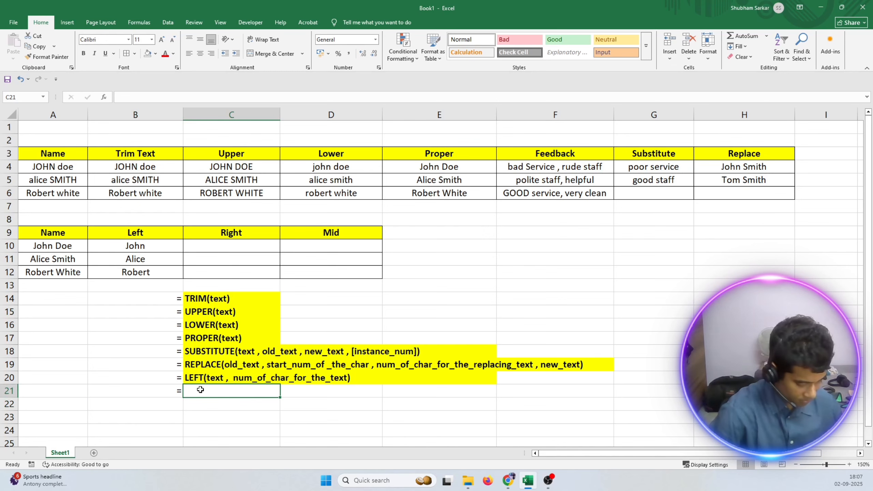
key(ctrl+b)
text(RIGHT)
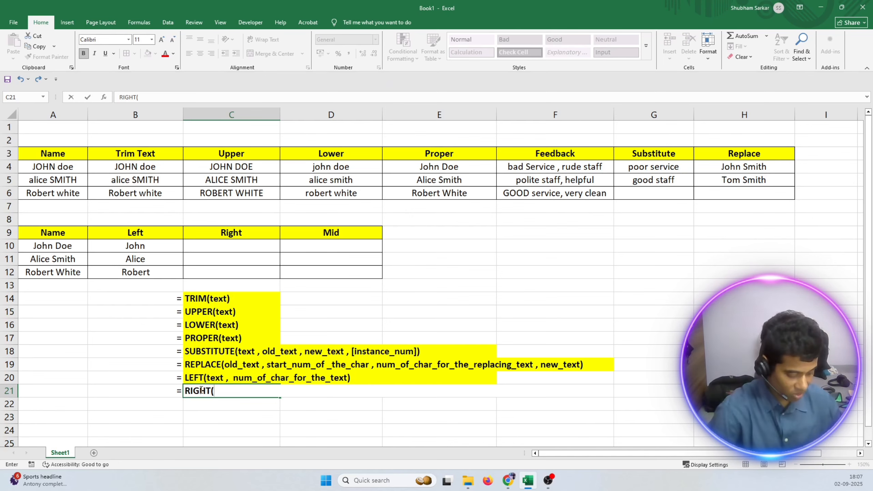
text((text ,)
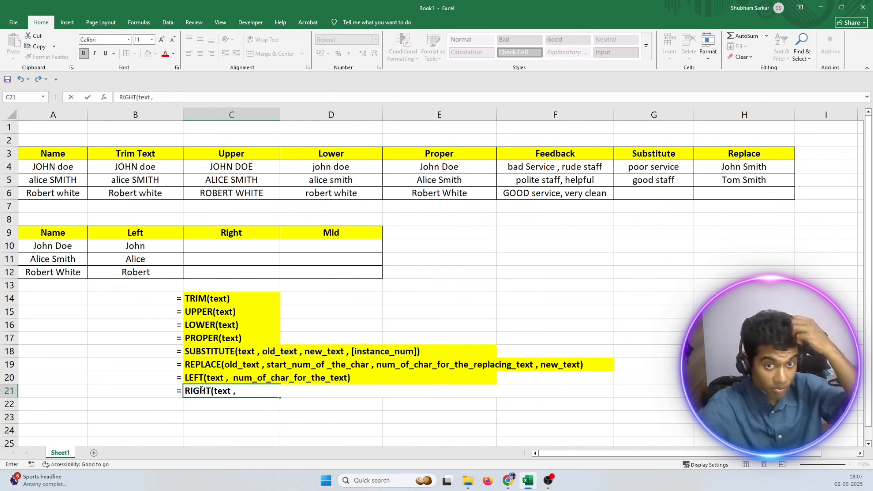
click(253, 378)
double_click(254, 378)
drag(233, 379, 348, 377)
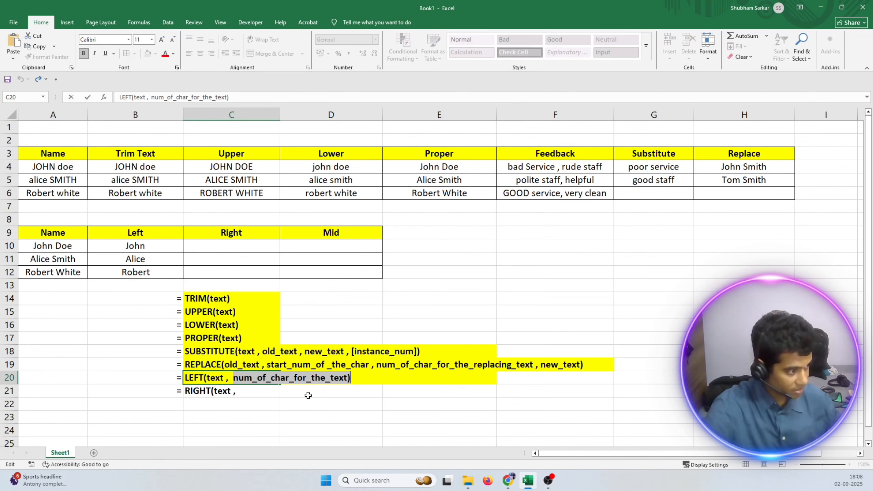
click(262, 391)
double_click(262, 391)
text(num_of_char_for_the_text))
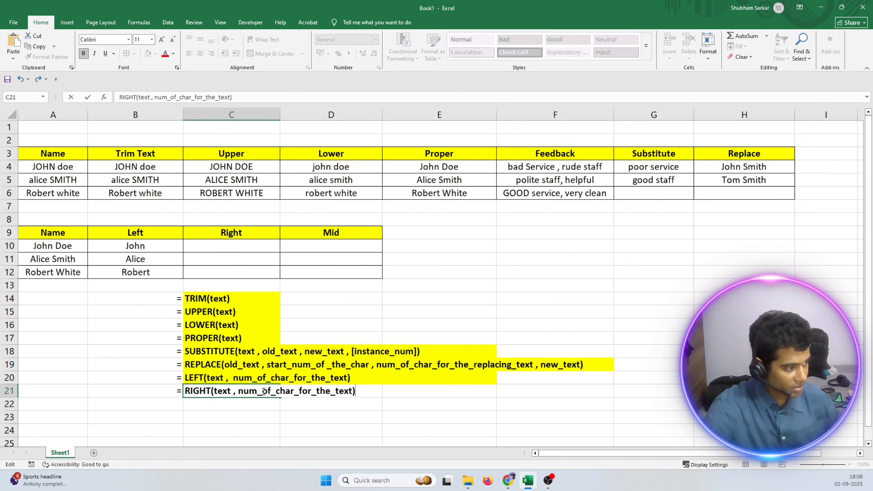
click(257, 407)
Fill the RIGHT syntax cells C21:D21 with yellow.
drag(199, 393, 310, 390)
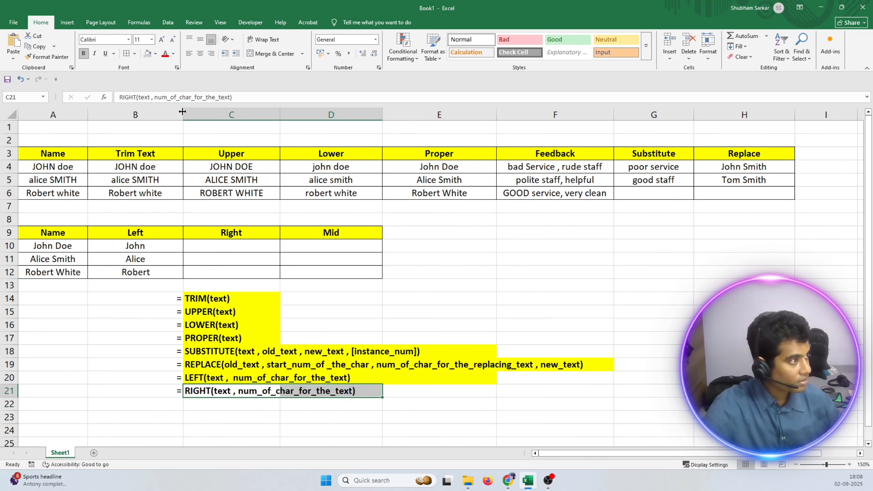
click(156, 53)
click(188, 190)
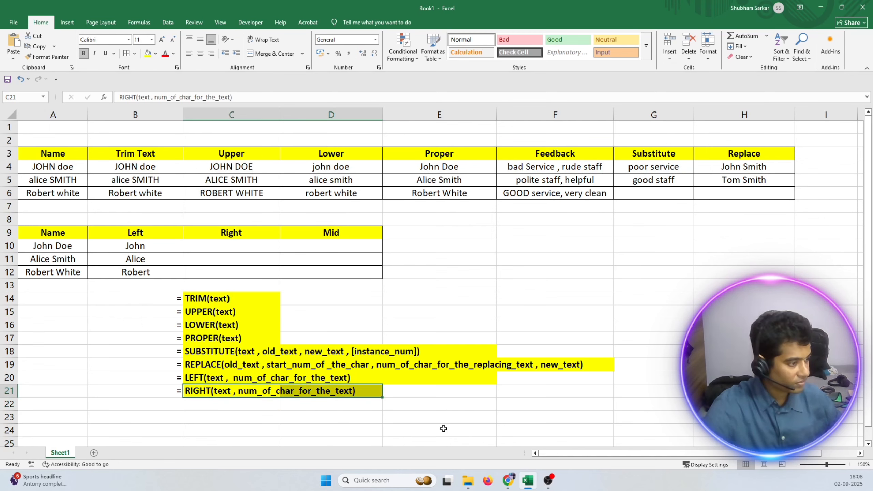
click(443, 429)
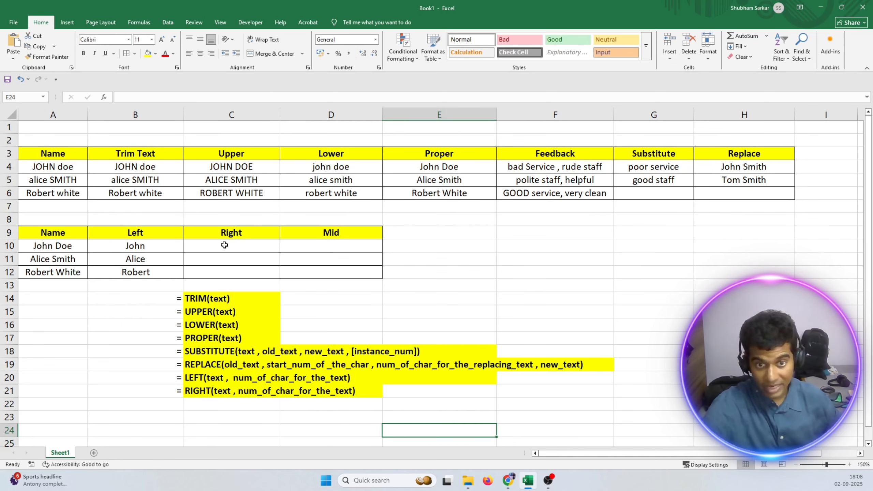
Enter =RIGHT(A10, 3) in C10 to extract the last name from A10.
click(224, 245)
text(=)
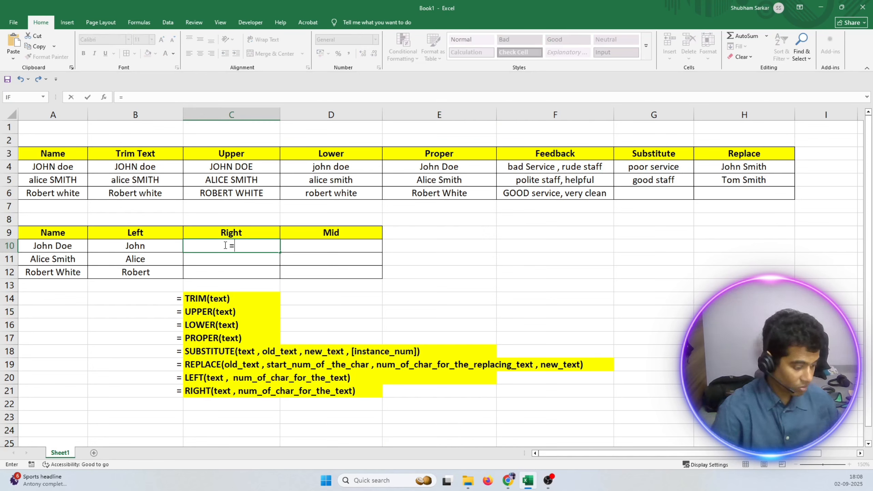
text(right)
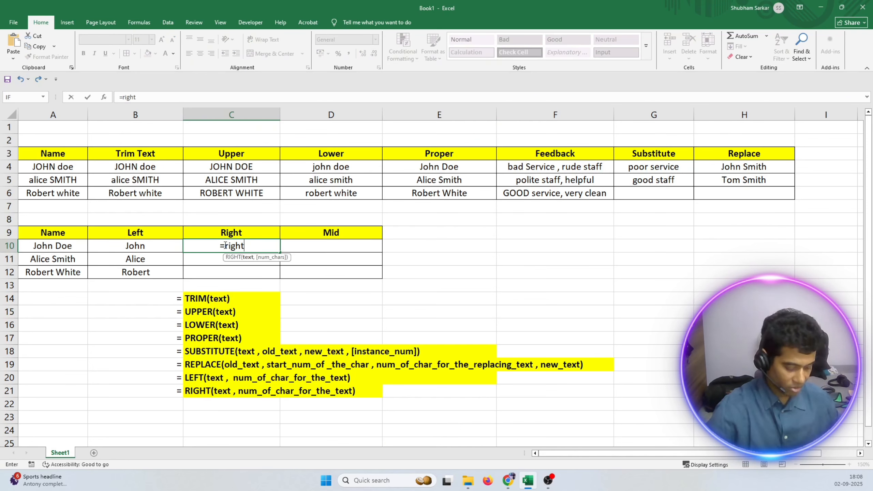
text(()
click(35, 246)
text(,)
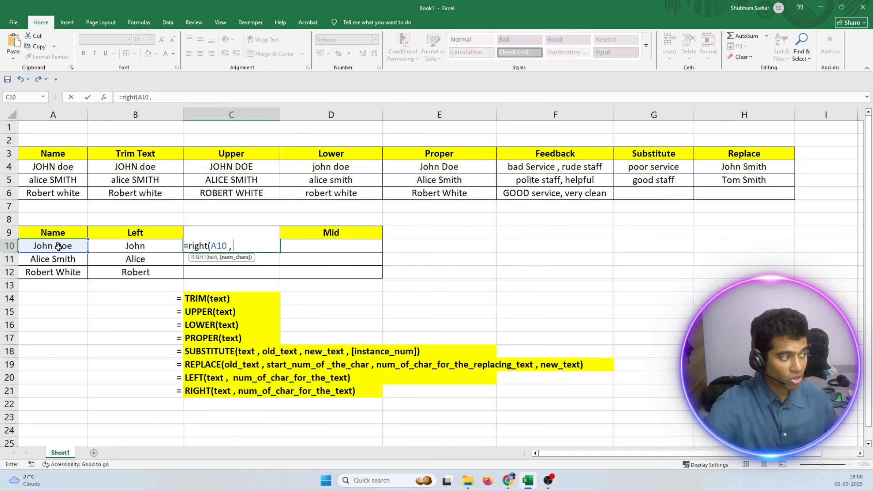
text(3))
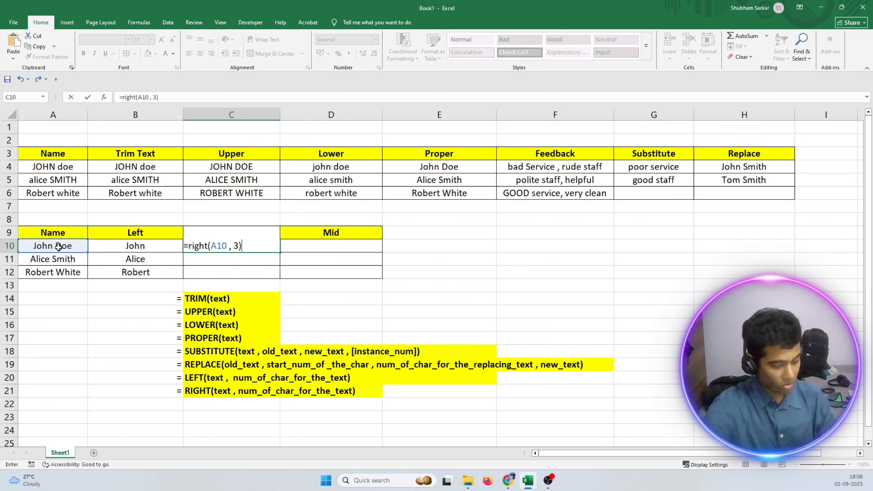
key(Return)
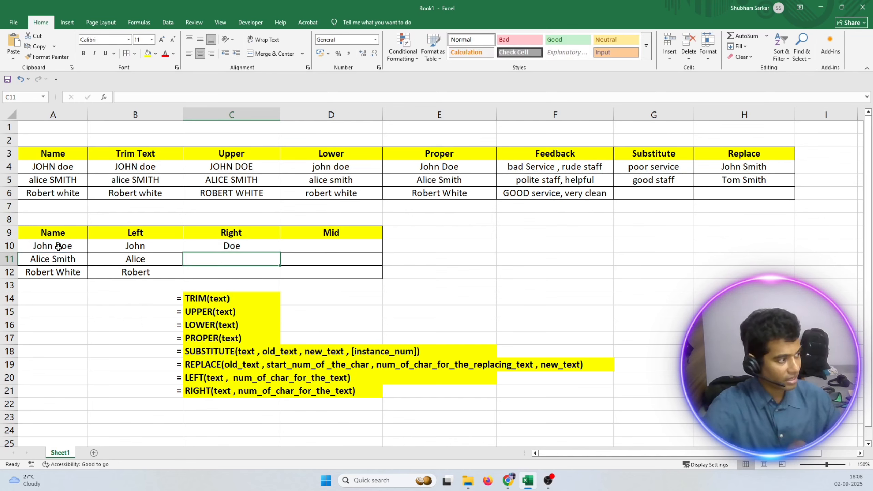
Enter =RIGHT(A11, 5) in C11 to extract the last name from A11.
double_click(234, 259)
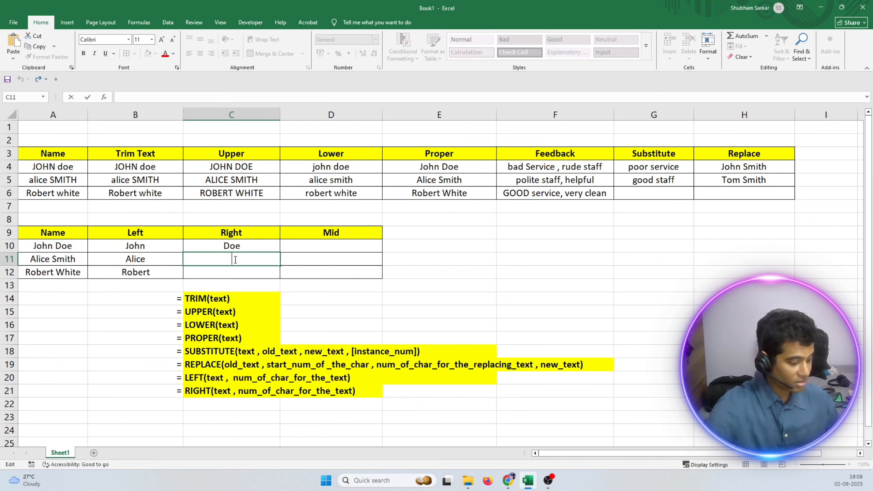
text(=rep)
key(BackSpace)
key(BackSpace)
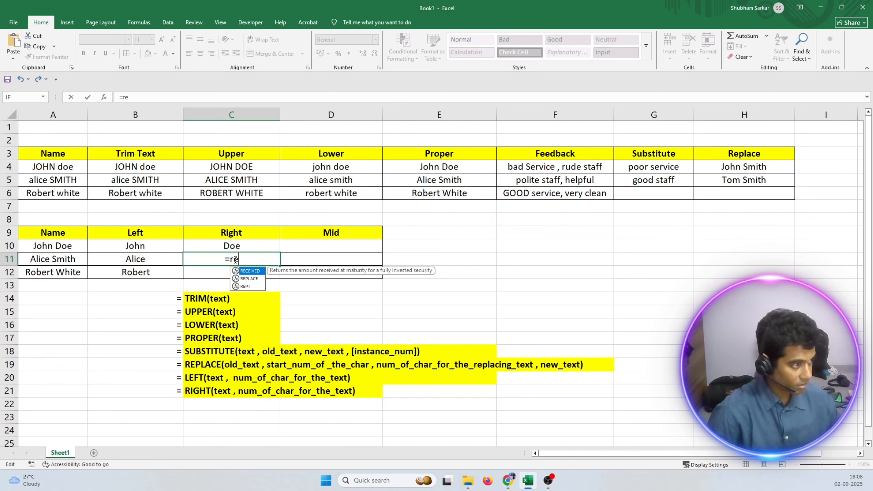
text(ight)
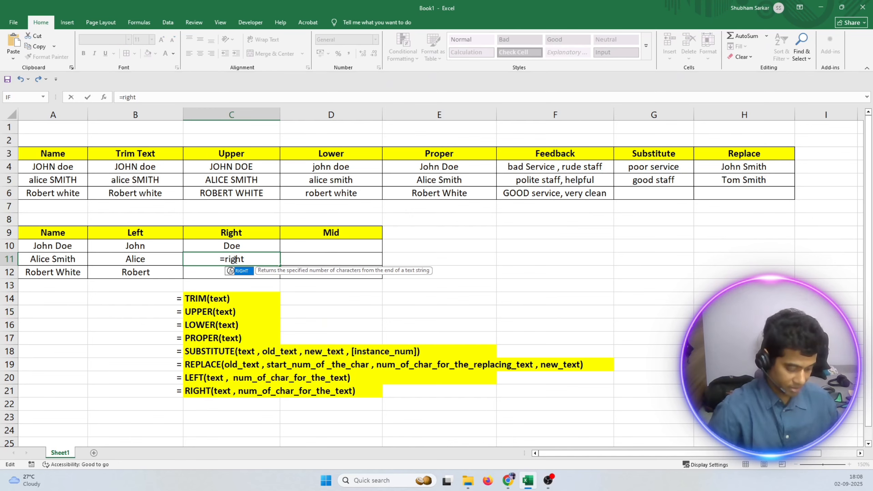
text(()
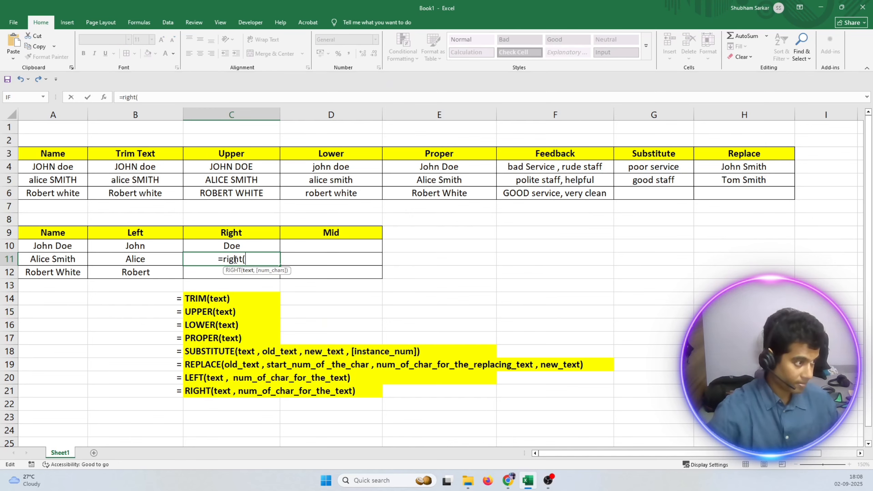
click(66, 261)
text(,)
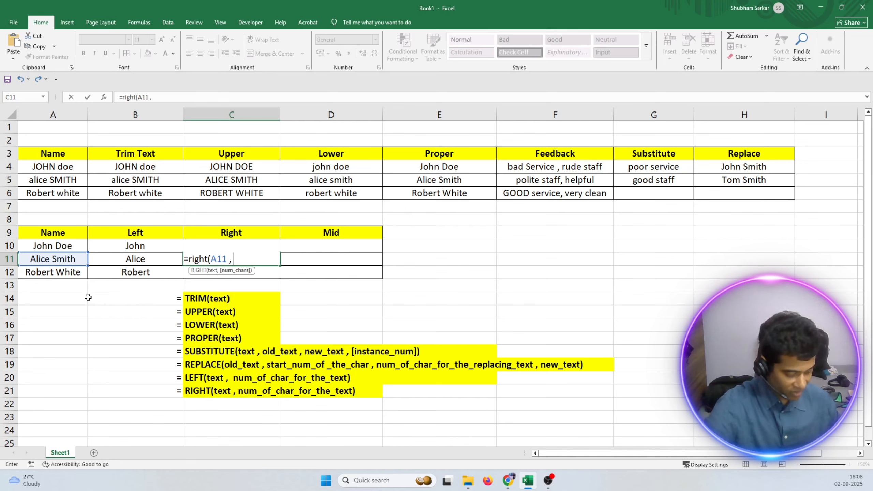
text(5))
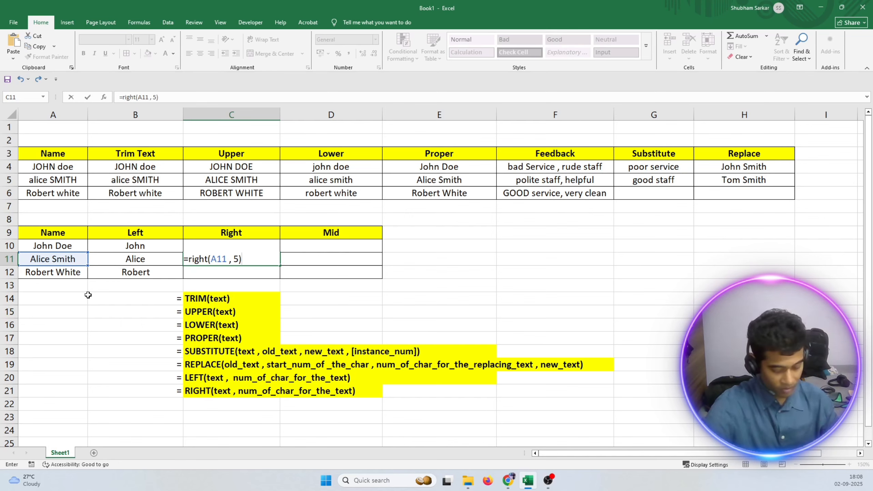
key(Return)
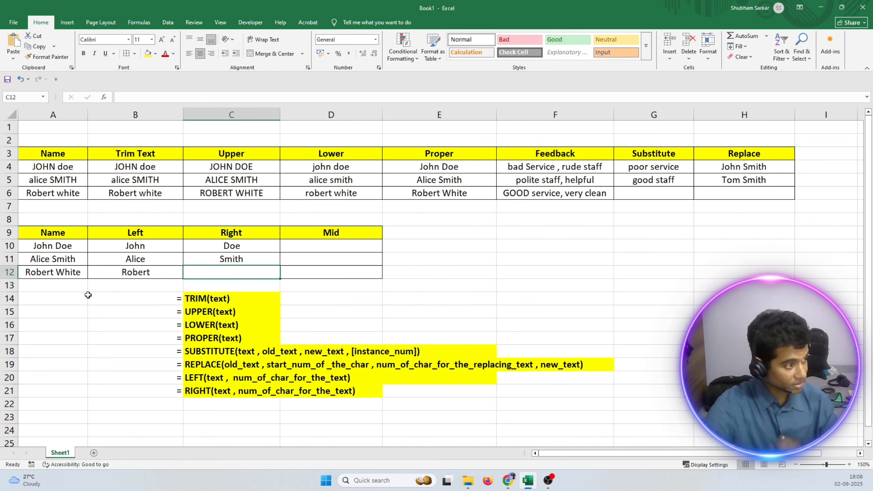
Enter =RIGHT(A12, 5) in C12 to extract the last name from A12.
double_click(232, 273)
text(=)
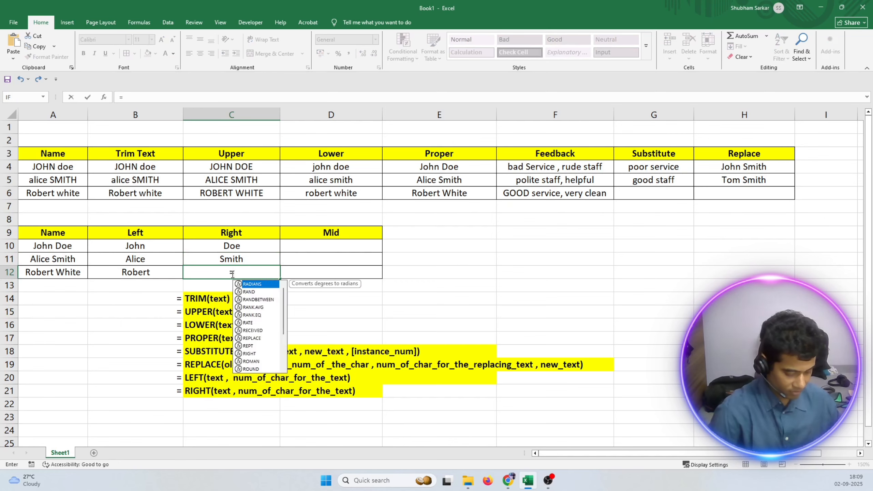
text(right()
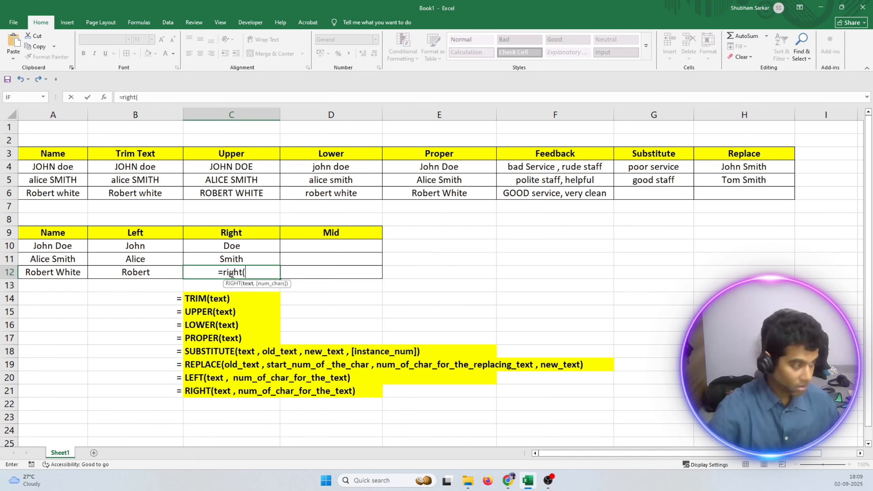
click(64, 275)
text(,5))
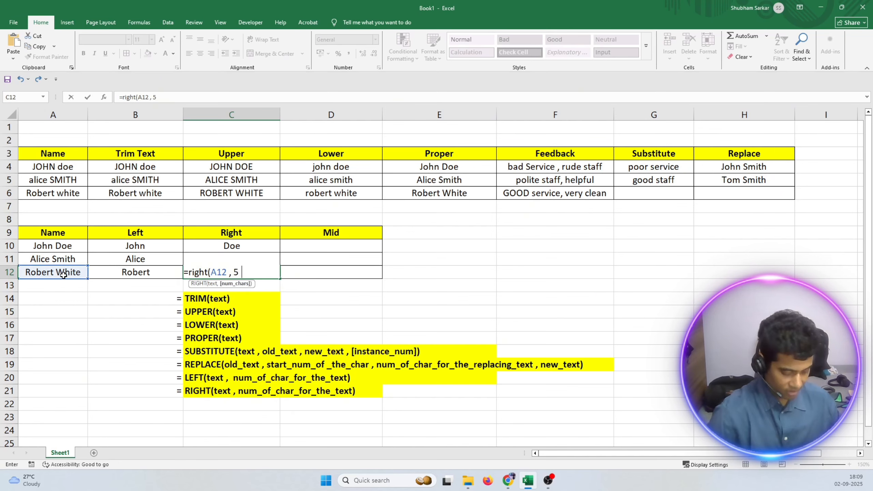
key(Return)
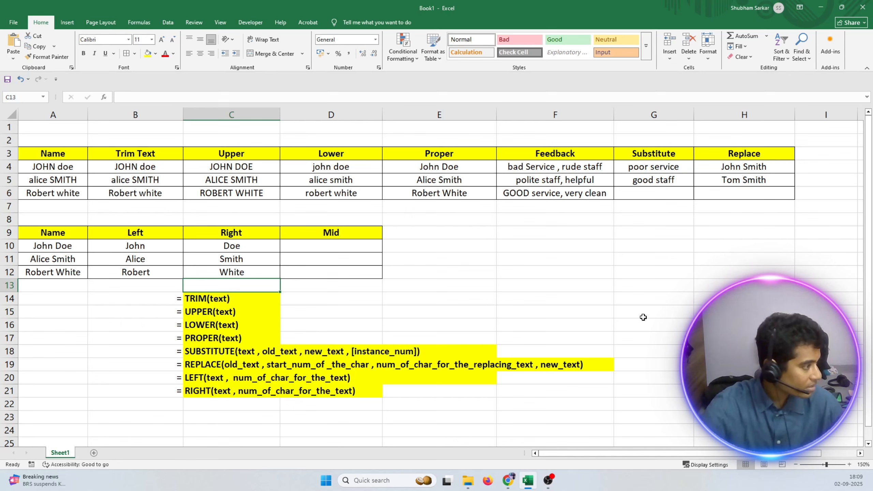
Insert a middle name between the first and last name in A12, and check the LEFT and RIGHT formulas in B12 and C12.
double_click(57, 272)
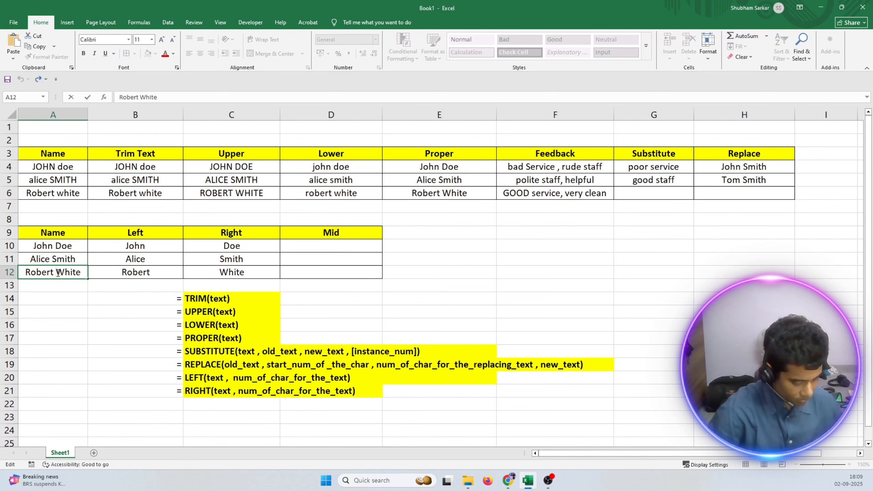
key(ctrl+2)
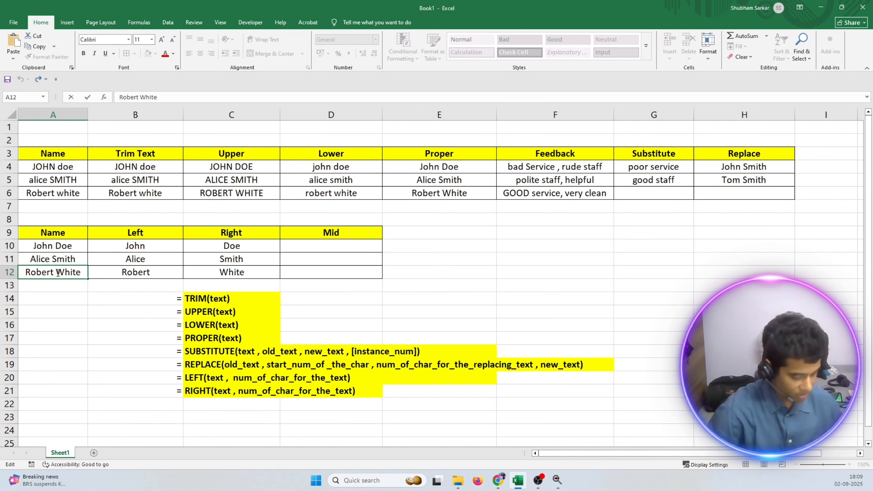
text(Smith)
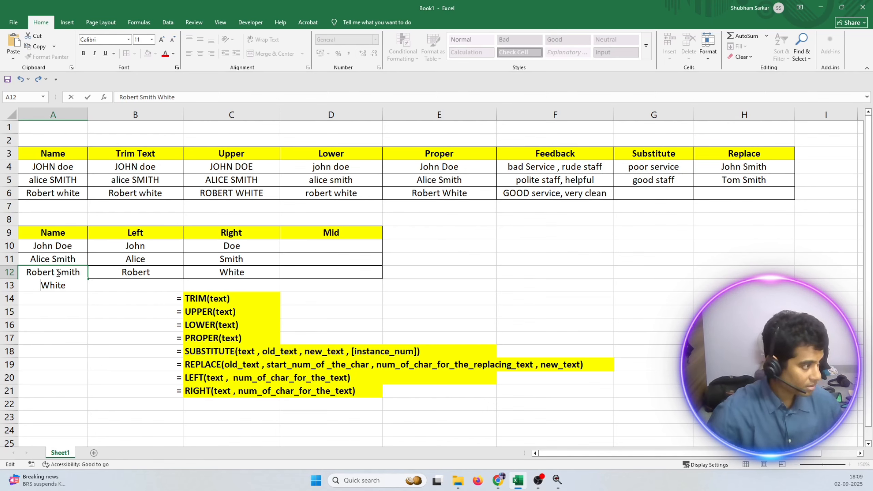
key(ctrl+Return)
click(127, 271)
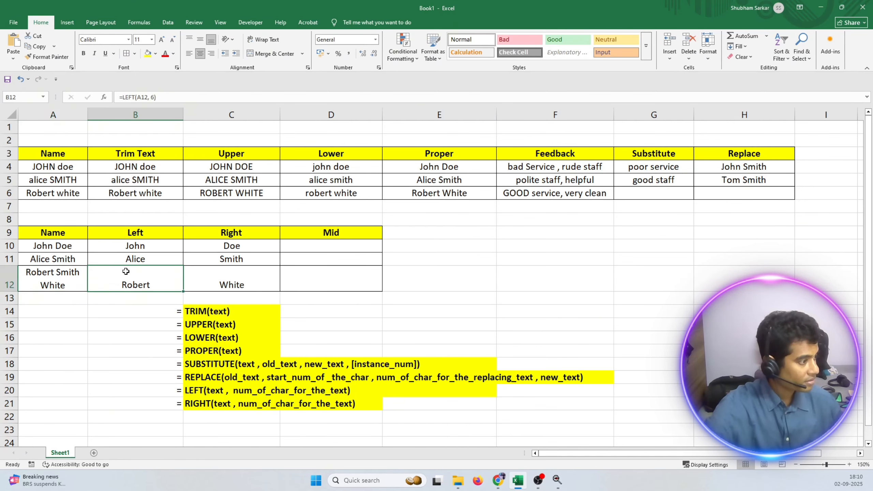
click(231, 285)
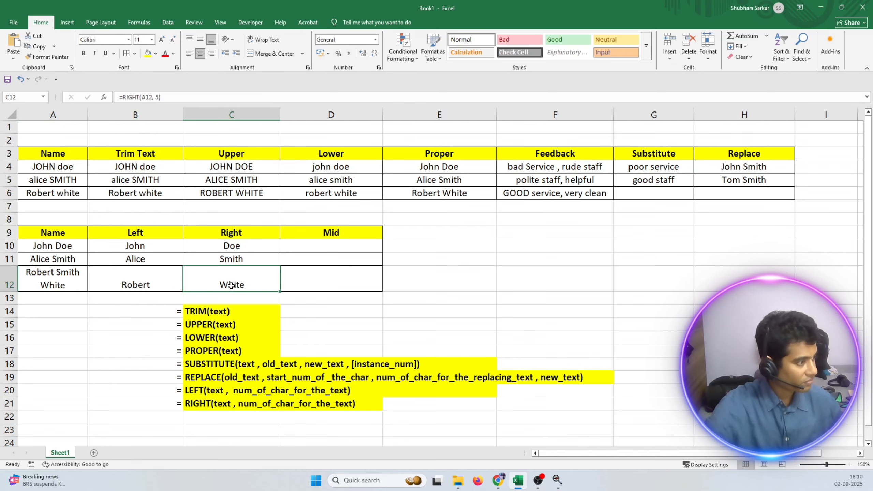
Widen column A so the full name in A12 fits on one line, and middle-align A12:C12 vertically.
drag(88, 114, 112, 113)
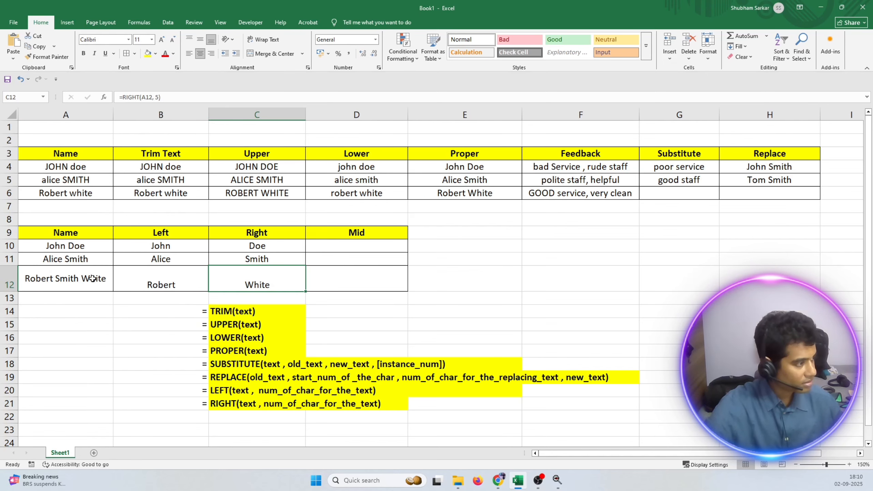
drag(92, 278, 253, 280)
click(201, 38)
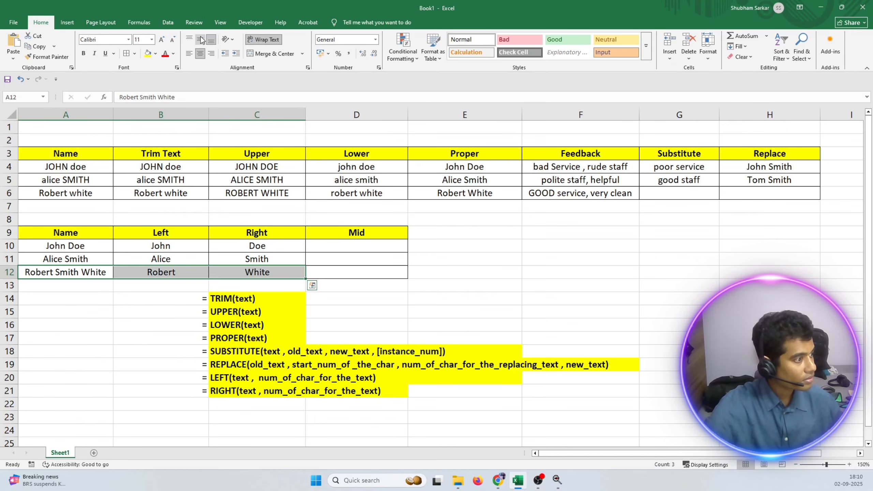
click(326, 324)
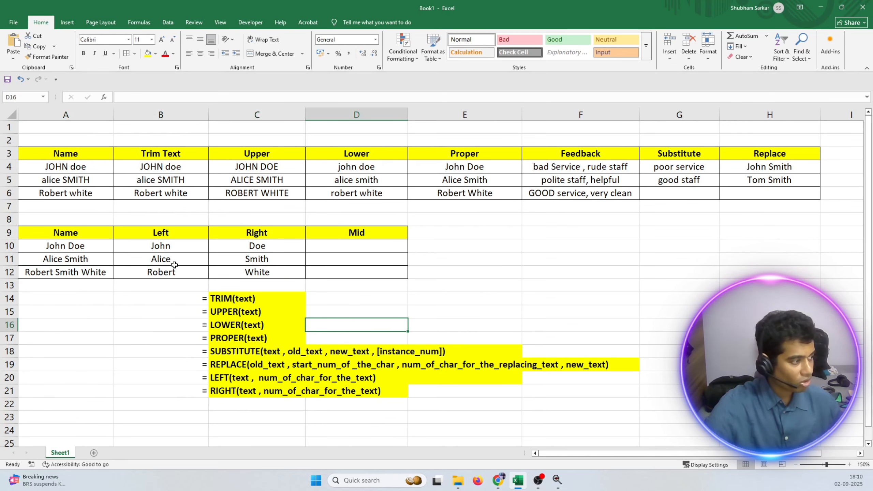
click(330, 270)
click(257, 272)
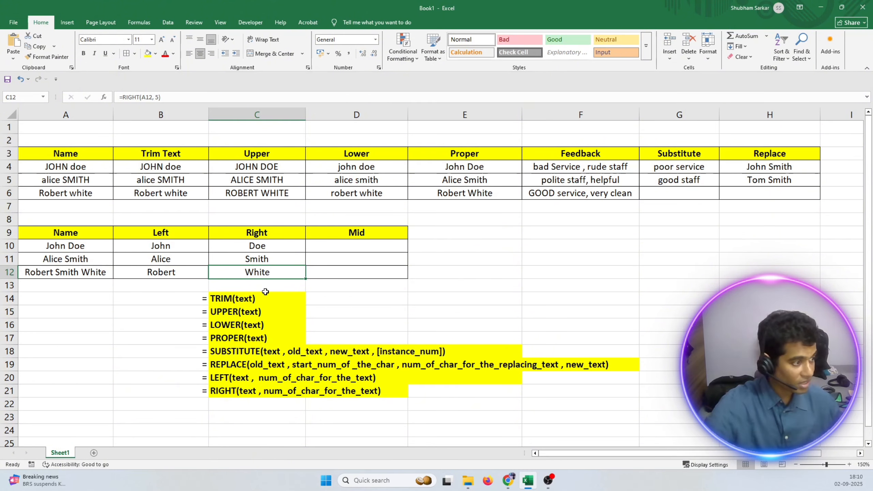
click(334, 274)
click(202, 408)
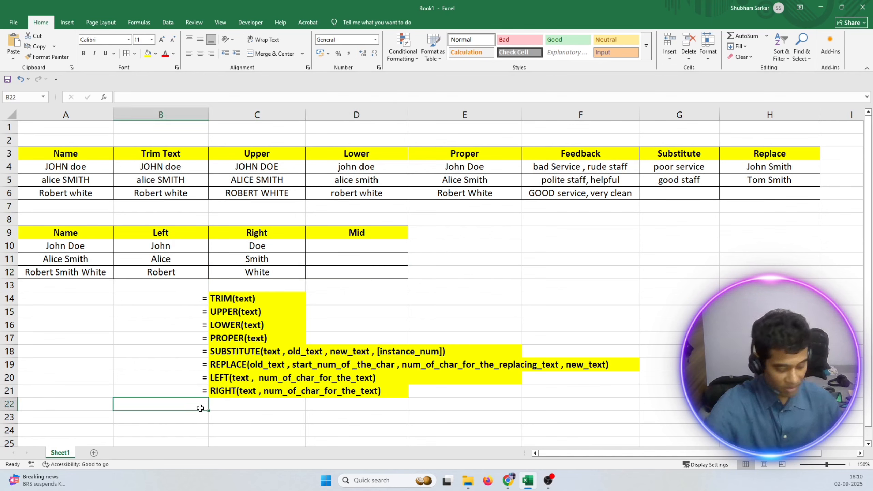
text(=)
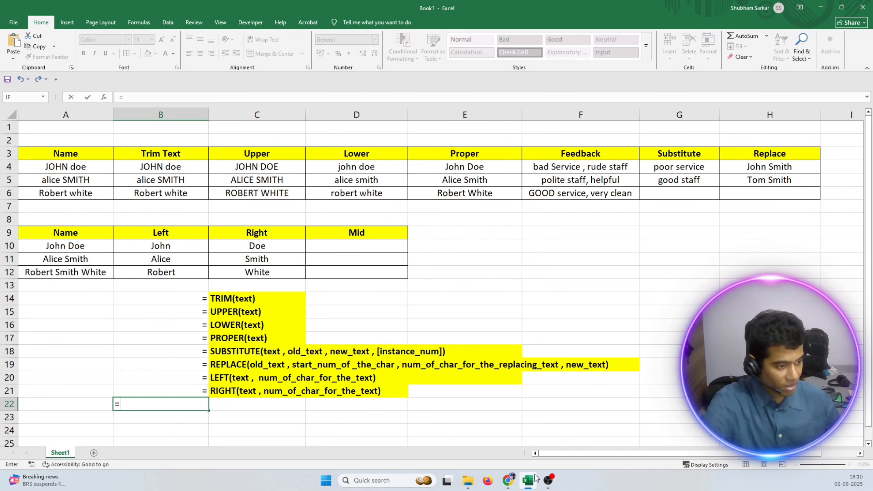
click(547, 483)
click(528, 481)
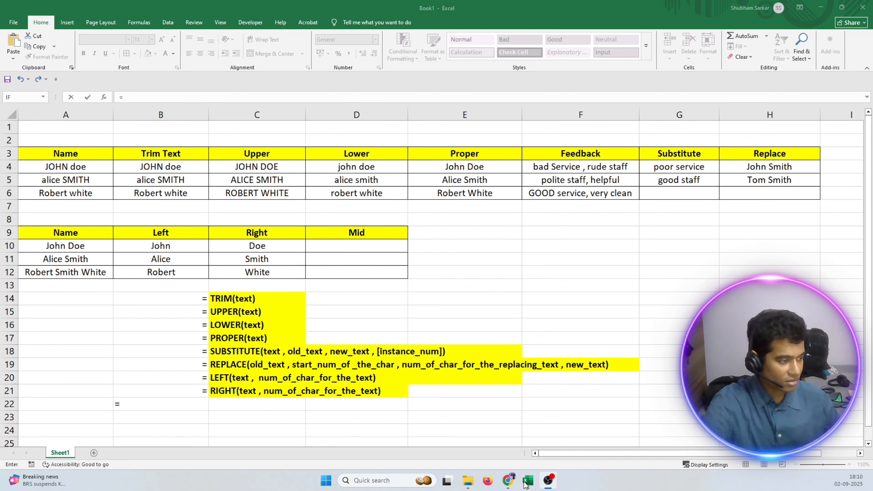
key(Escape)
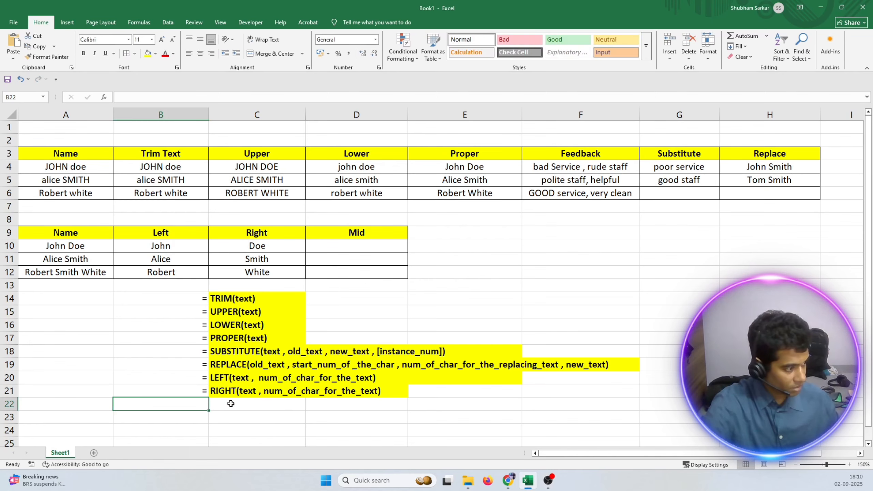
Enter an equals sign in B22 and begin the MID syntax line in C22 in bold with "MID(text ,".
text(=)
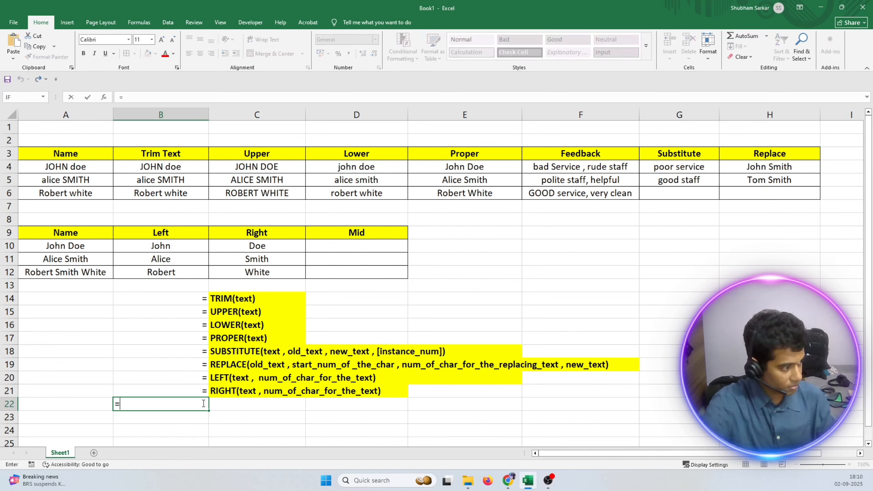
key(Return)
double_click(239, 405)
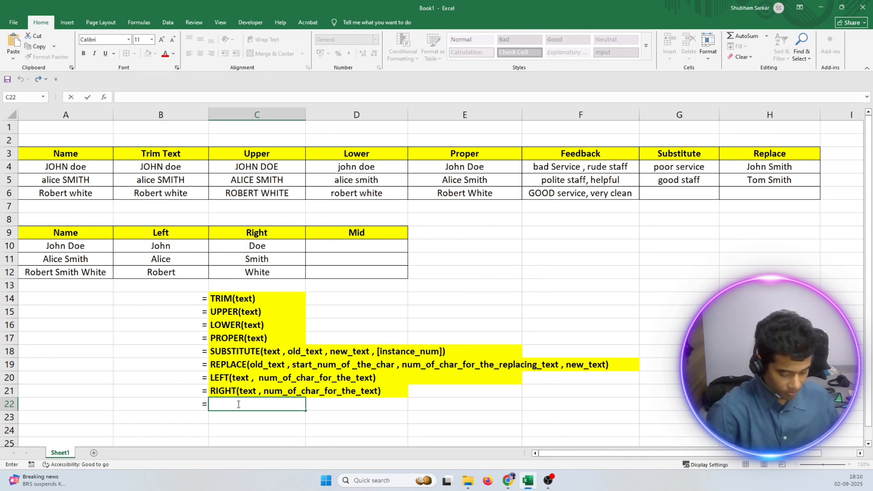
text(m)
key(BackSpace)
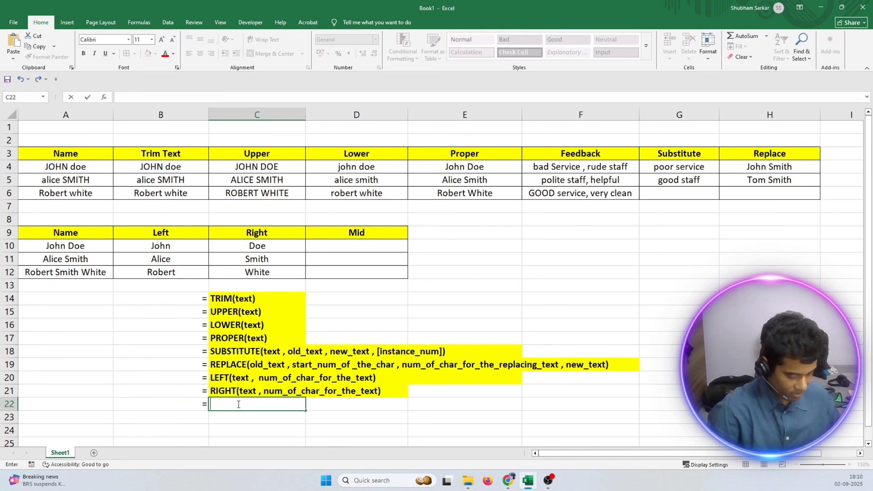
key(ctrl+b)
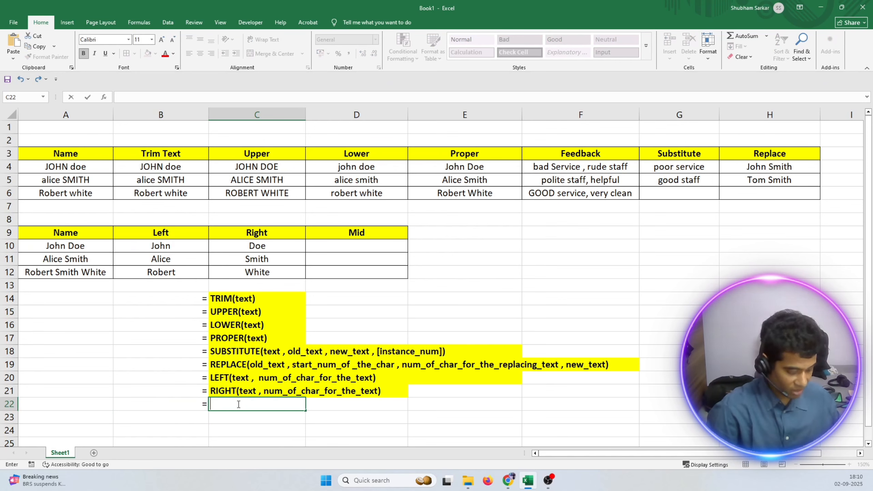
text(MID()
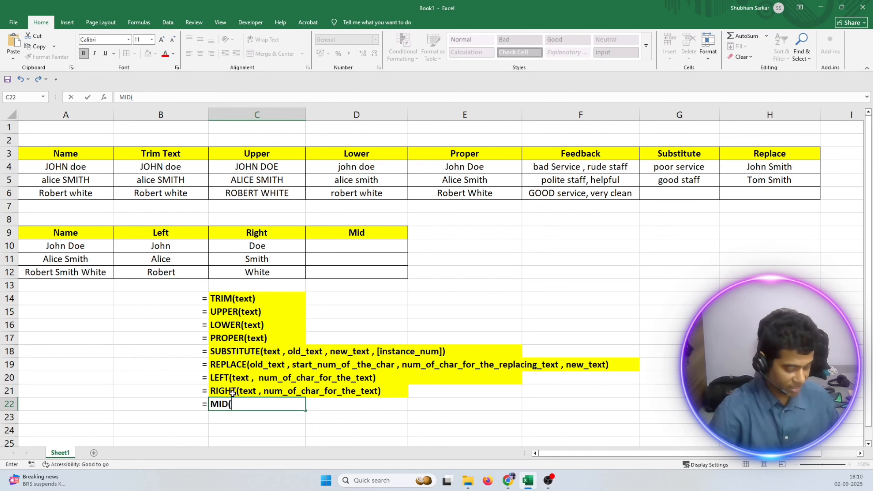
text(text ,)
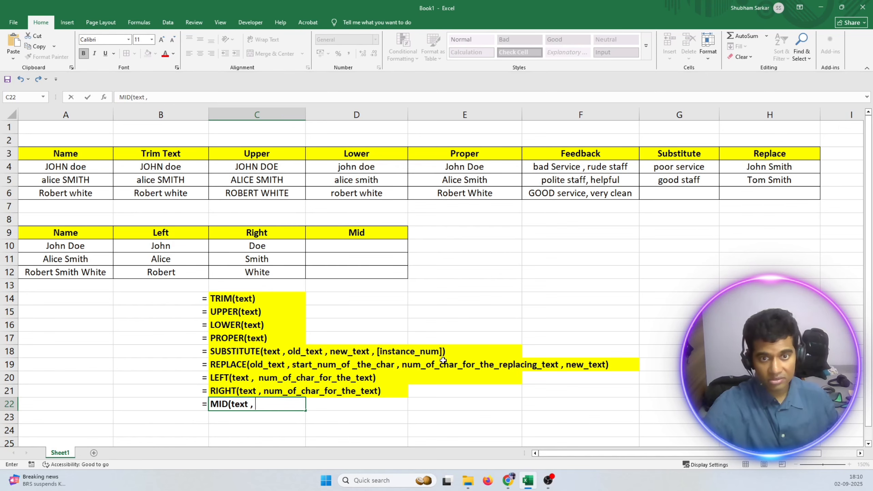
Add the second argument "starting_num_of_the_charecter" to the MID syntax line in C22.
key(alt+Tab)
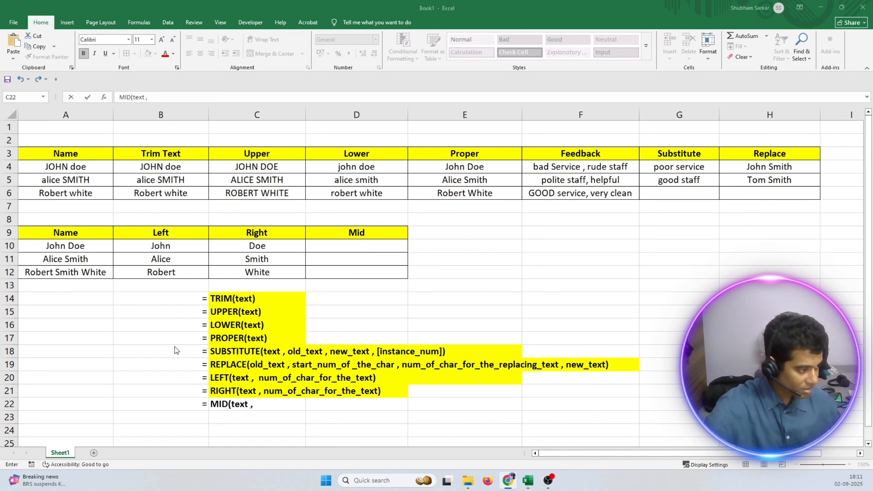
click(268, 404)
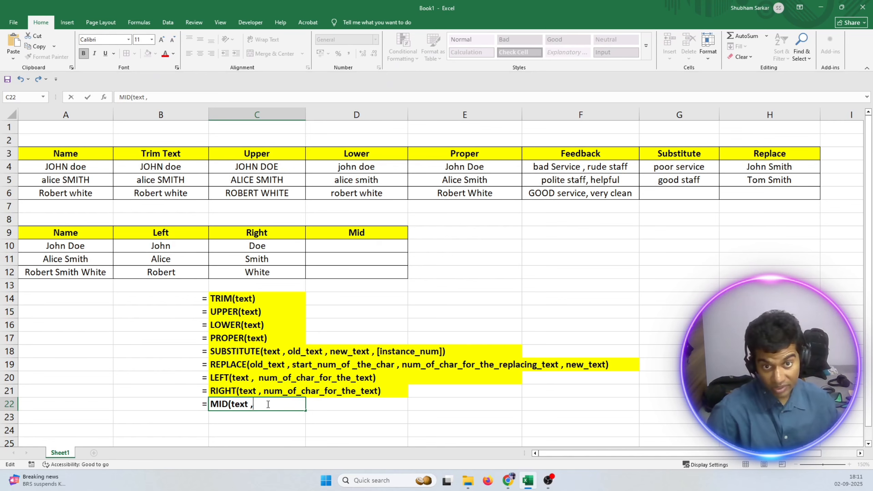
text(st)
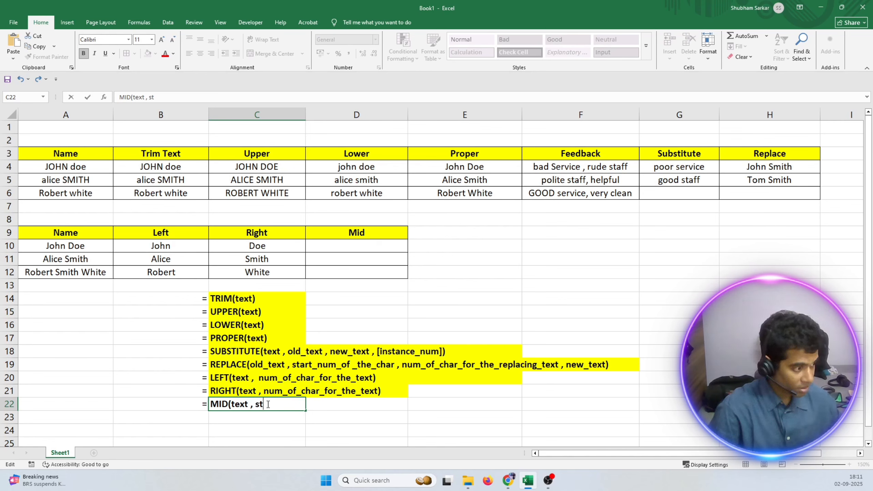
text(ar)
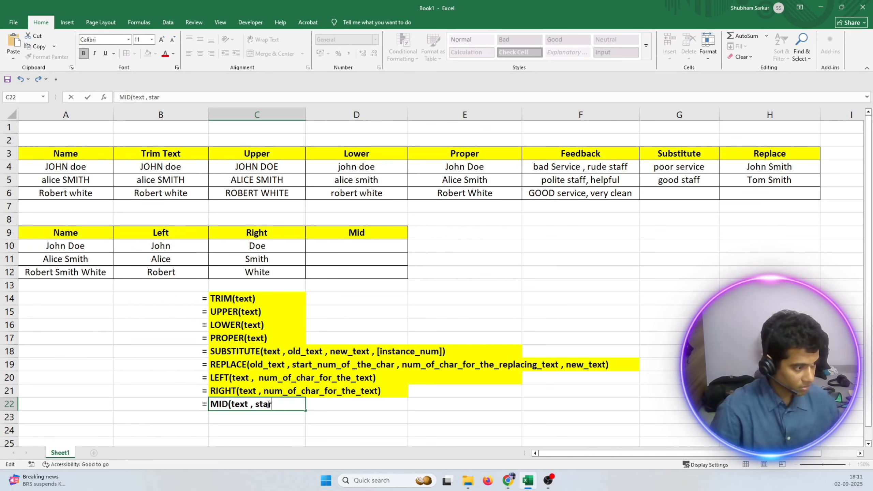
text(ting)
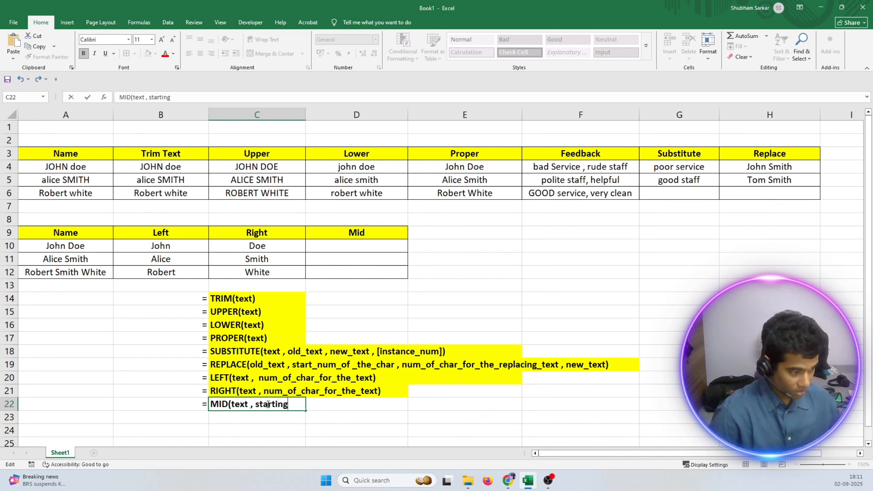
text(_num_)
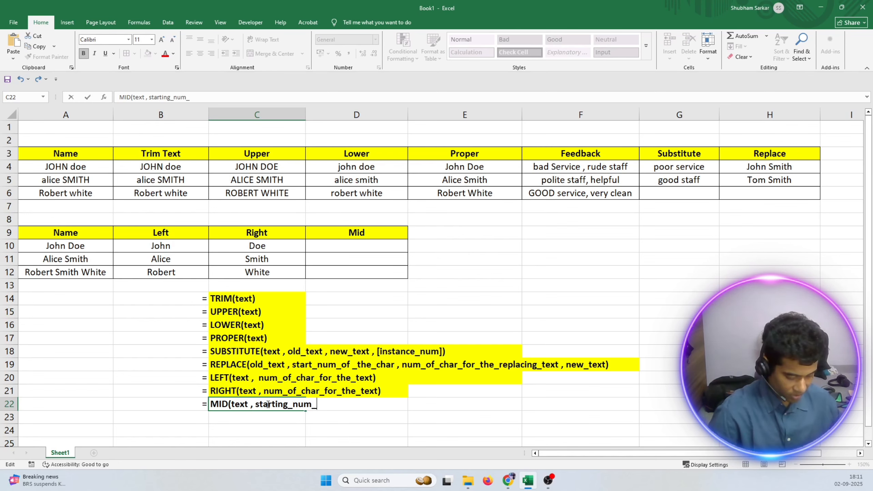
text(of_ther)
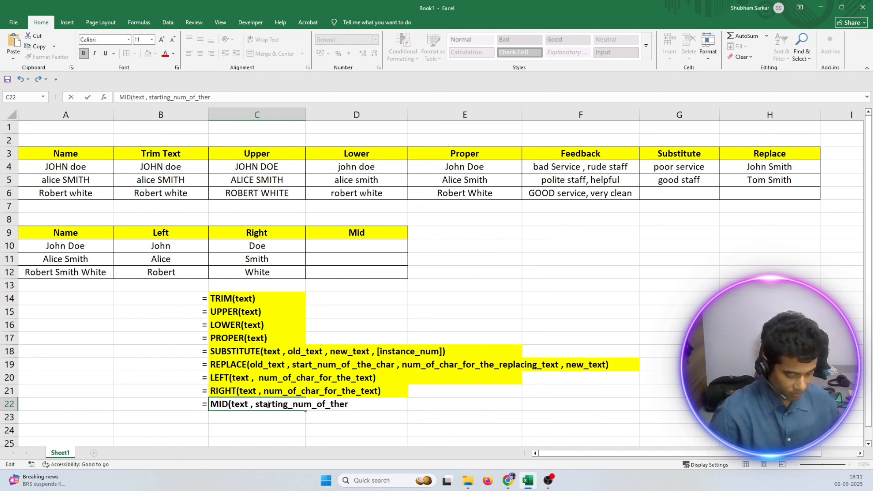
key(BackSpace)
text(_cha)
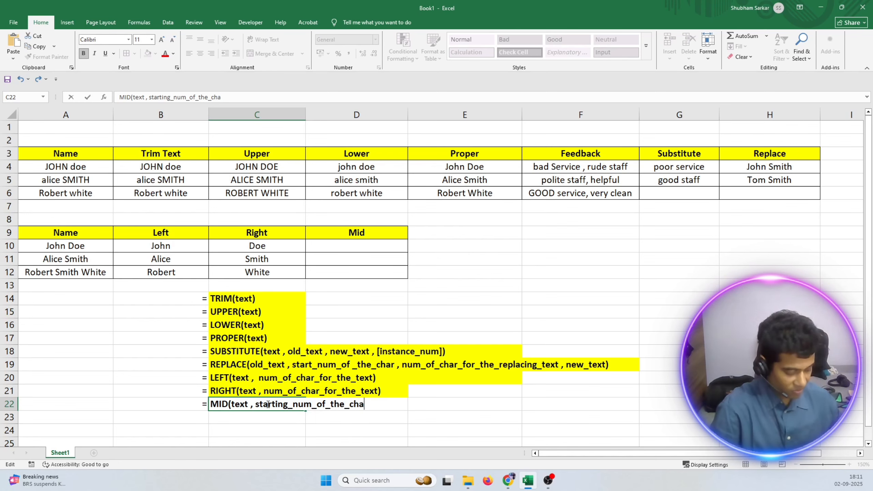
text(recter)
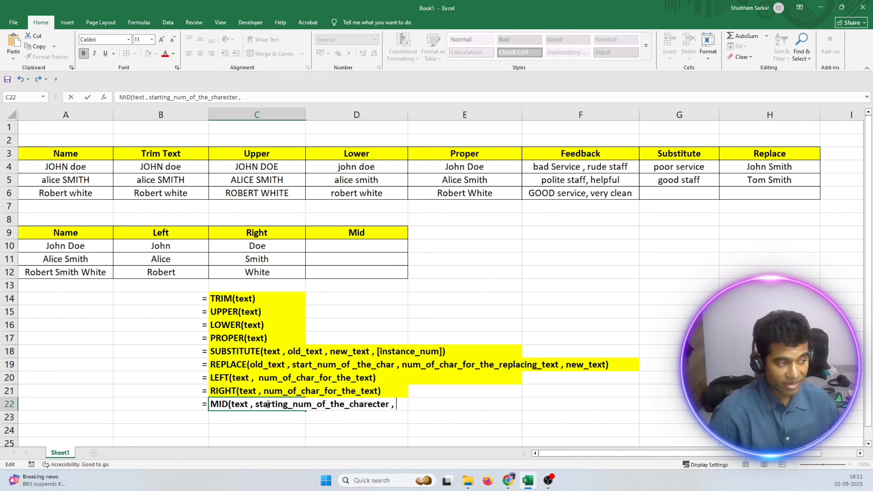
text( , num_)
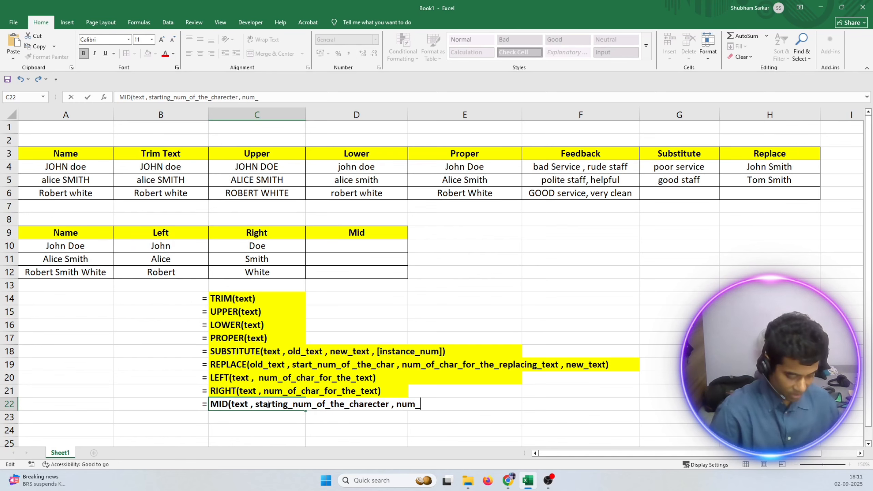
text(of_chr)
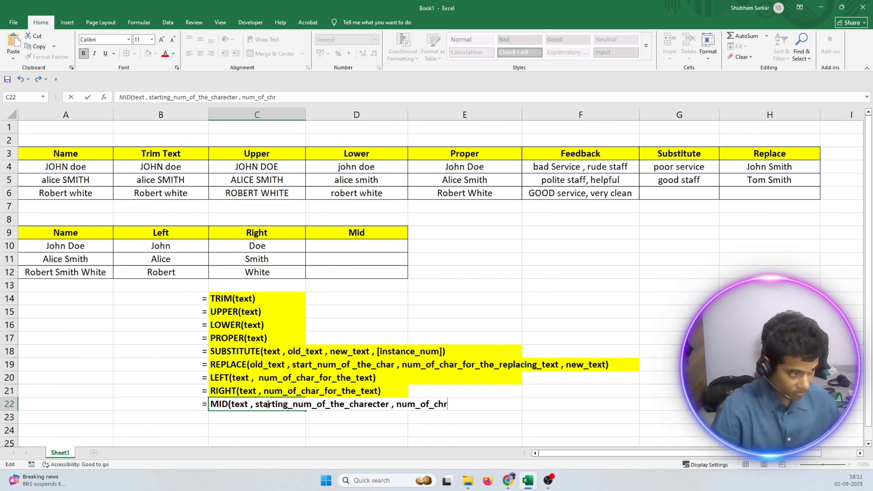
Add the third argument "num_of_charecter_need_to_extract" to the MID syntax in C22, separated by a comma.
key(BackSpace)
text(arecter)
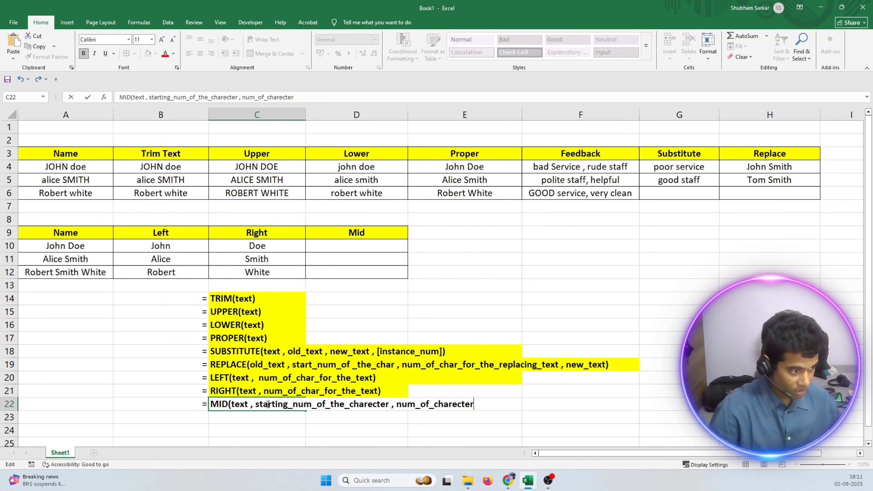
text(_)
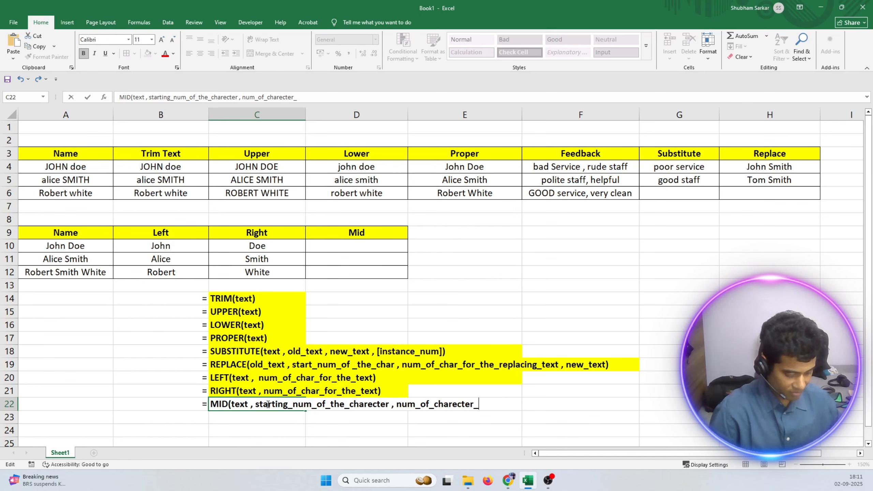
text(need_to)
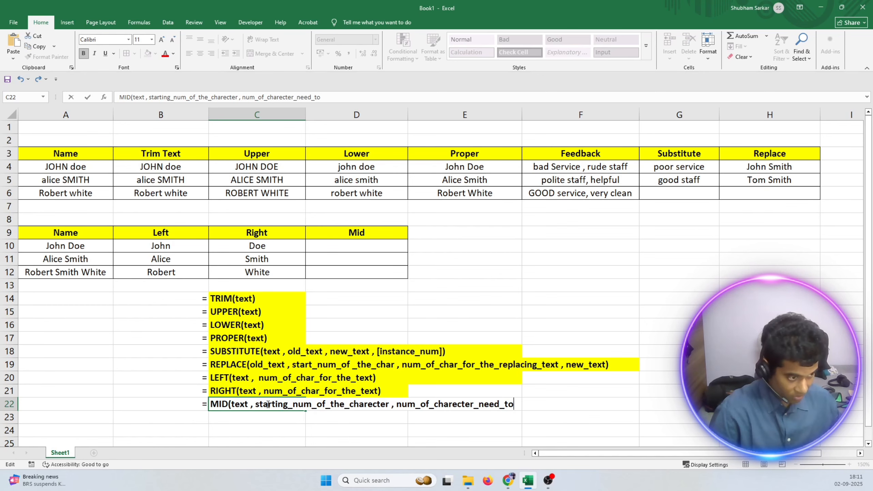
text(_extract)
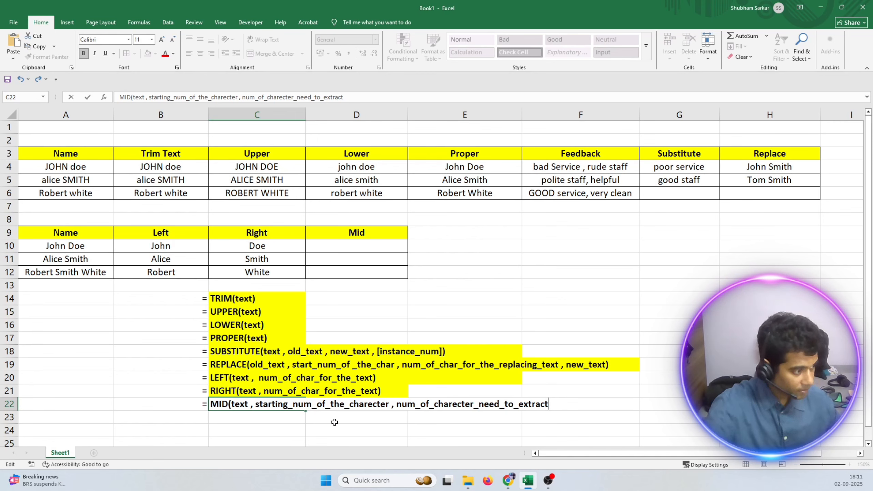
Extend the second argument in C22 with "_you_need_to_extract" after "starting_num_of_the_charecter".
click(390, 407)
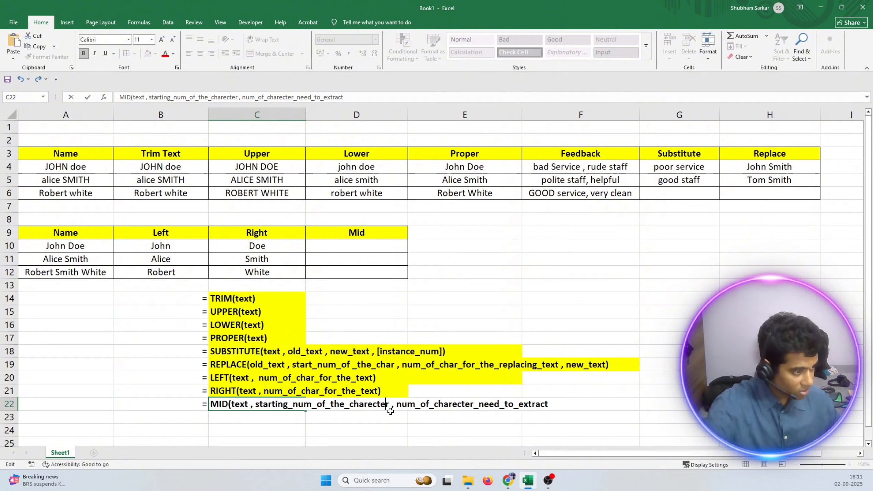
text(_yo)
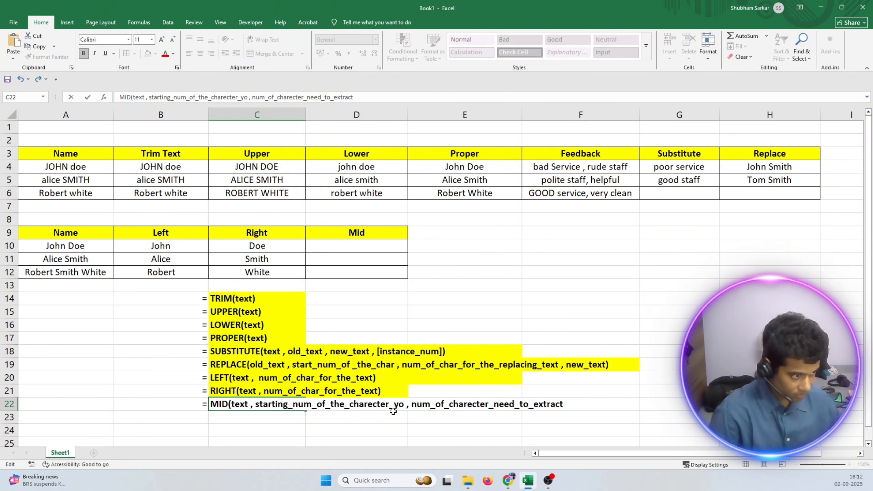
key(BackSpace)
key(BackSpace)
text(you_need)
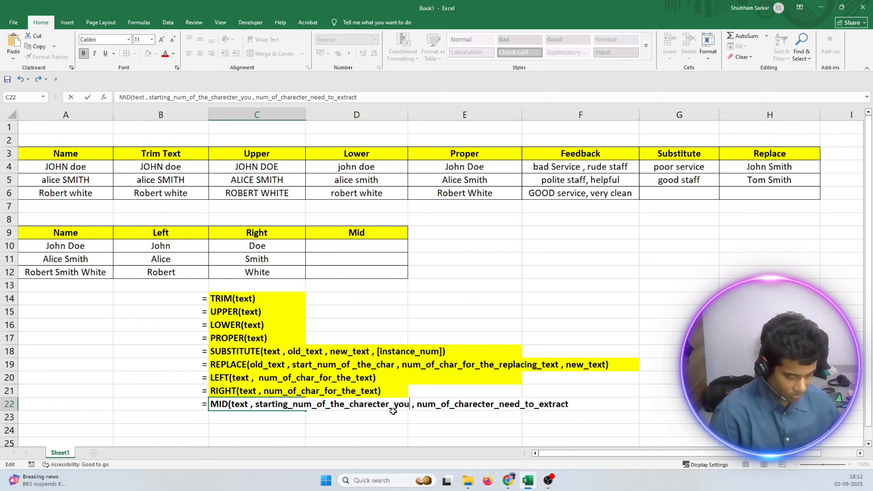
text(_to_ex)
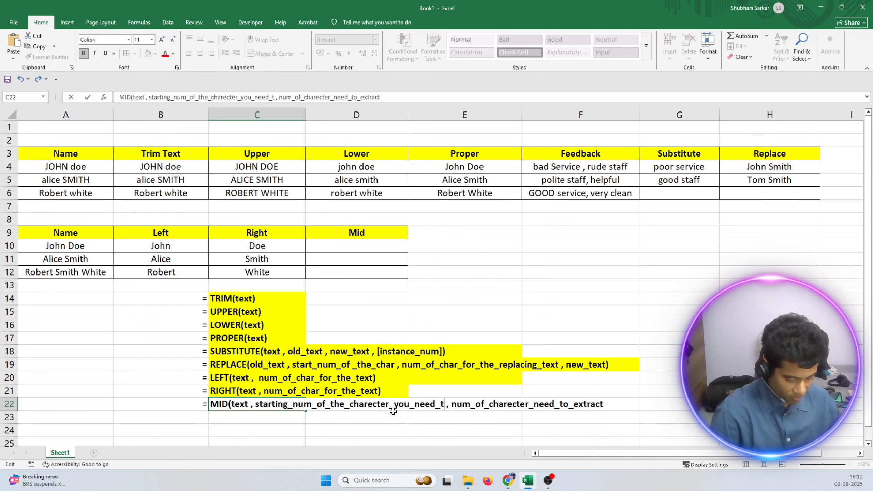
text(tract)
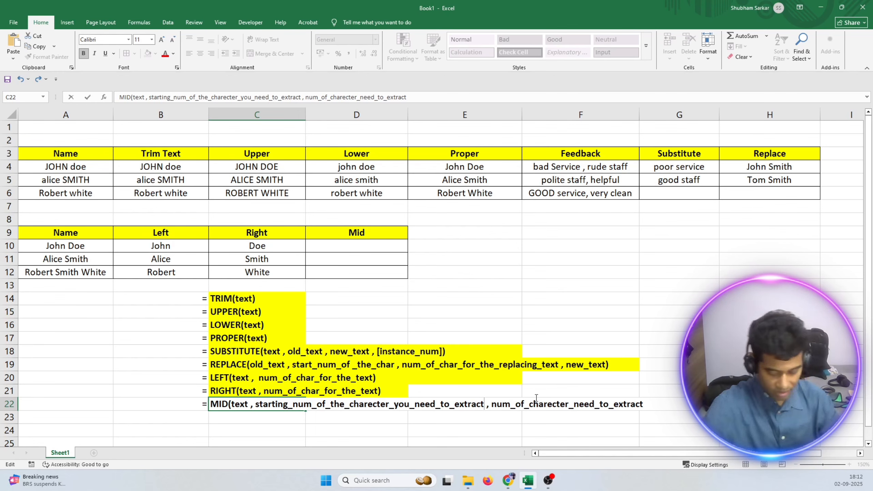
Finish the MID syntax line in C22 with a closing parenthesis at its end.
key(Right)
key(Right)
key(Right)
key(Right)
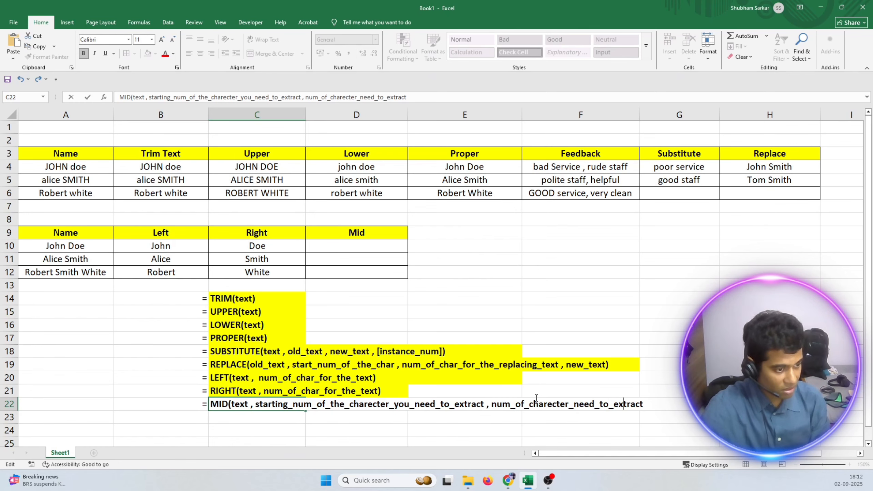
key(Right)
key(Right)
text())
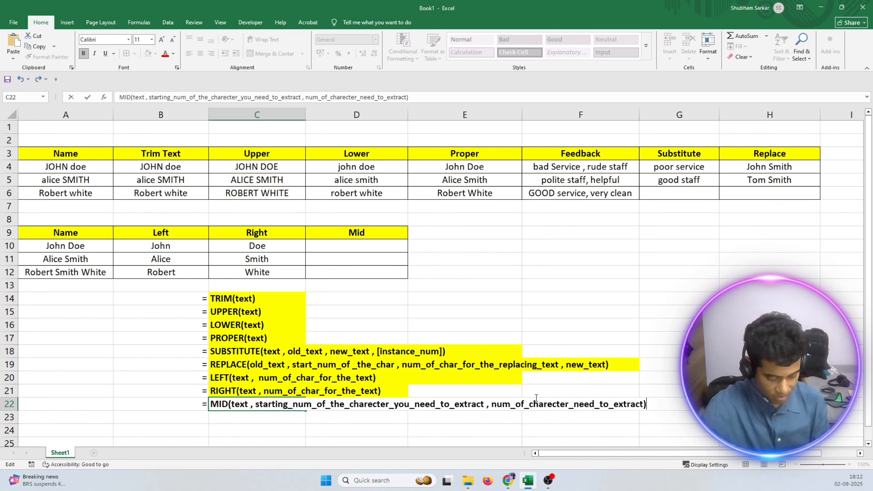
key(Return)
Fill C22:G22 with yellow to highlight the MID syntax line like the lines above it.
click(271, 403)
drag(272, 403, 642, 406)
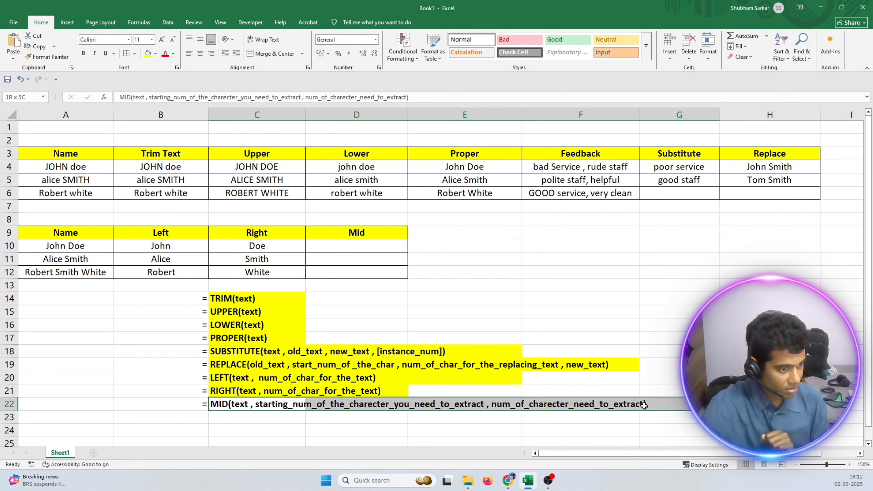
click(148, 54)
click(546, 485)
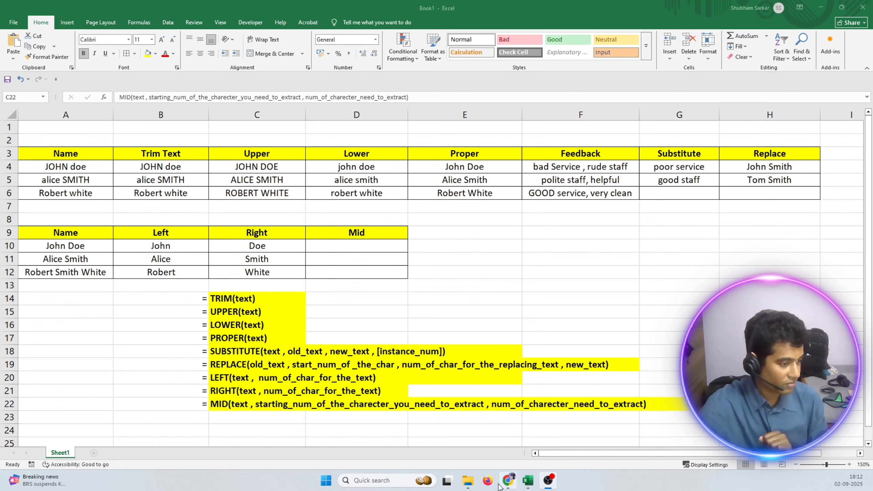
click(522, 481)
double_click(331, 247)
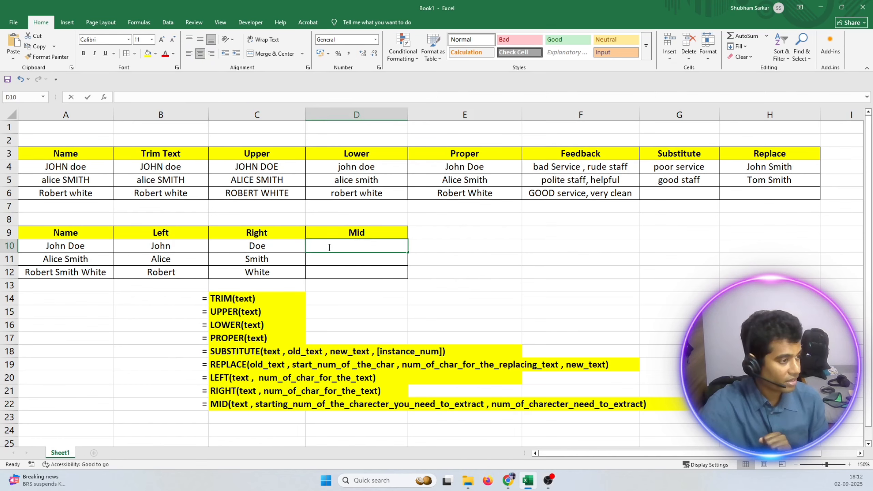
text(=)
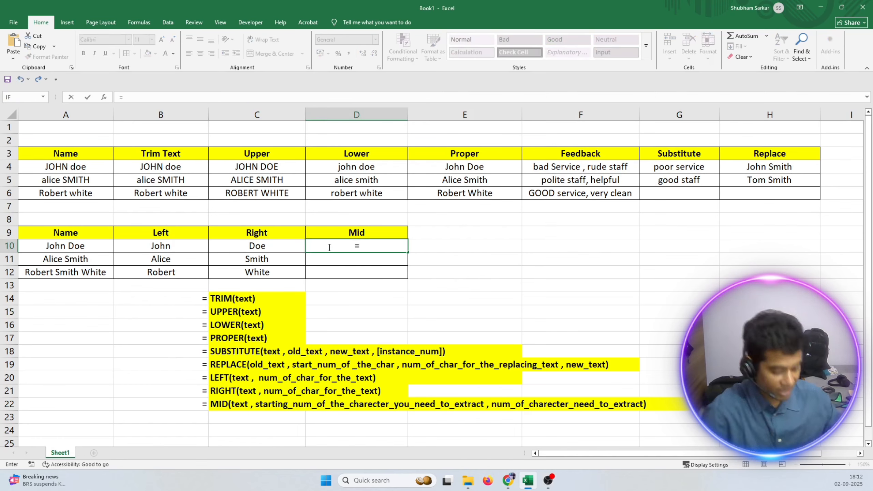
text(mid()
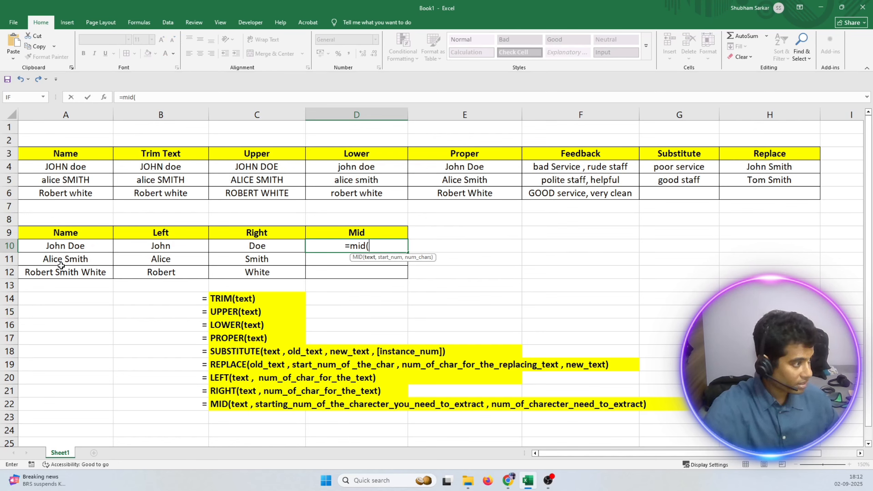
key(Escape)
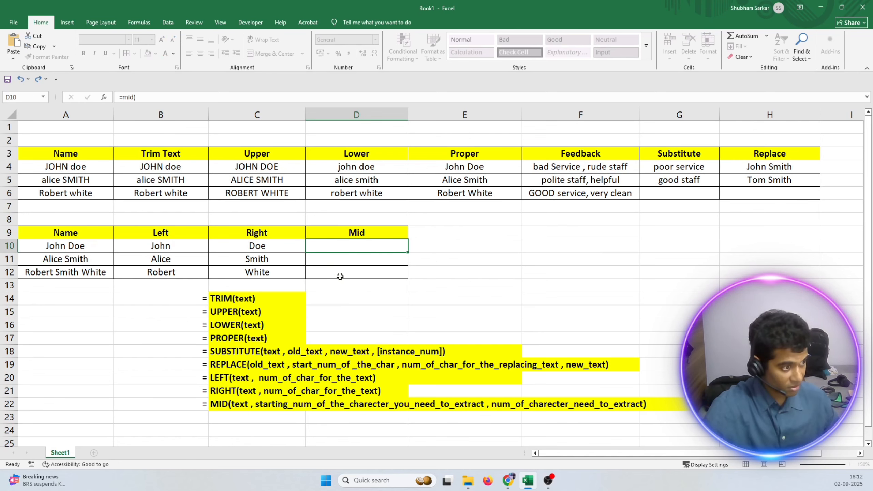
Enter =MID(A12, 8, 5) in D12 to extract the middle name from the full name in A12.
click(331, 277)
double_click(376, 275)
text(=)
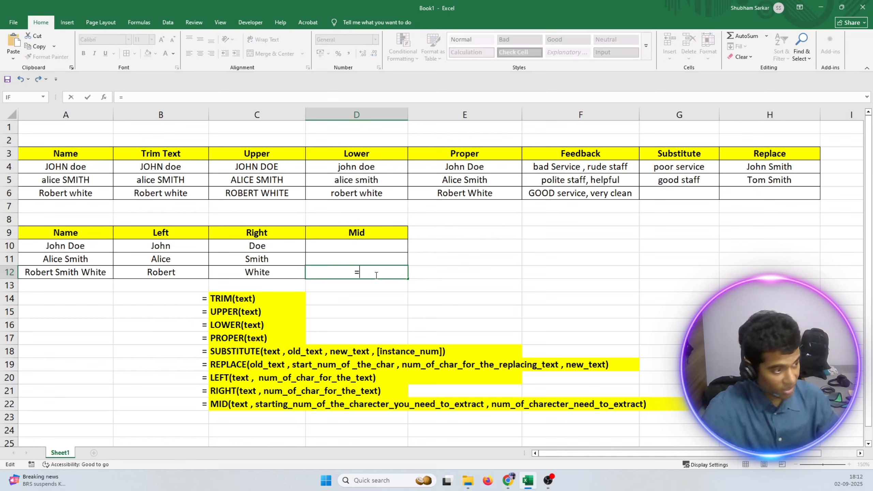
text(mi)
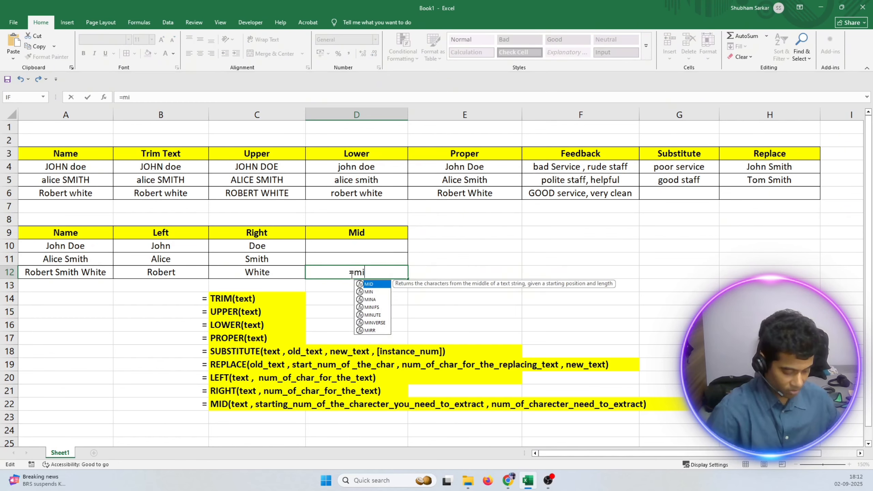
text(d()
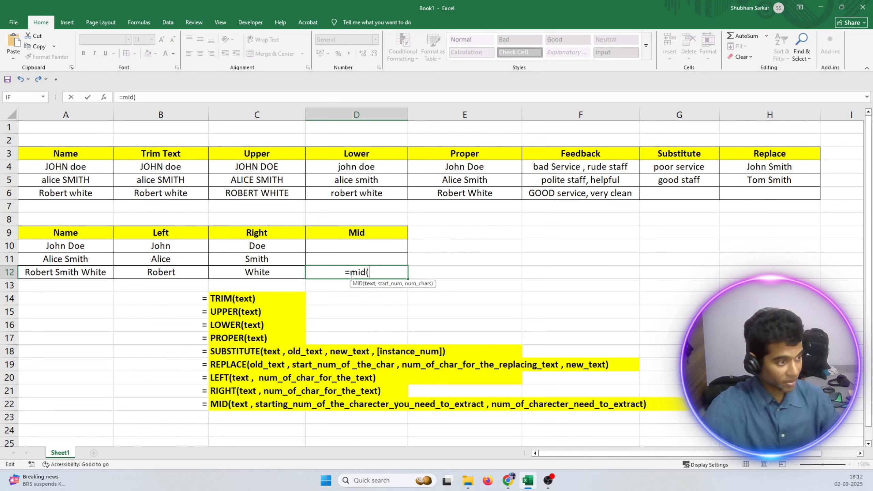
click(80, 273)
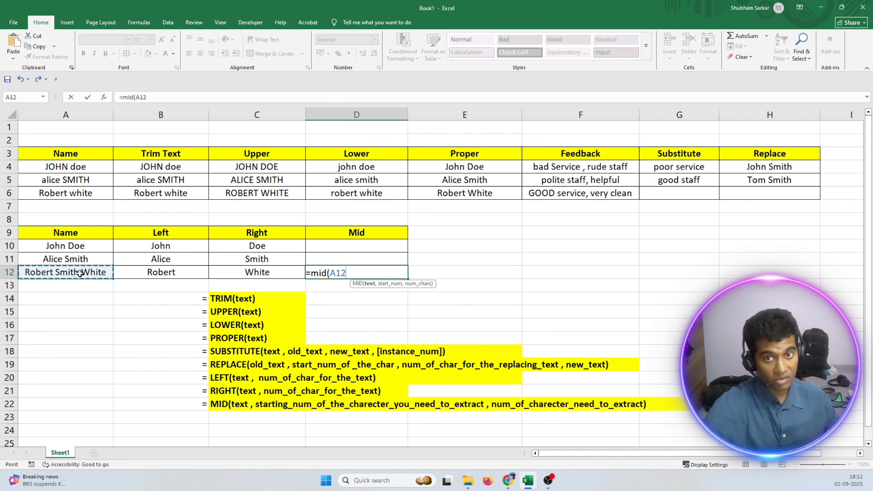
text(, 8)
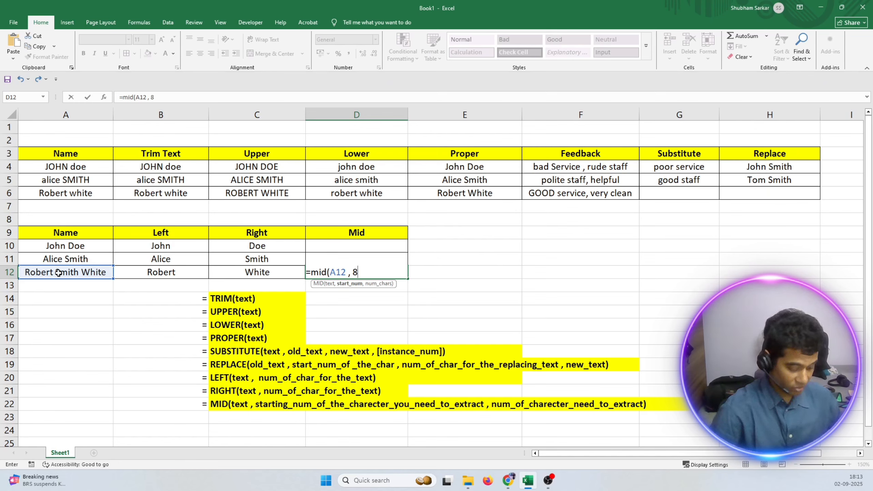
text(, 5)
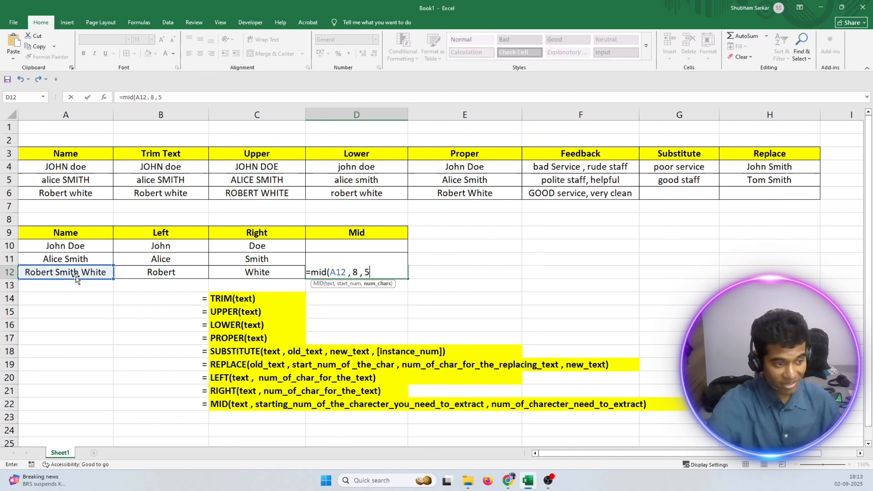
text())
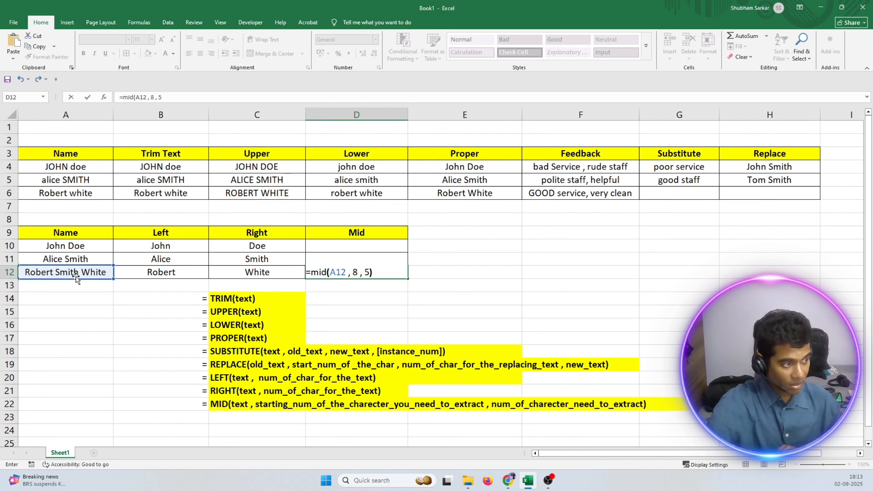
key(Return)
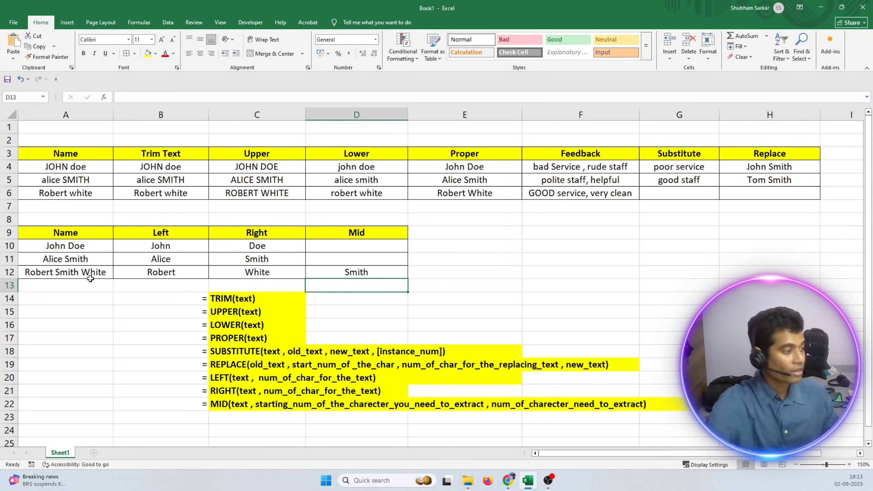
Insert a three-letter middle name between the first and last names in A11.
double_click(65, 258)
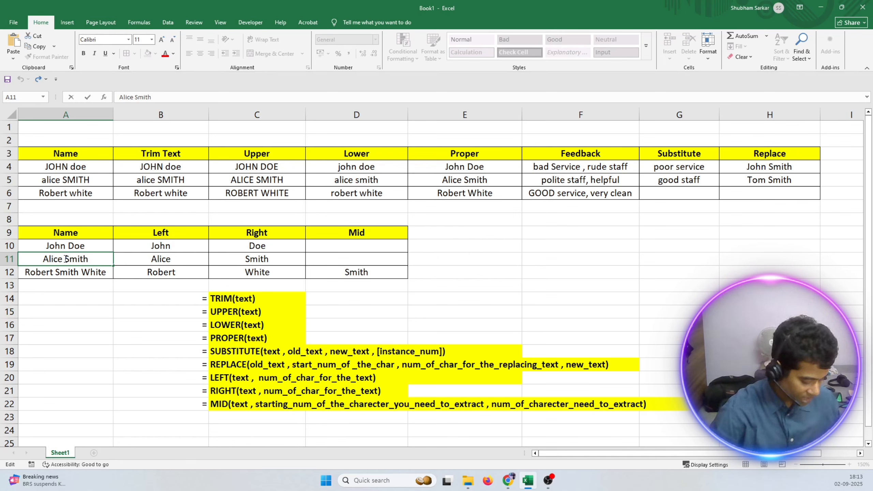
text(Doe)
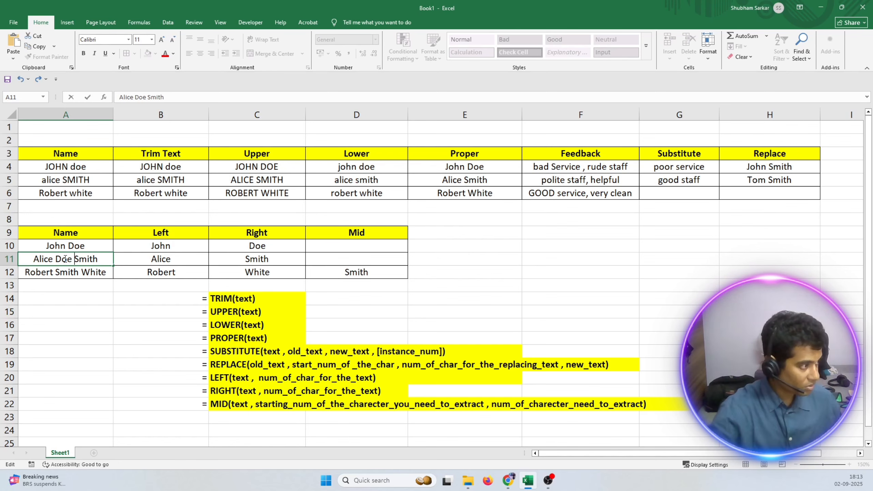
key(Return)
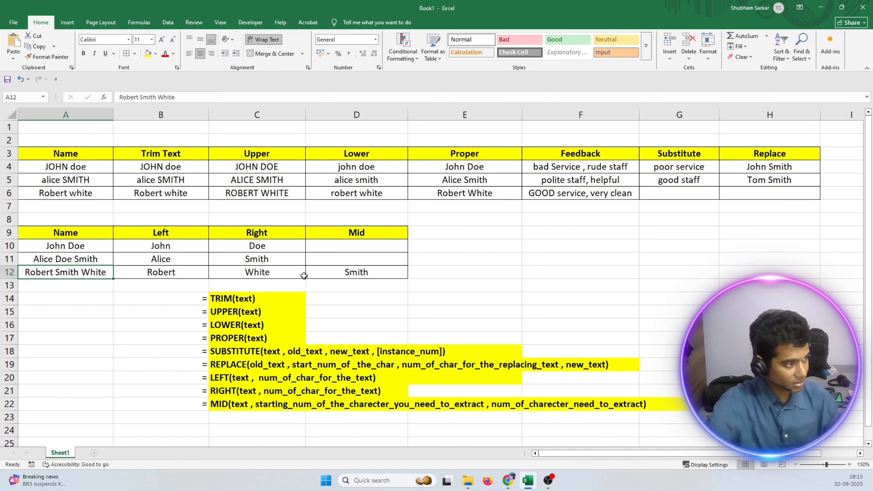
Enter =MID(A11, 7, 5) in D11 to extract five characters from the seventh character of A11.
click(342, 258)
double_click(341, 257)
text(=)
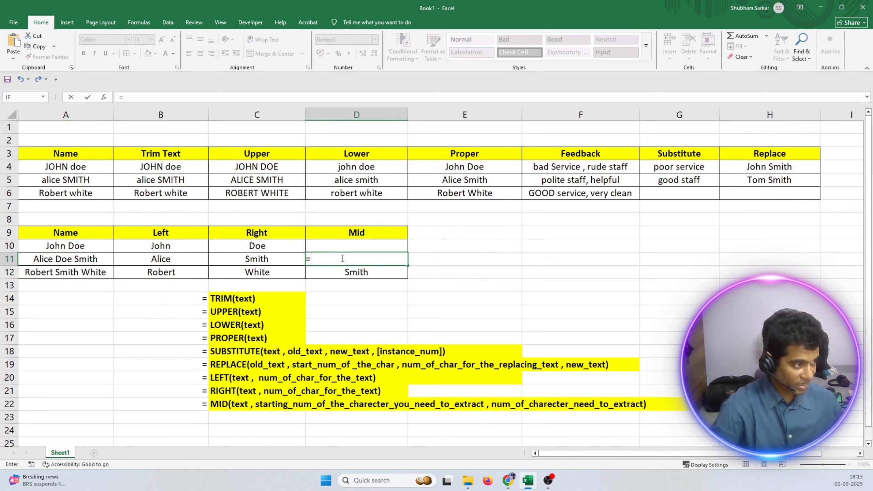
text(mid()
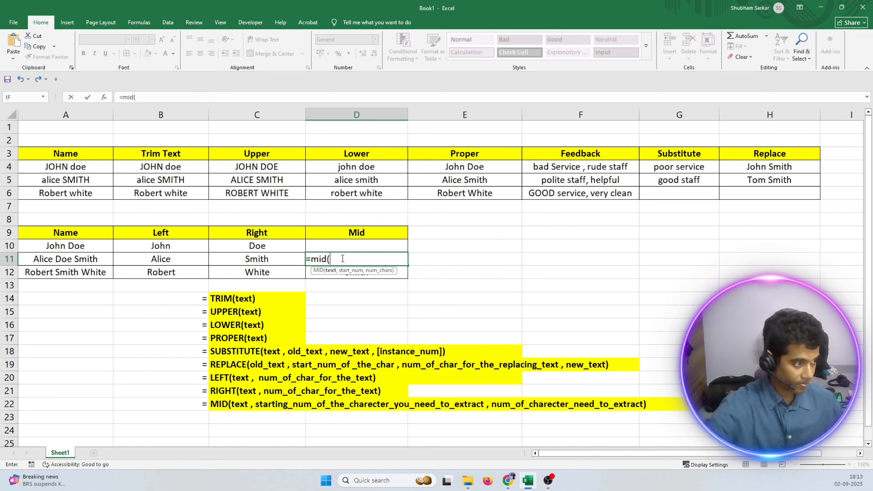
click(66, 260)
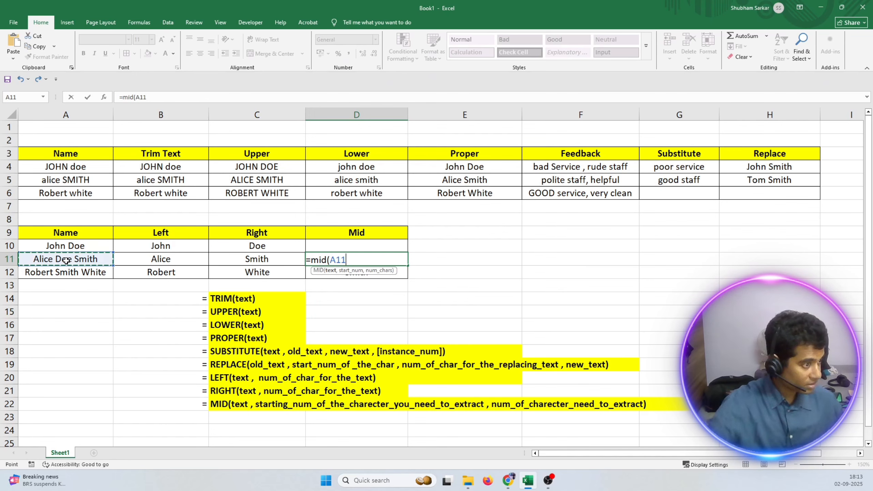
text(,)
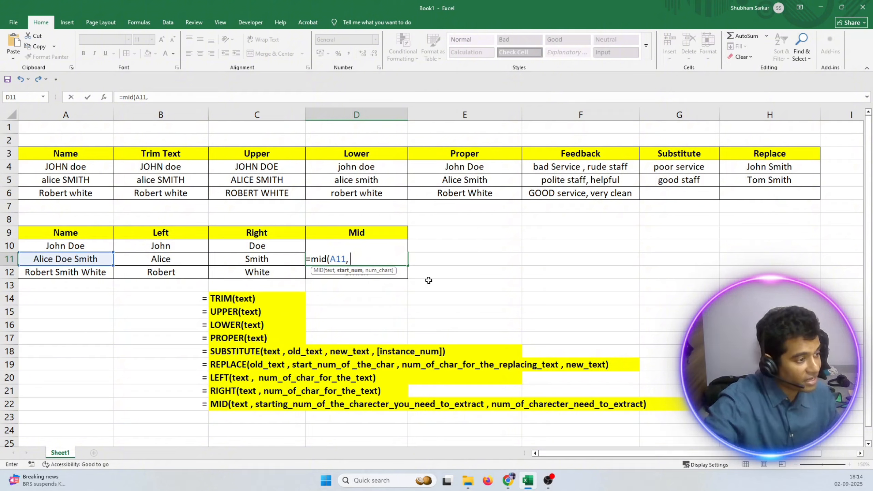
text(7 , 5)
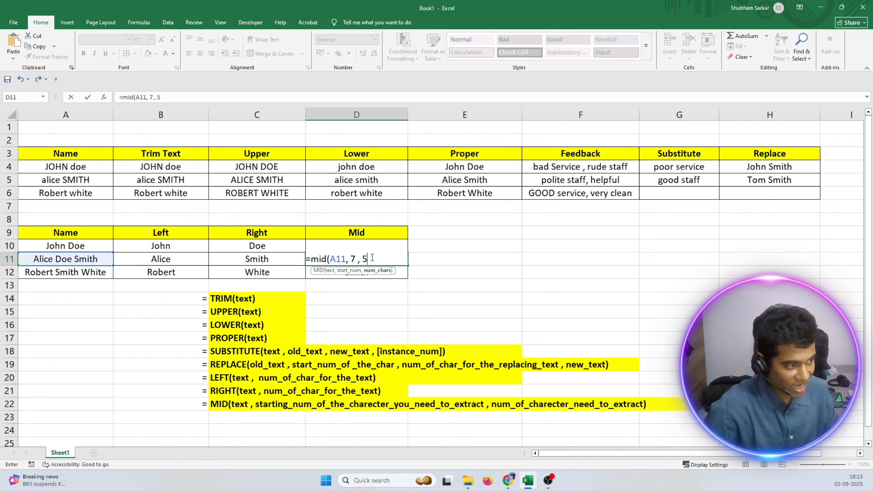
text())
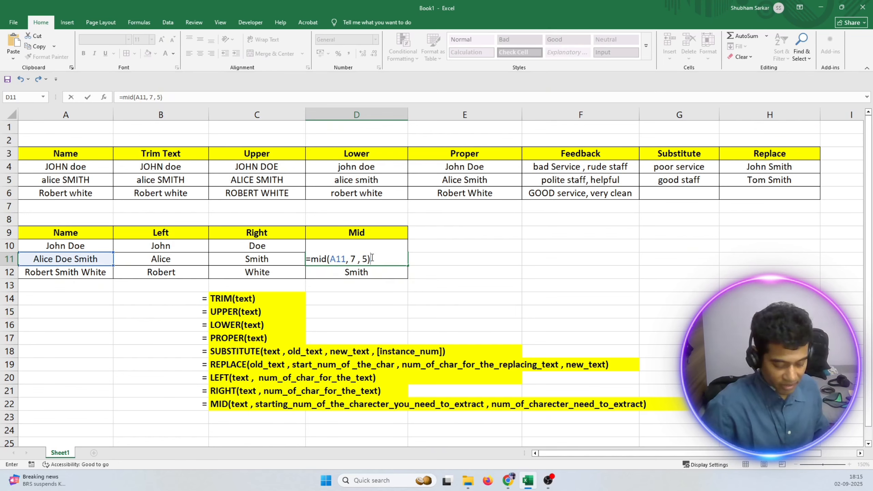
key(Return)
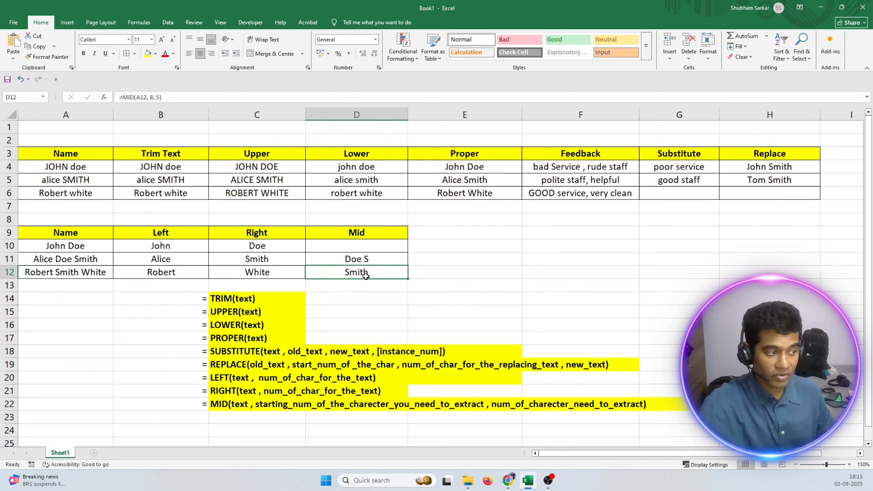
click(367, 260)
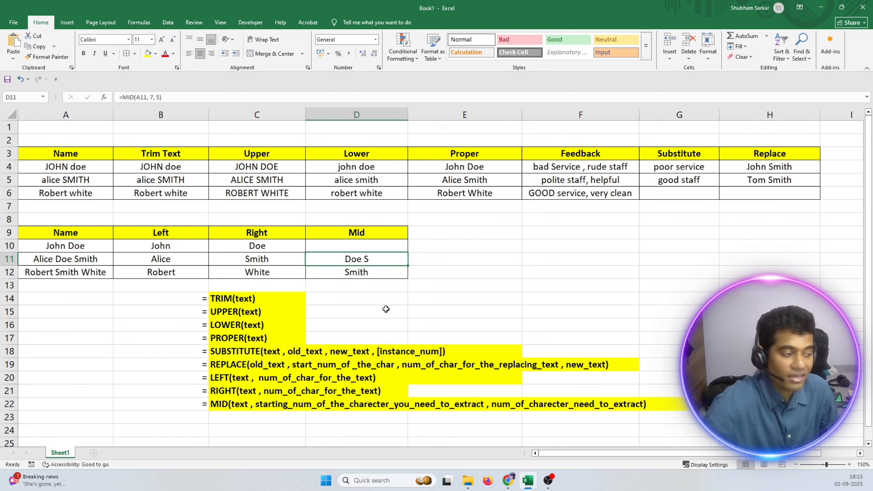
click(465, 282)
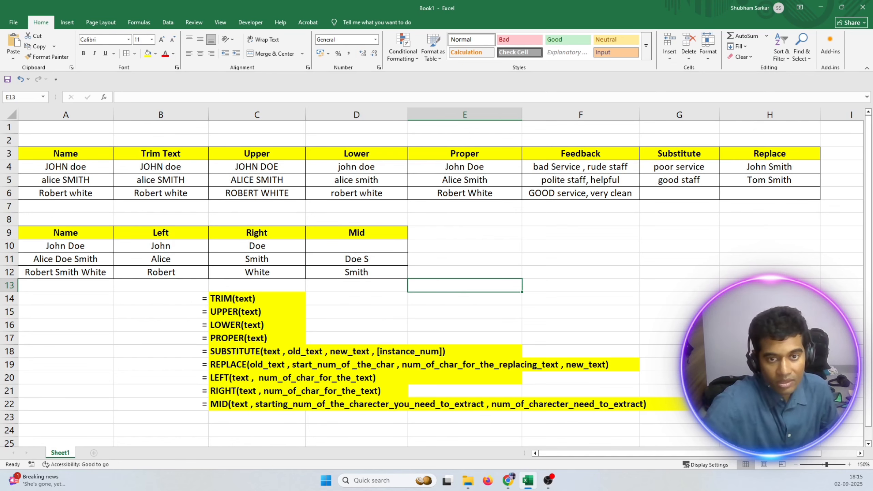
key(alt+Tab)
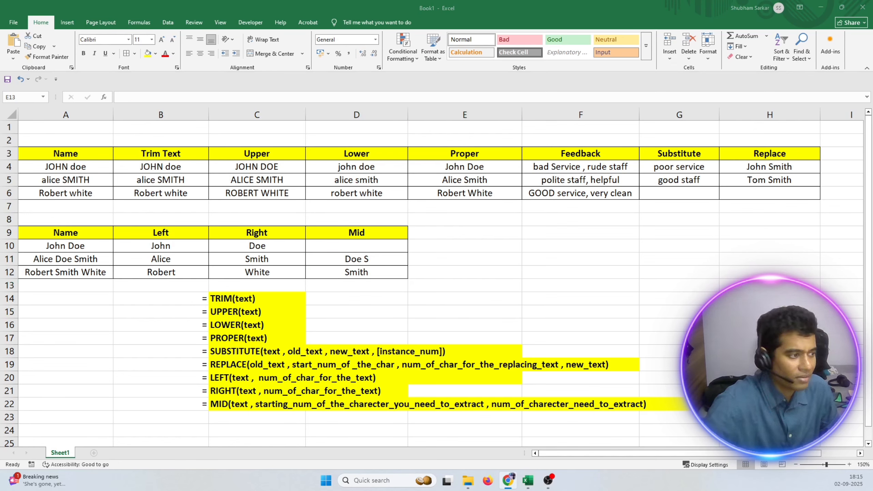